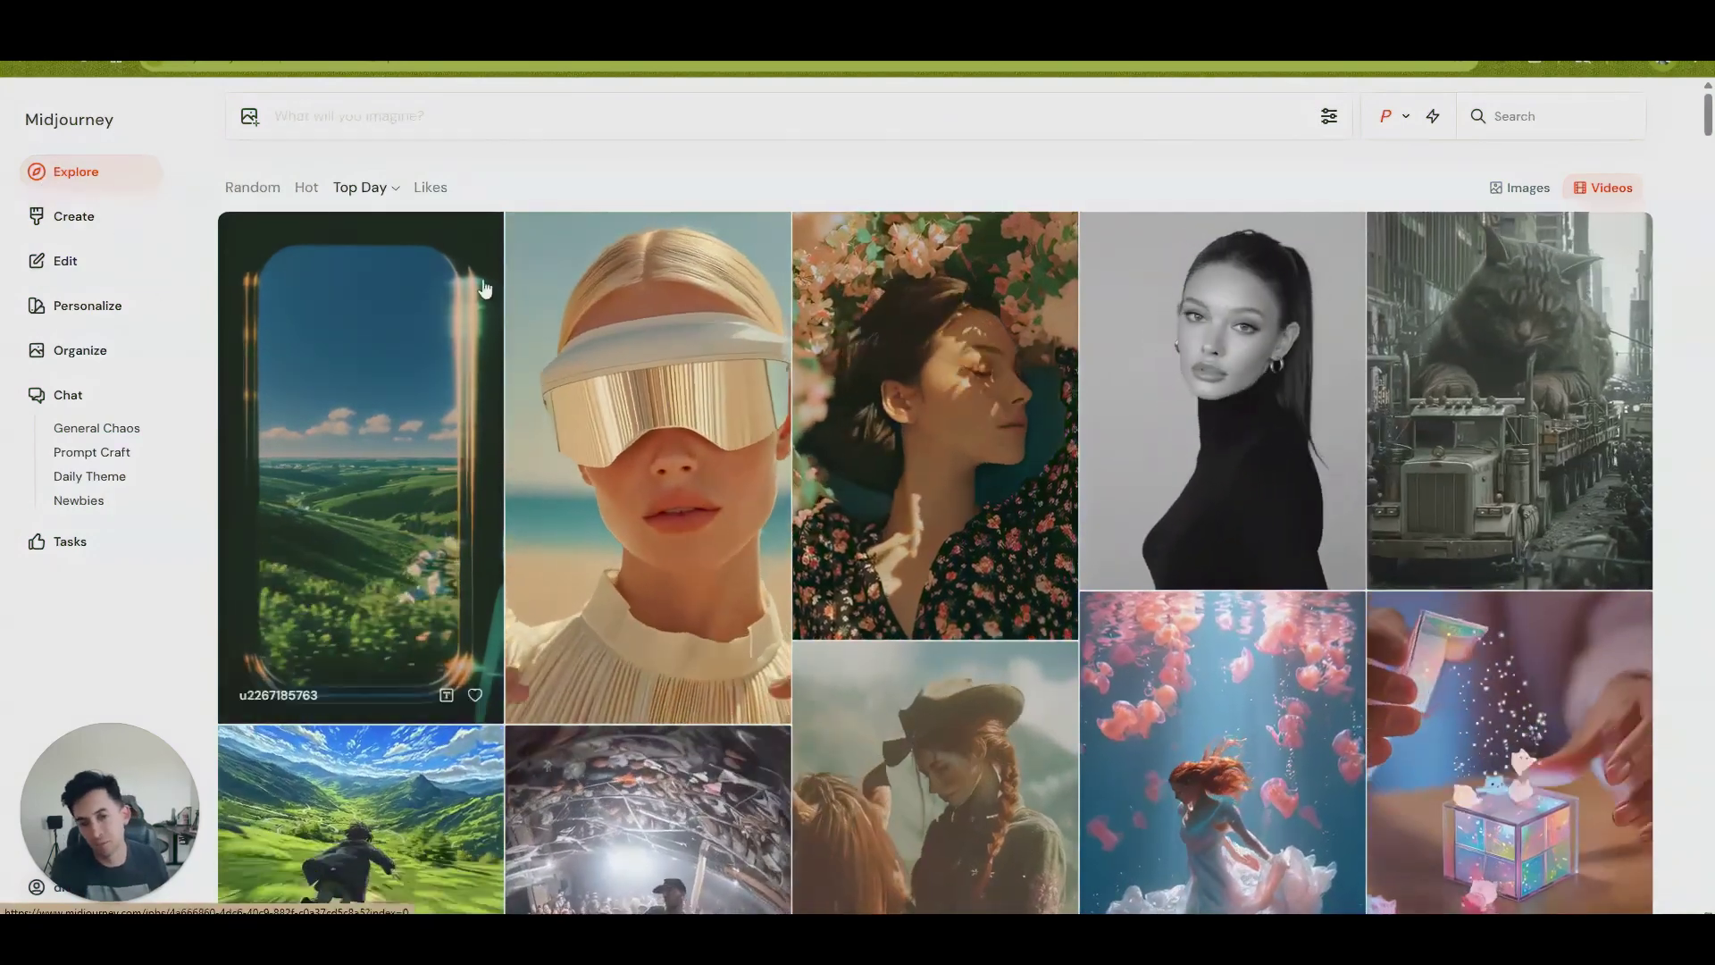
Step: Scroll the Explore video grid and open the pastel palm-street park clip's detail view
scroll(1129, 337, down, 7)
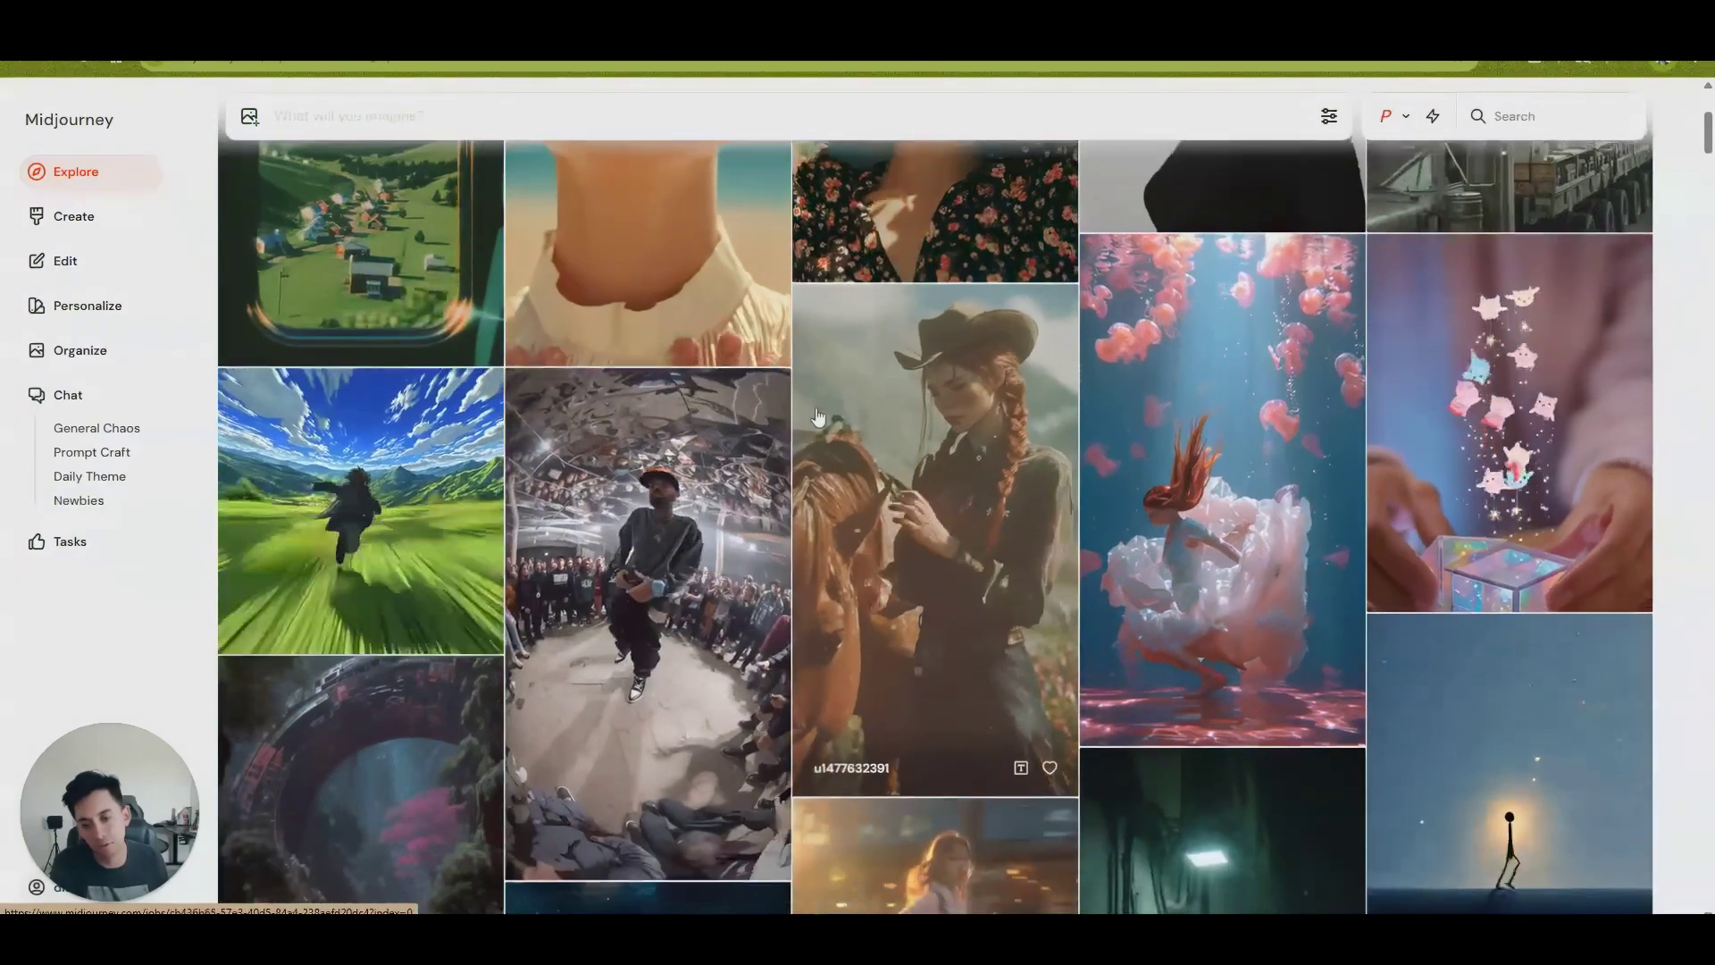
scroll(943, 368, down, 4)
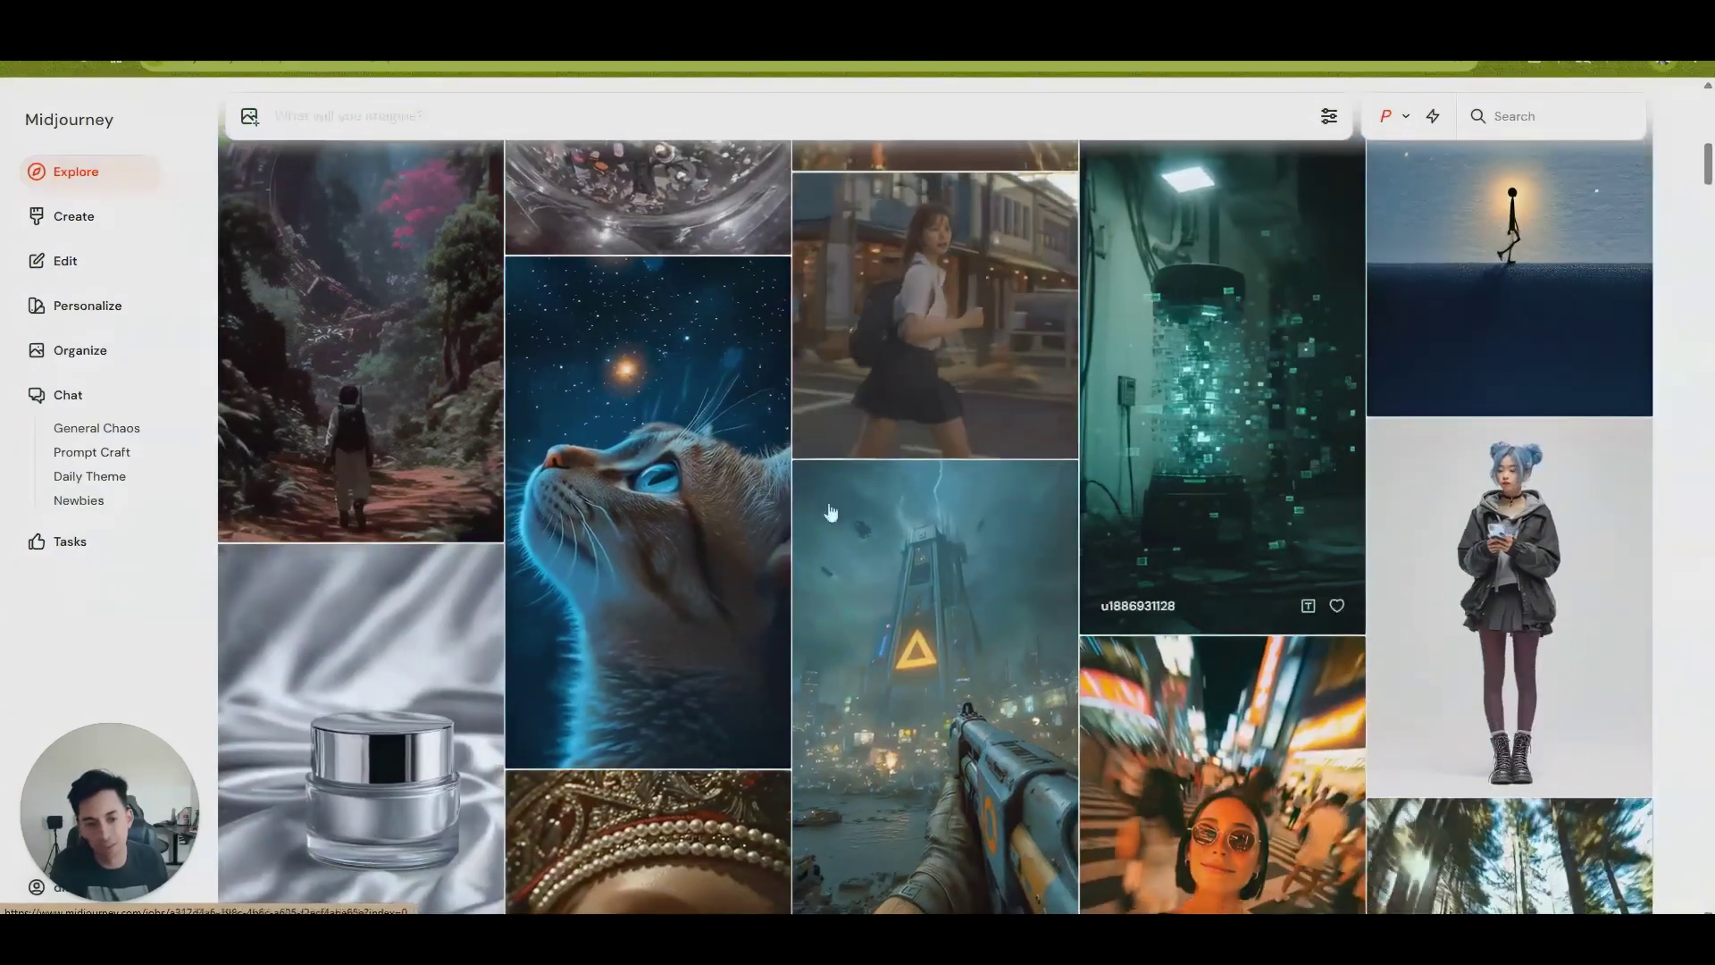
scroll(823, 458, down, 5)
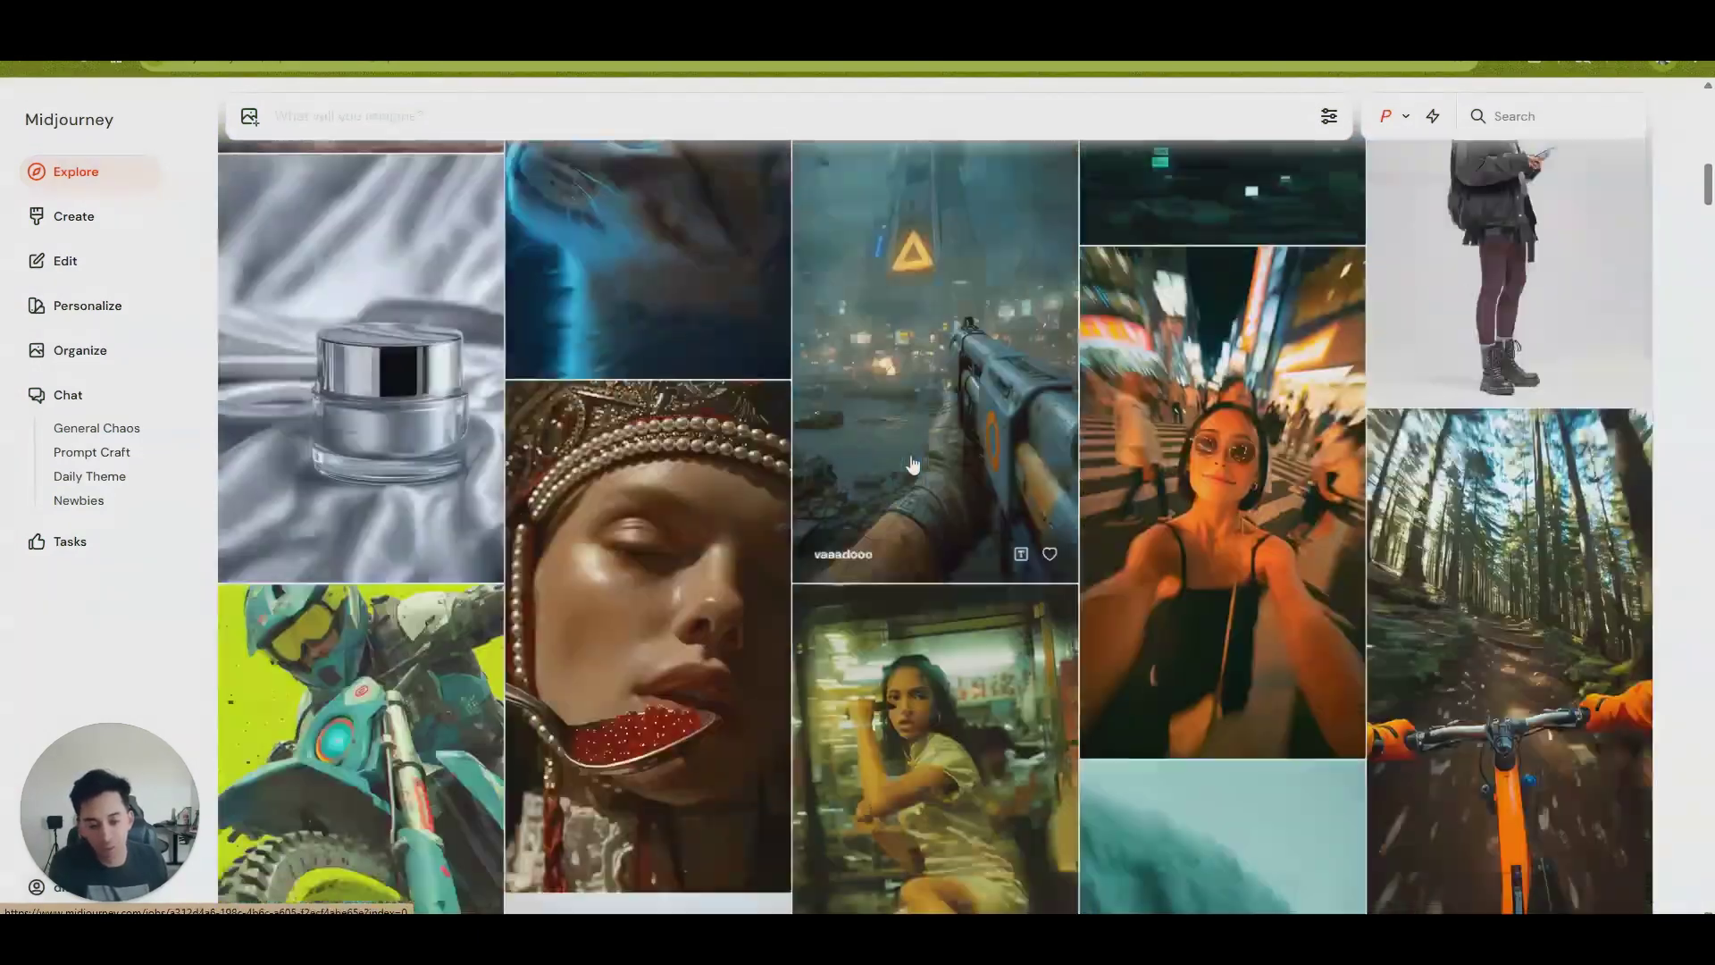
scroll(830, 420, down, 4)
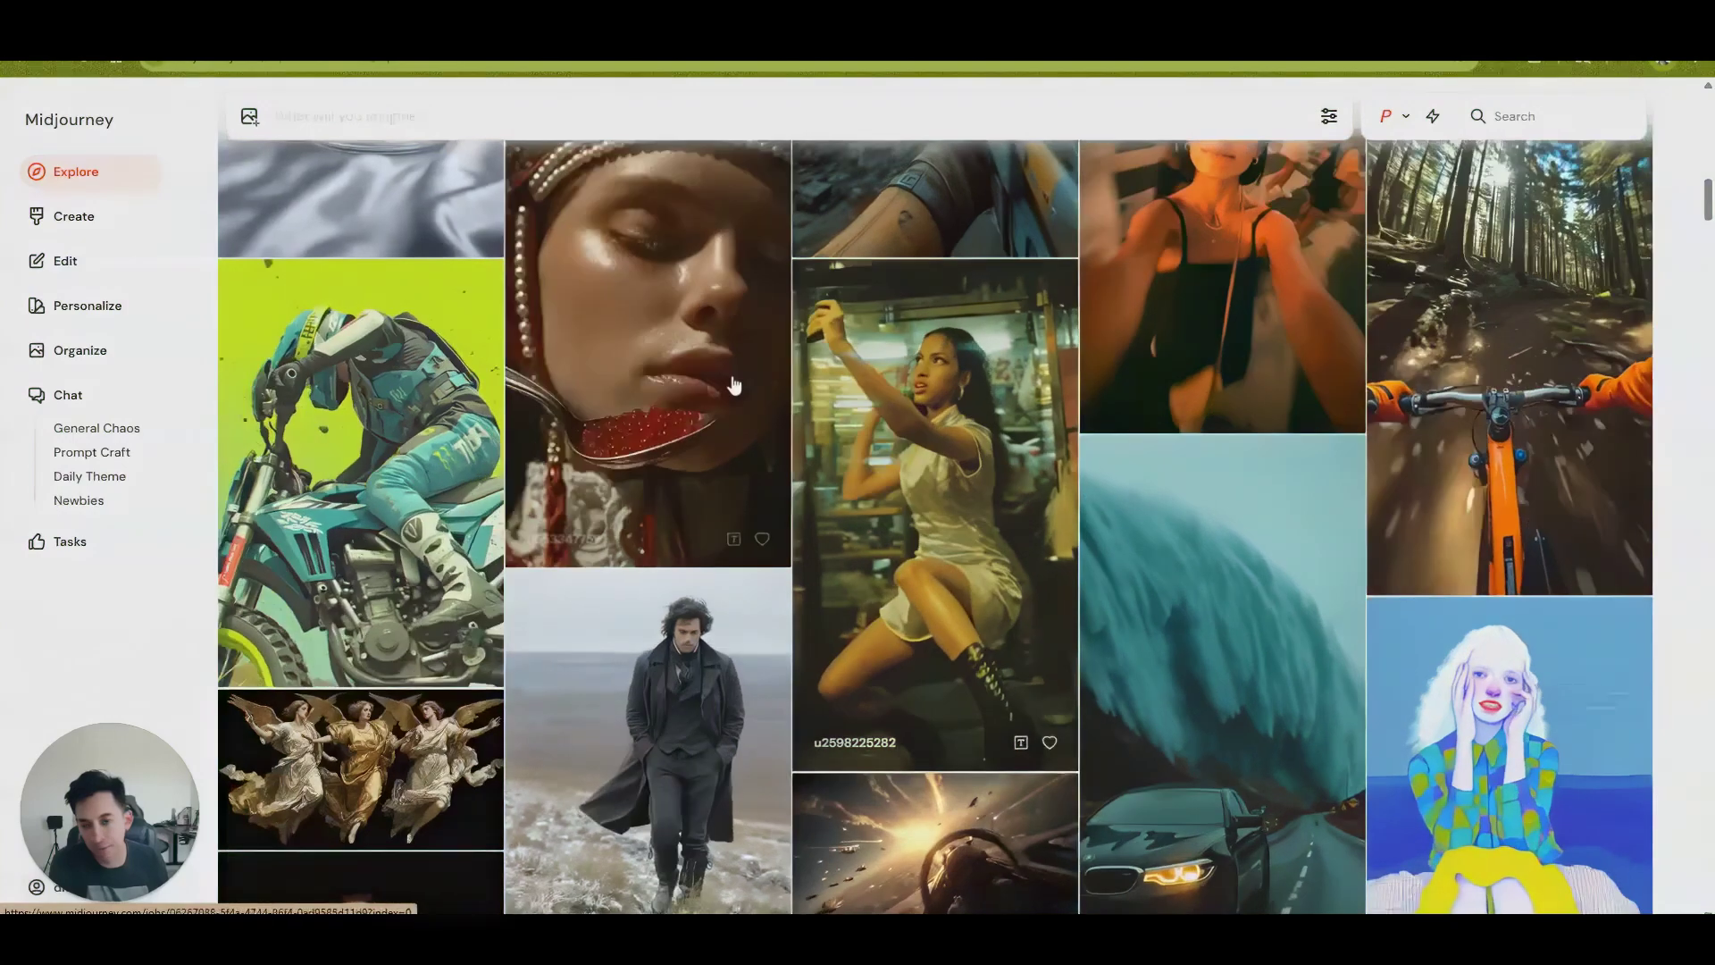
scroll(780, 407, down, 2)
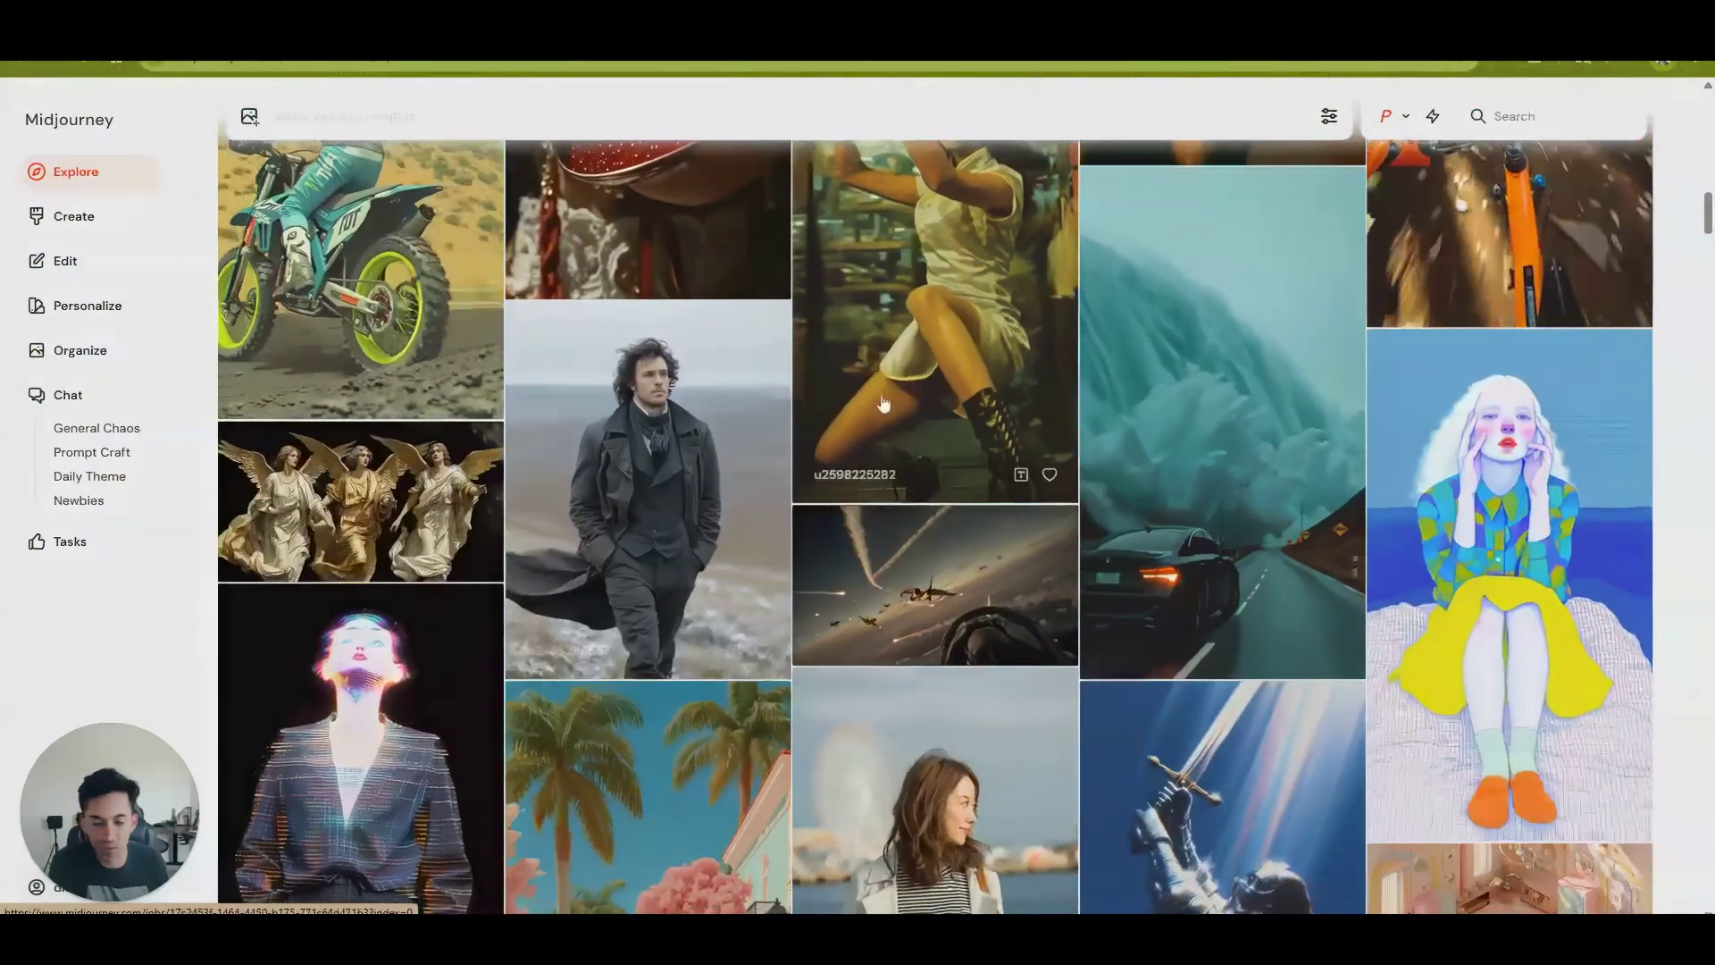
scroll(1050, 406, down, 3)
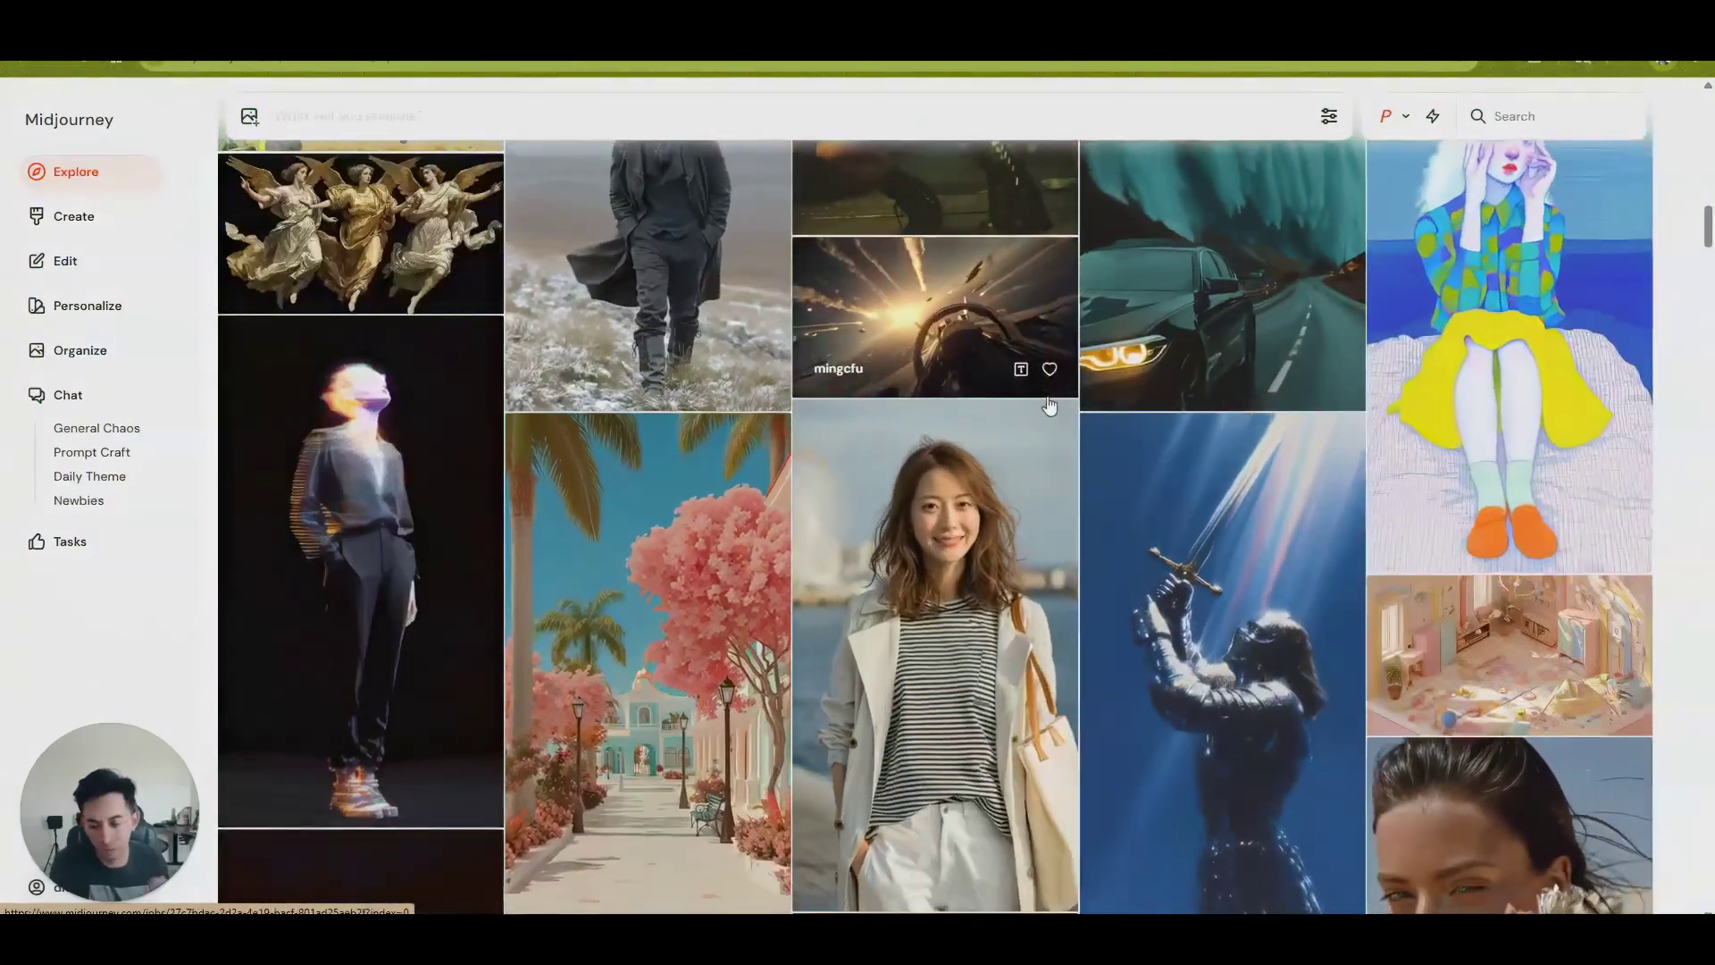
scroll(770, 490, down, 2)
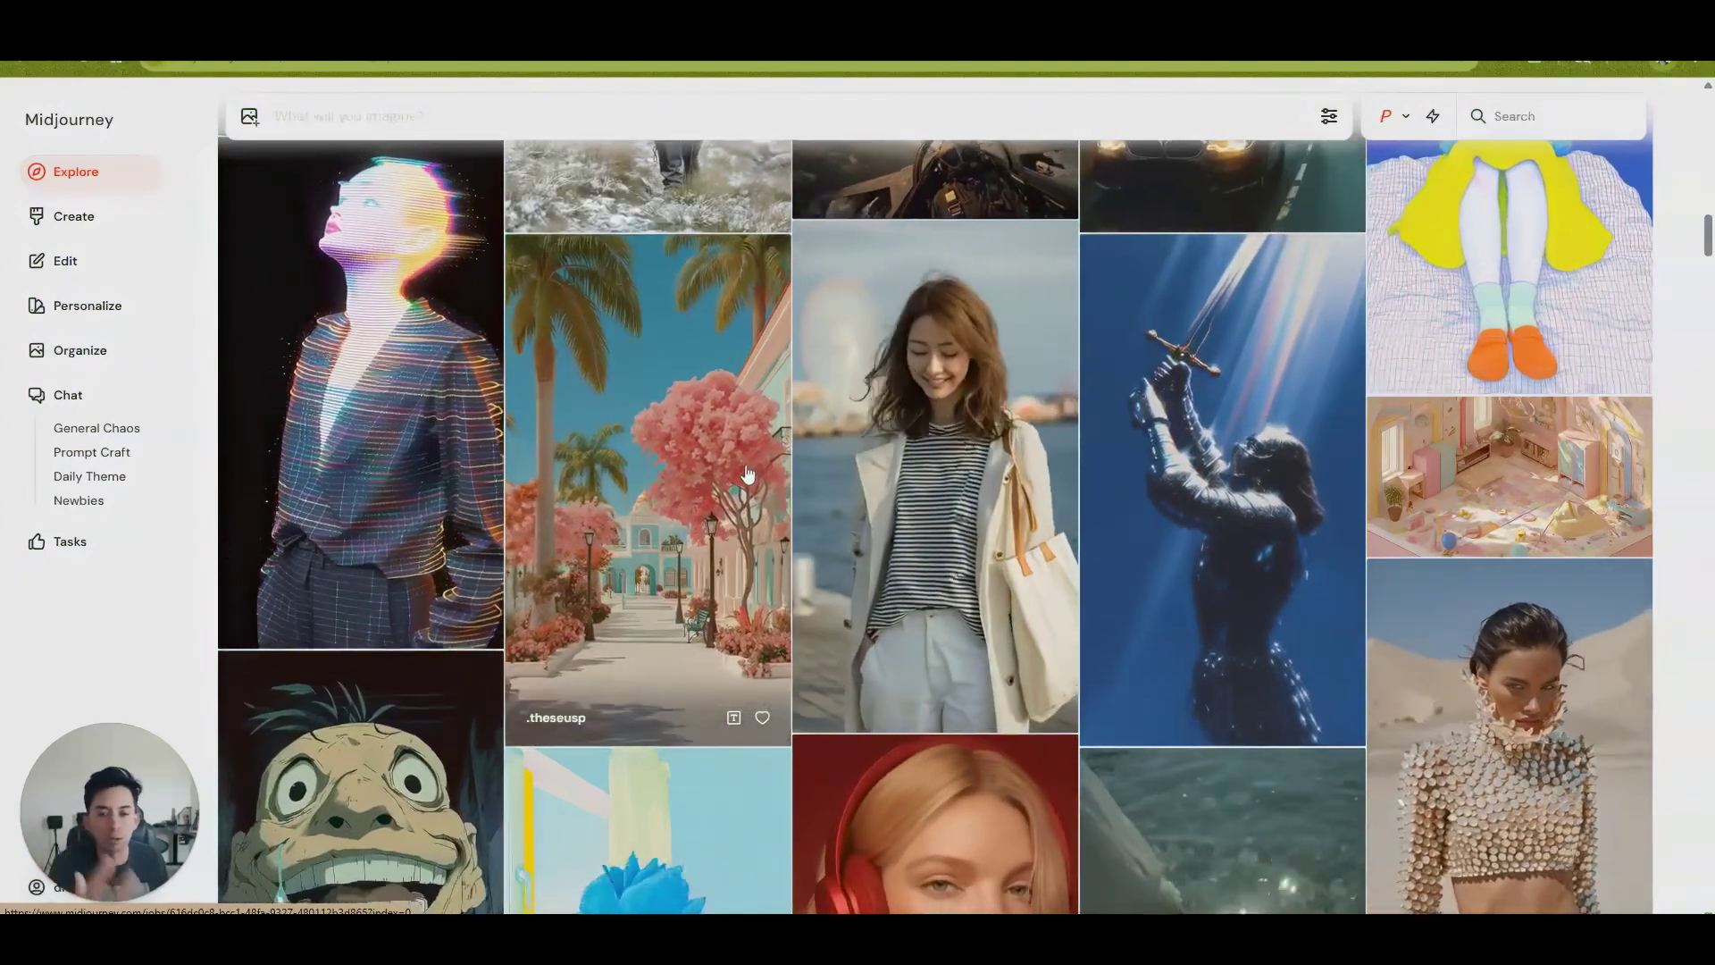
click(748, 474)
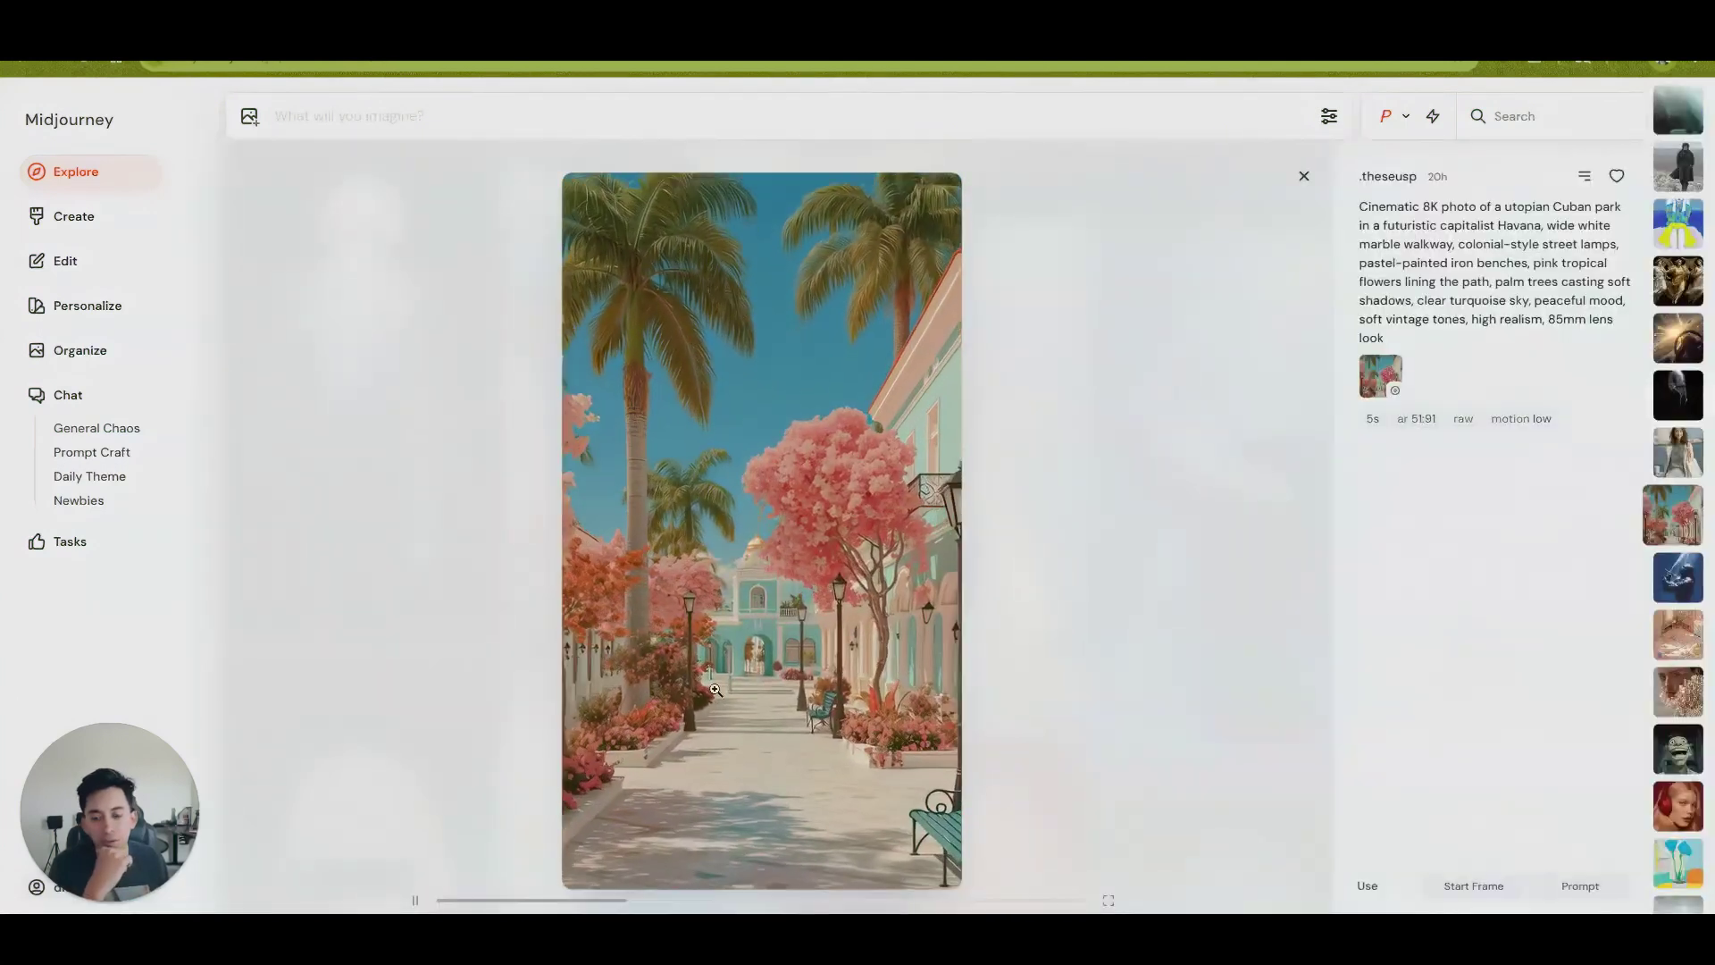
Step: Copy the Cuban park clip's full prompt into the imagine bar with '+ use text'
mouse_move(1609, 351)
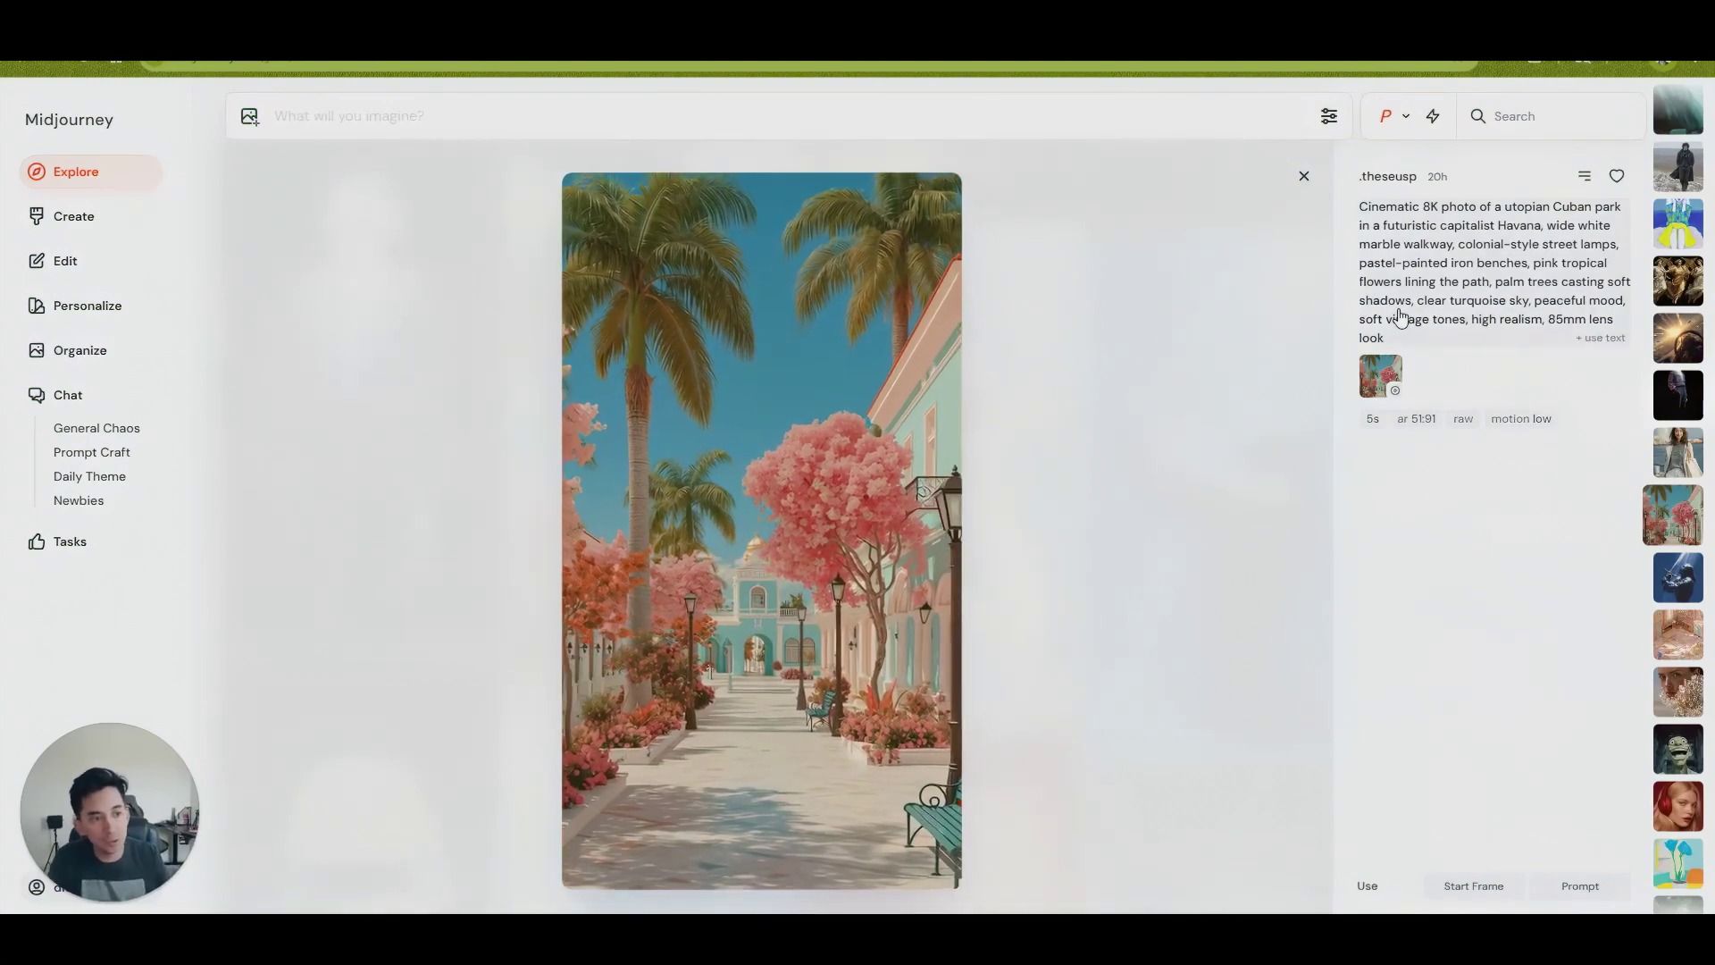
click(1600, 337)
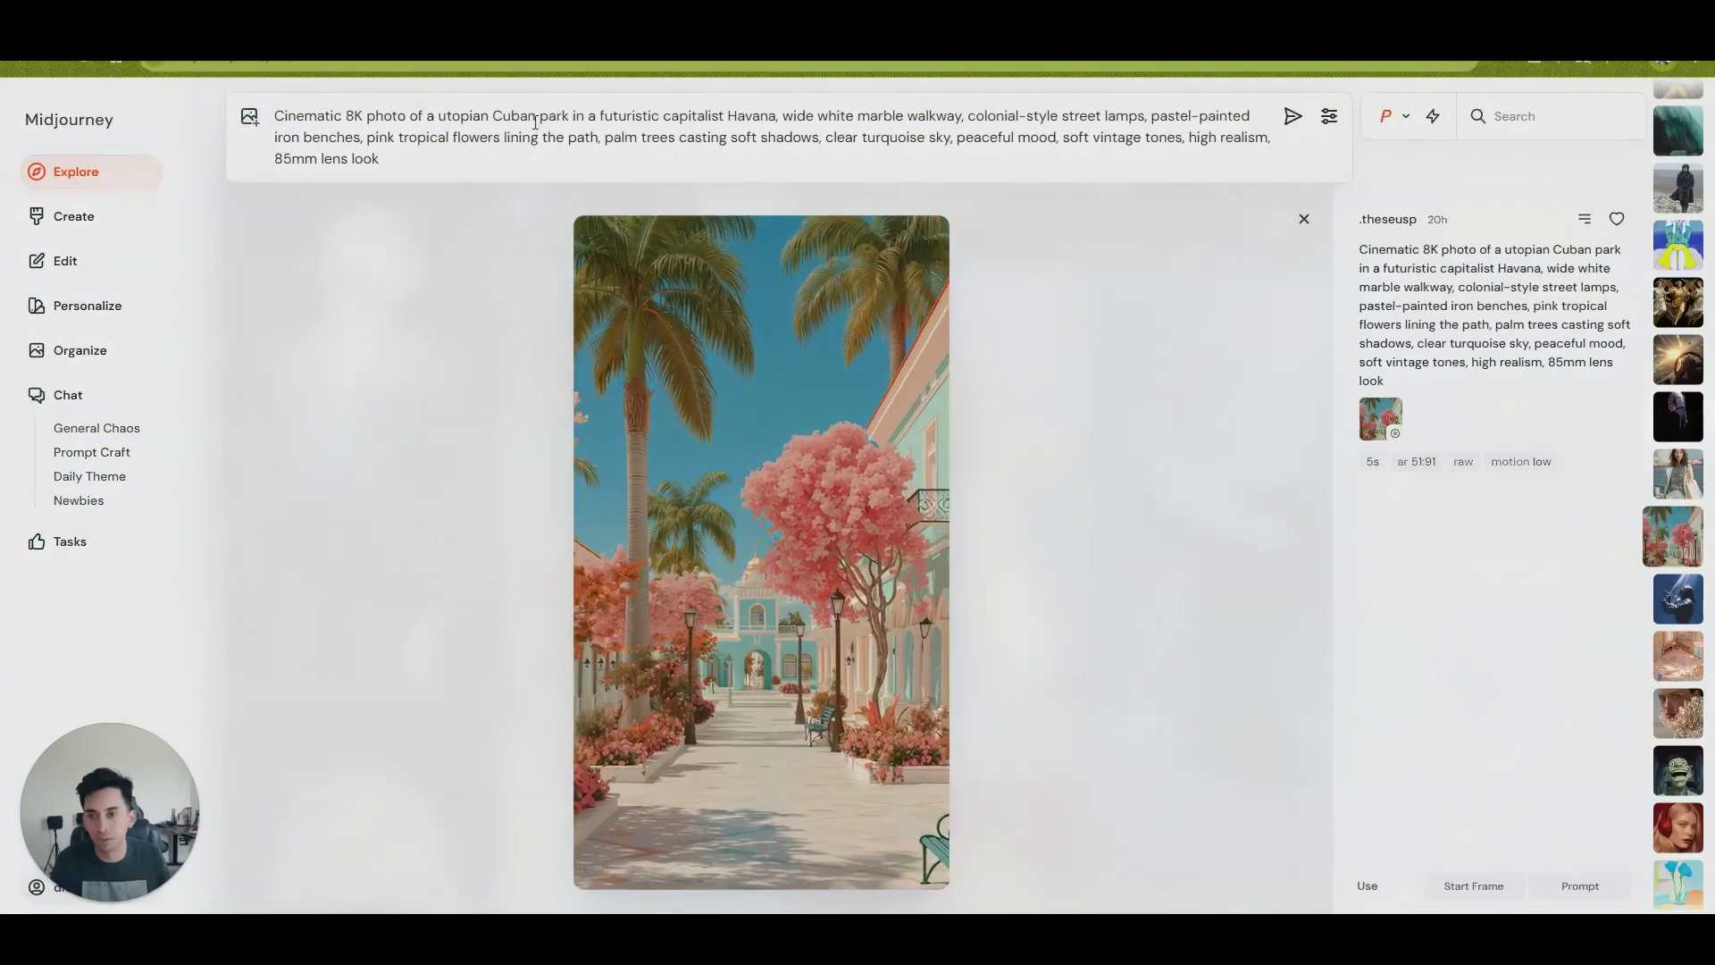
Step: Change 'Cuban' to 'New York' and 'Havana' to 'Manhattan' in the prompt
key(ctrl+BackSpace)
text(New Yo)
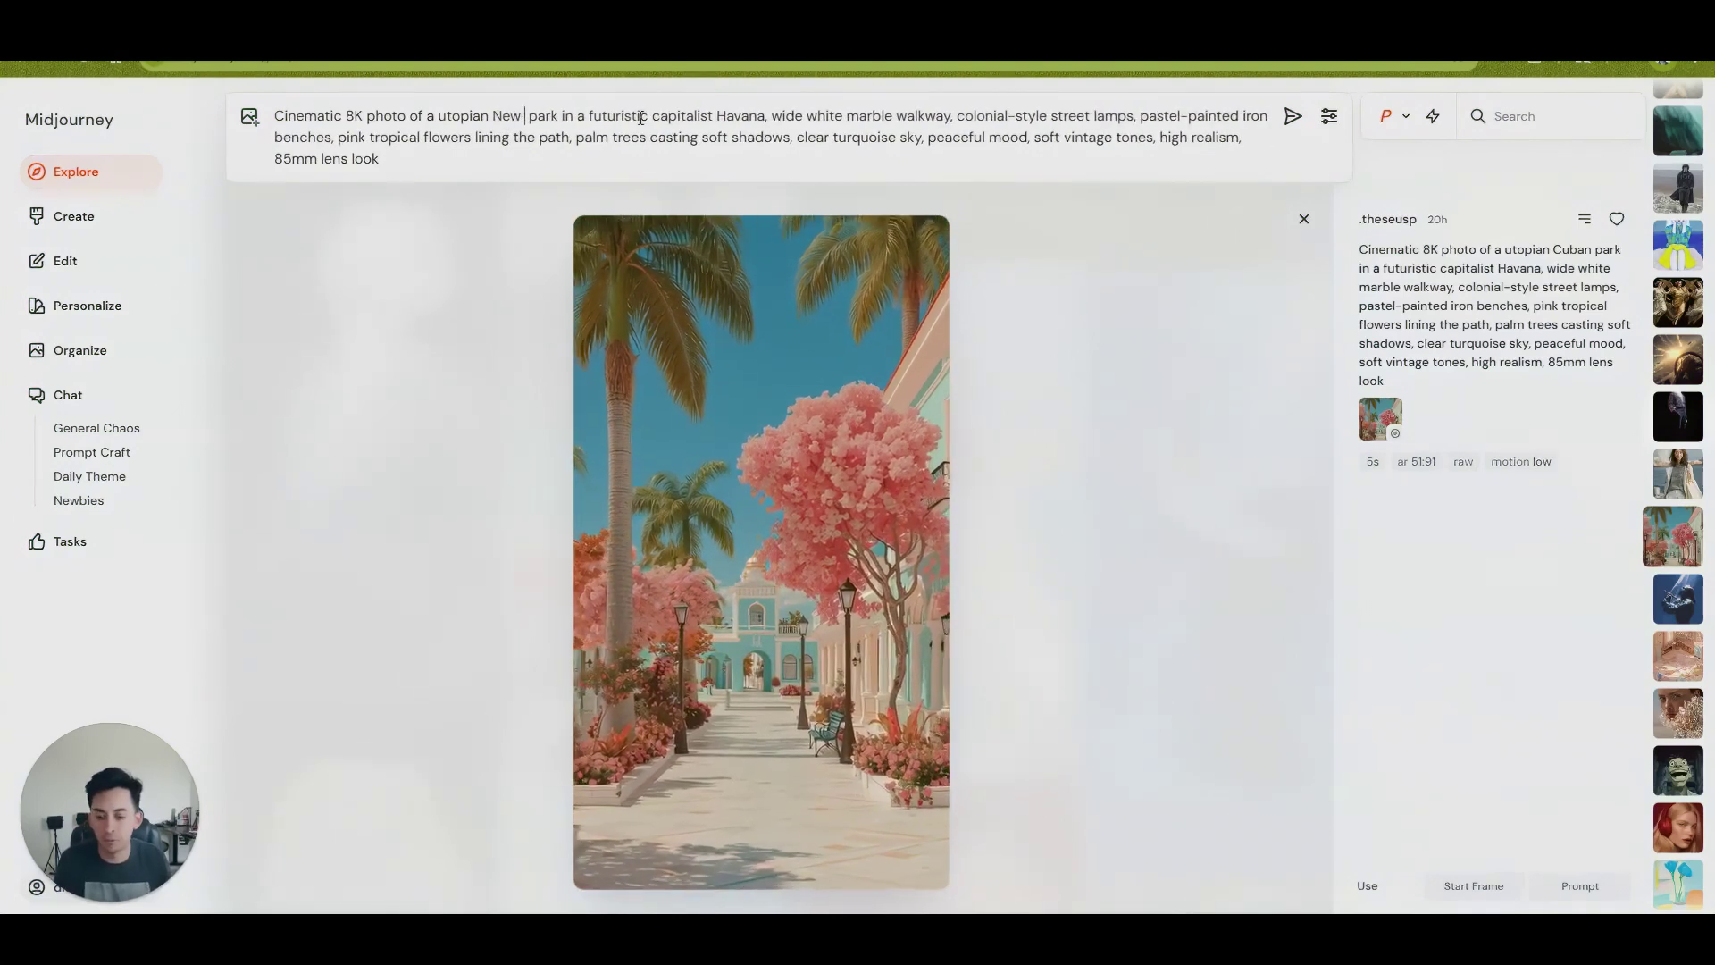
text(rk)
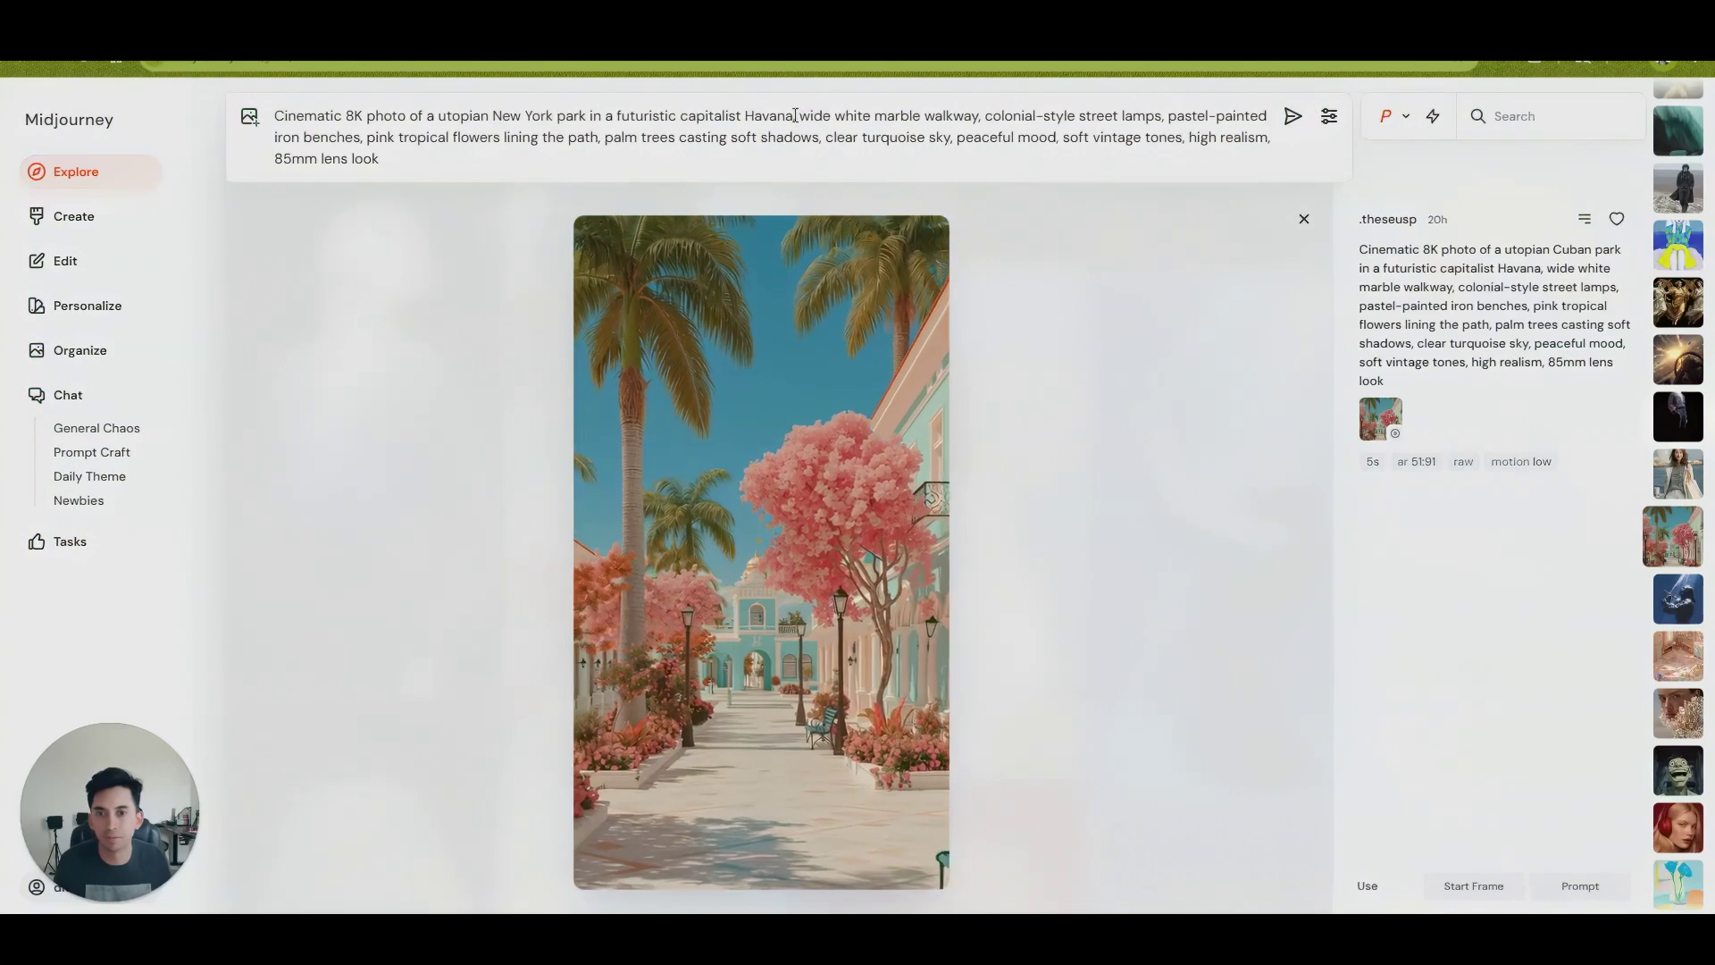
key(BackSpace)
key(BackSpace)
key(BackSpace)
key(BackSpace)
key(BackSpace)
key(BackSpace)
key(BackSpace)
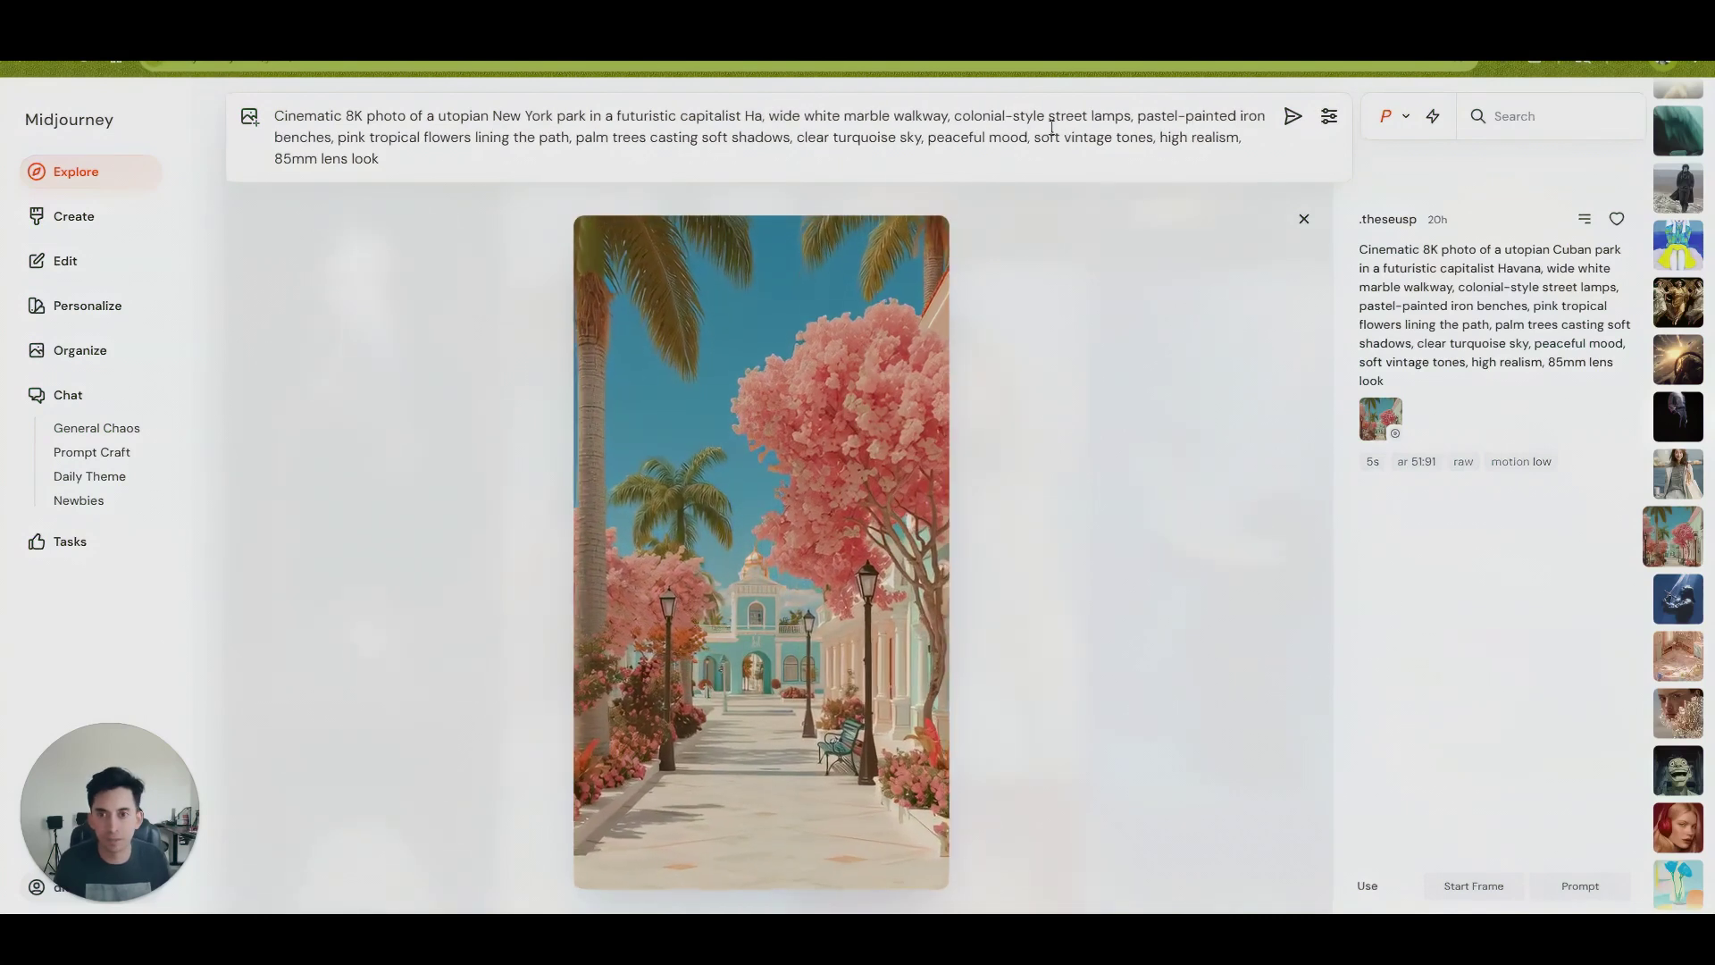
text(mah)
key(BackSpace)
text(nhattan)
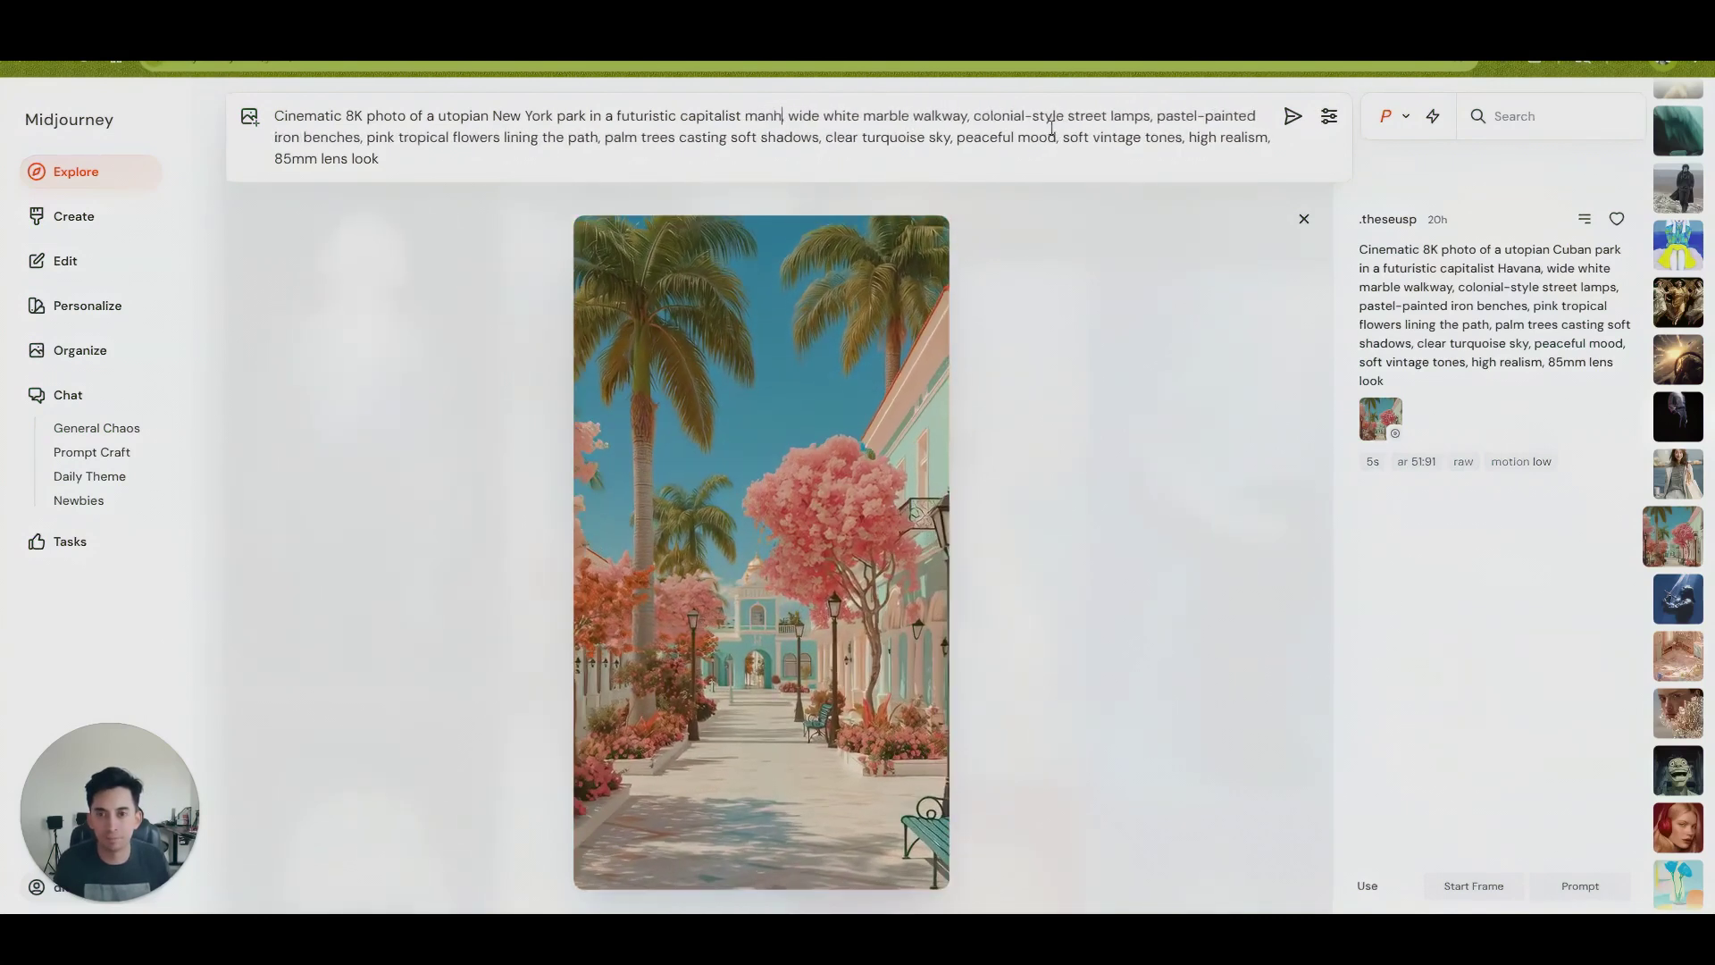
key(ctrl+End)
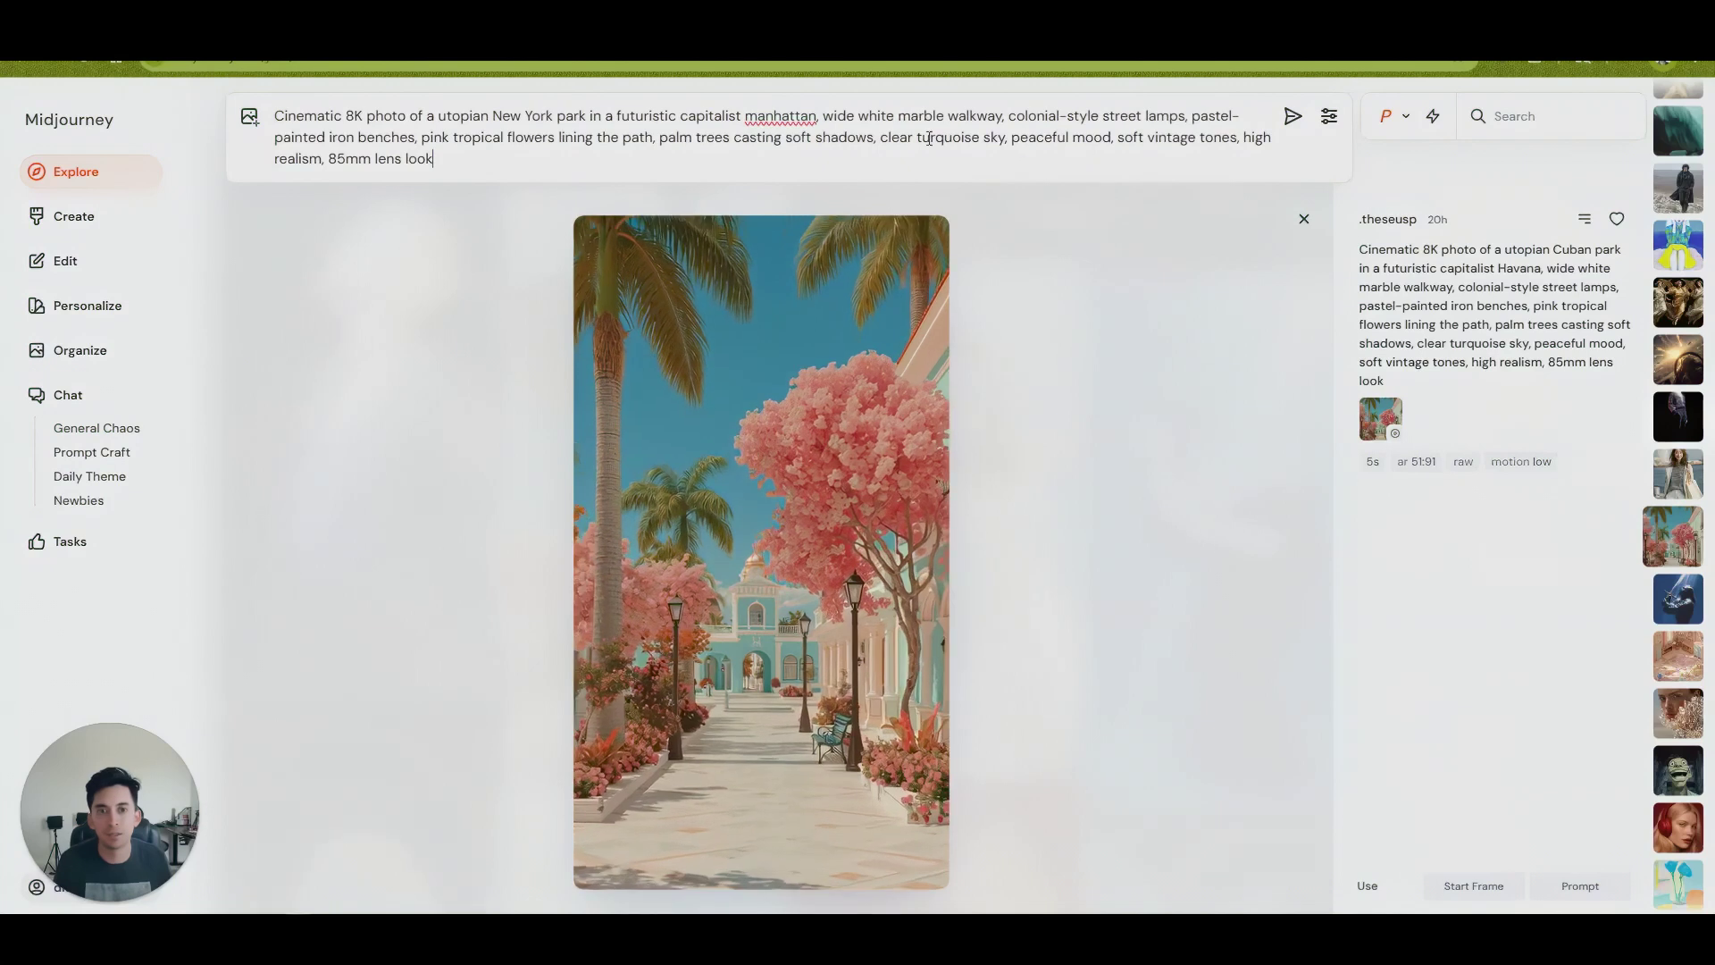
right_click(795, 115)
click(828, 143)
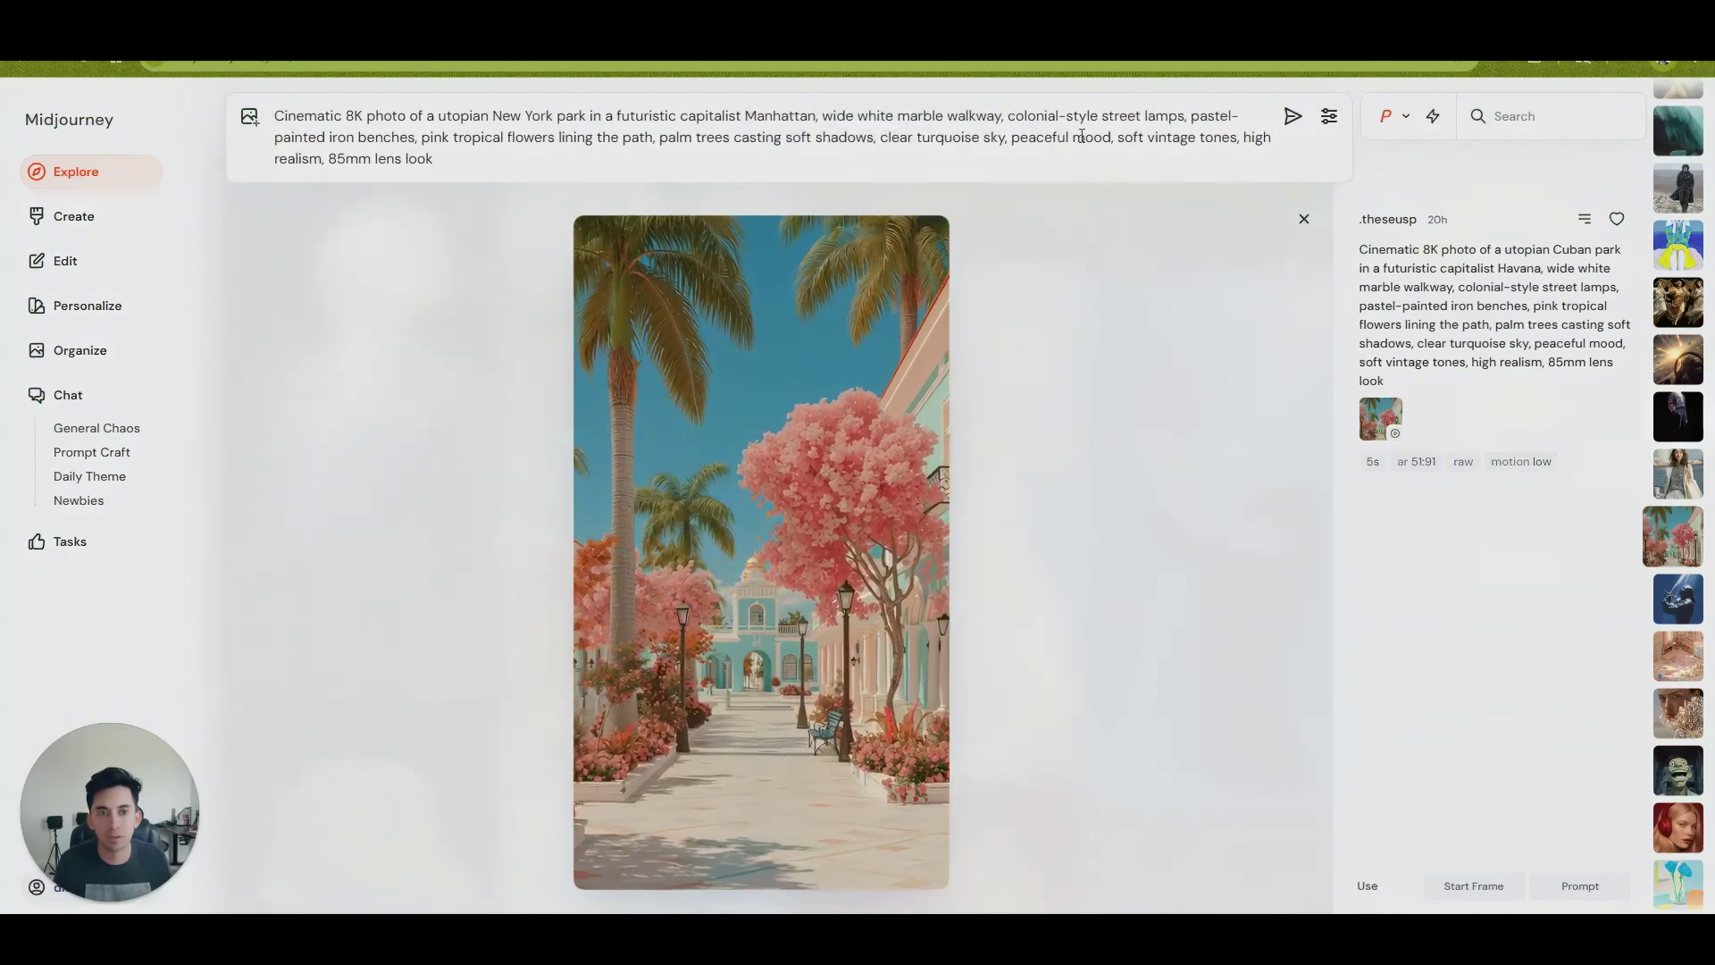
Step: Change the colonial-style street lamps to futuristic-style and submit the prompt
drag(1046, 116, 1060, 116)
double_click(1054, 116)
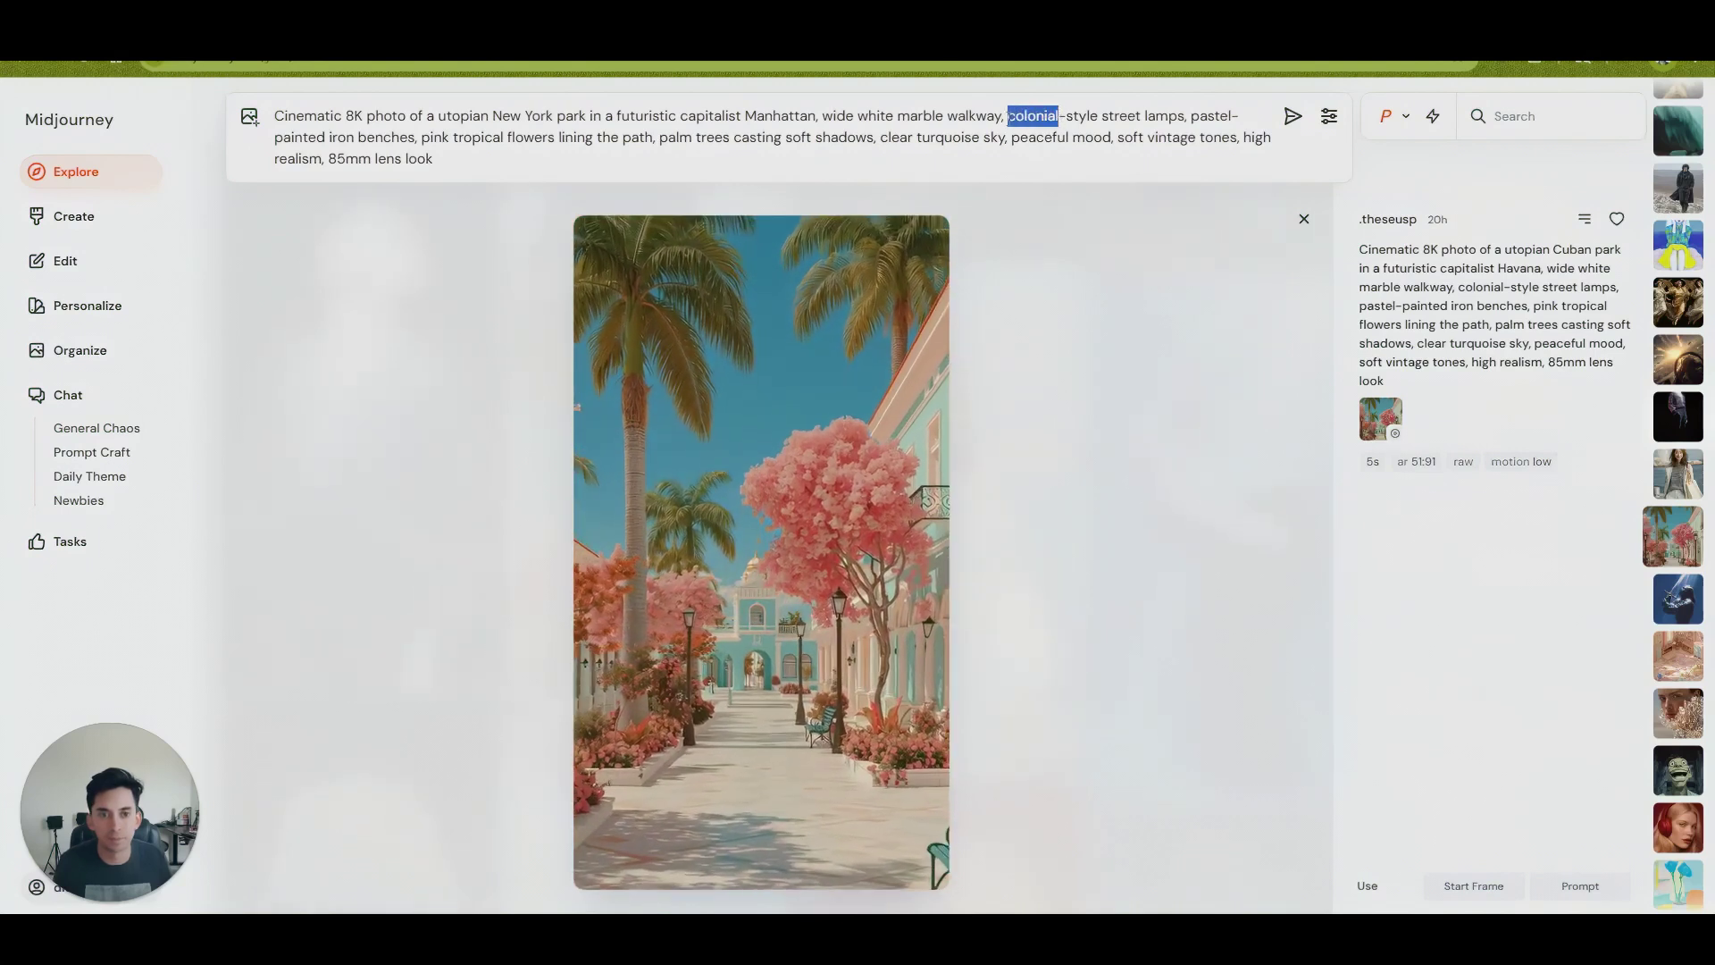
key(BackSpace)
text(futri)
key(BackSpace)
key(BackSpace)
text(uristic)
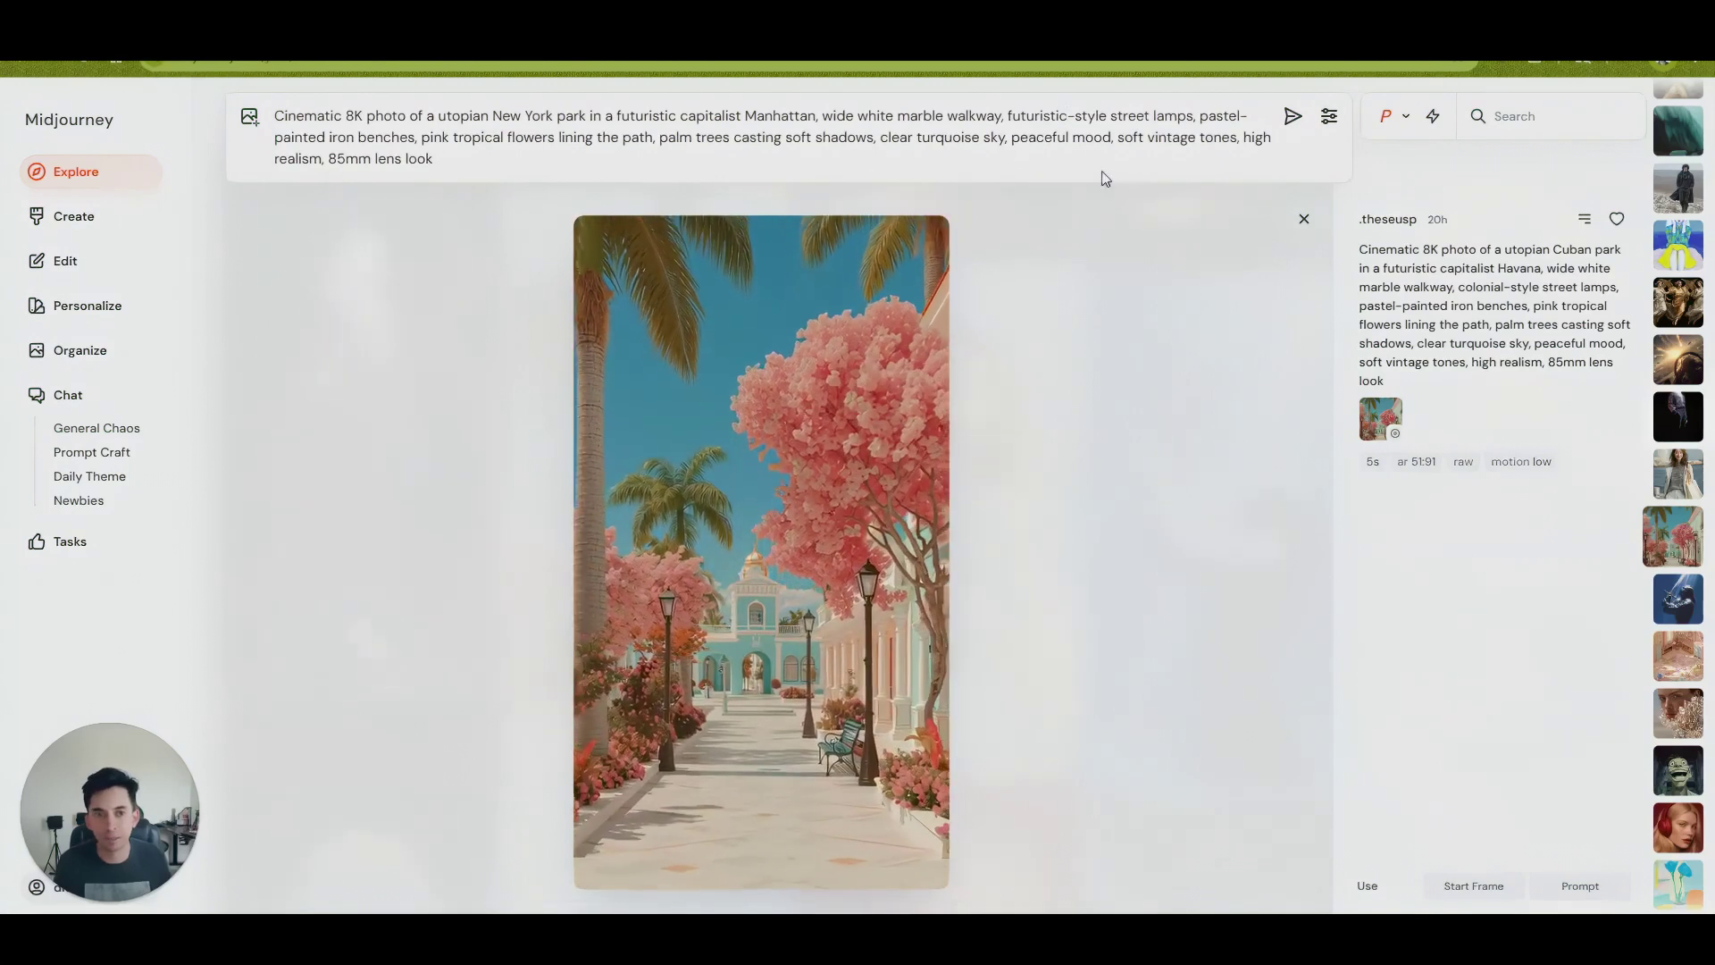
click(1291, 117)
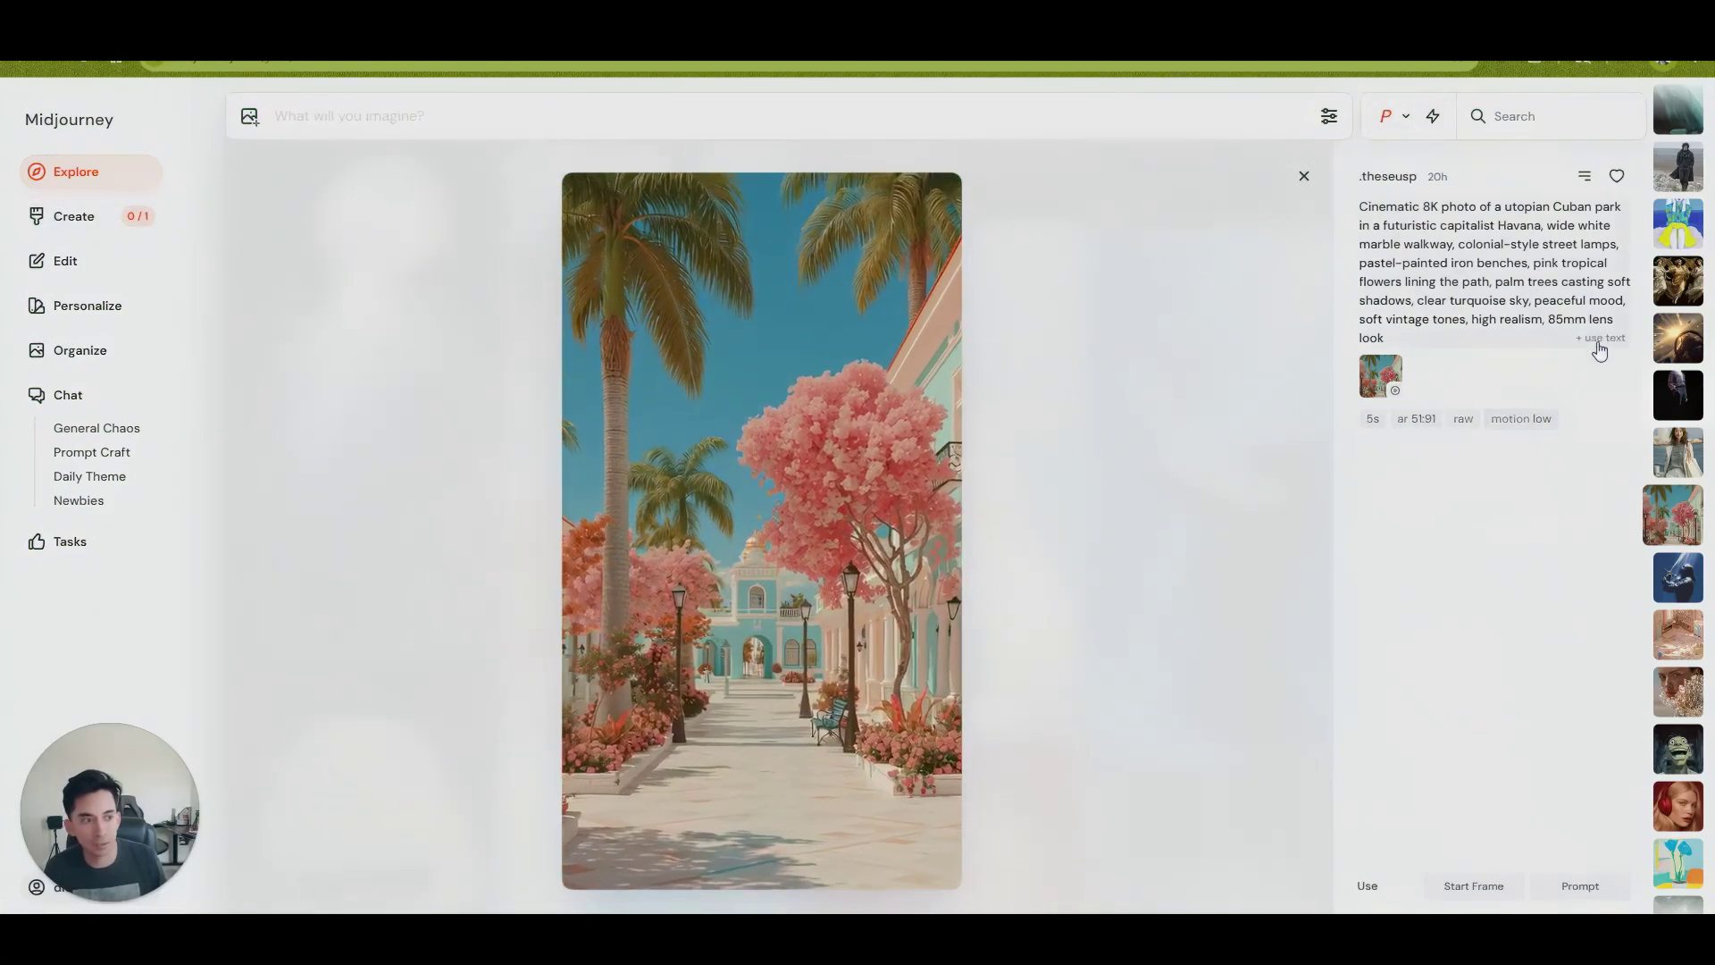
Step: Recopy the original prompt, swap Cuban for New York and Havana for Manhattan, then submit
click(1597, 342)
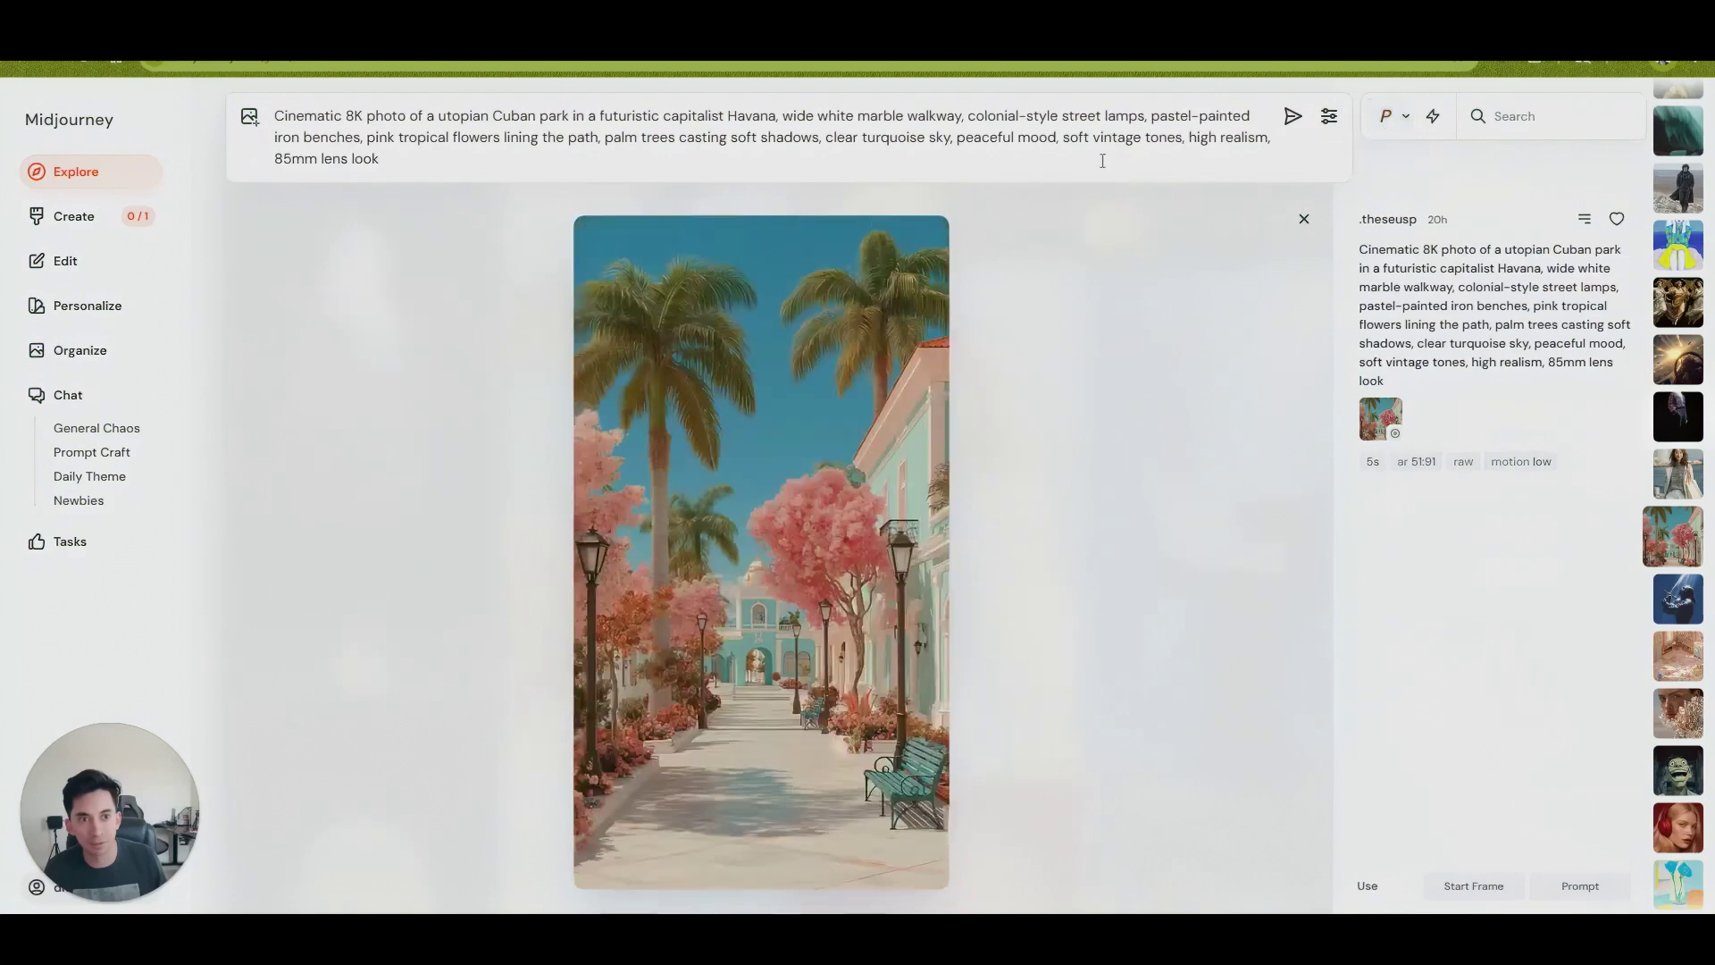
double_click(538, 116)
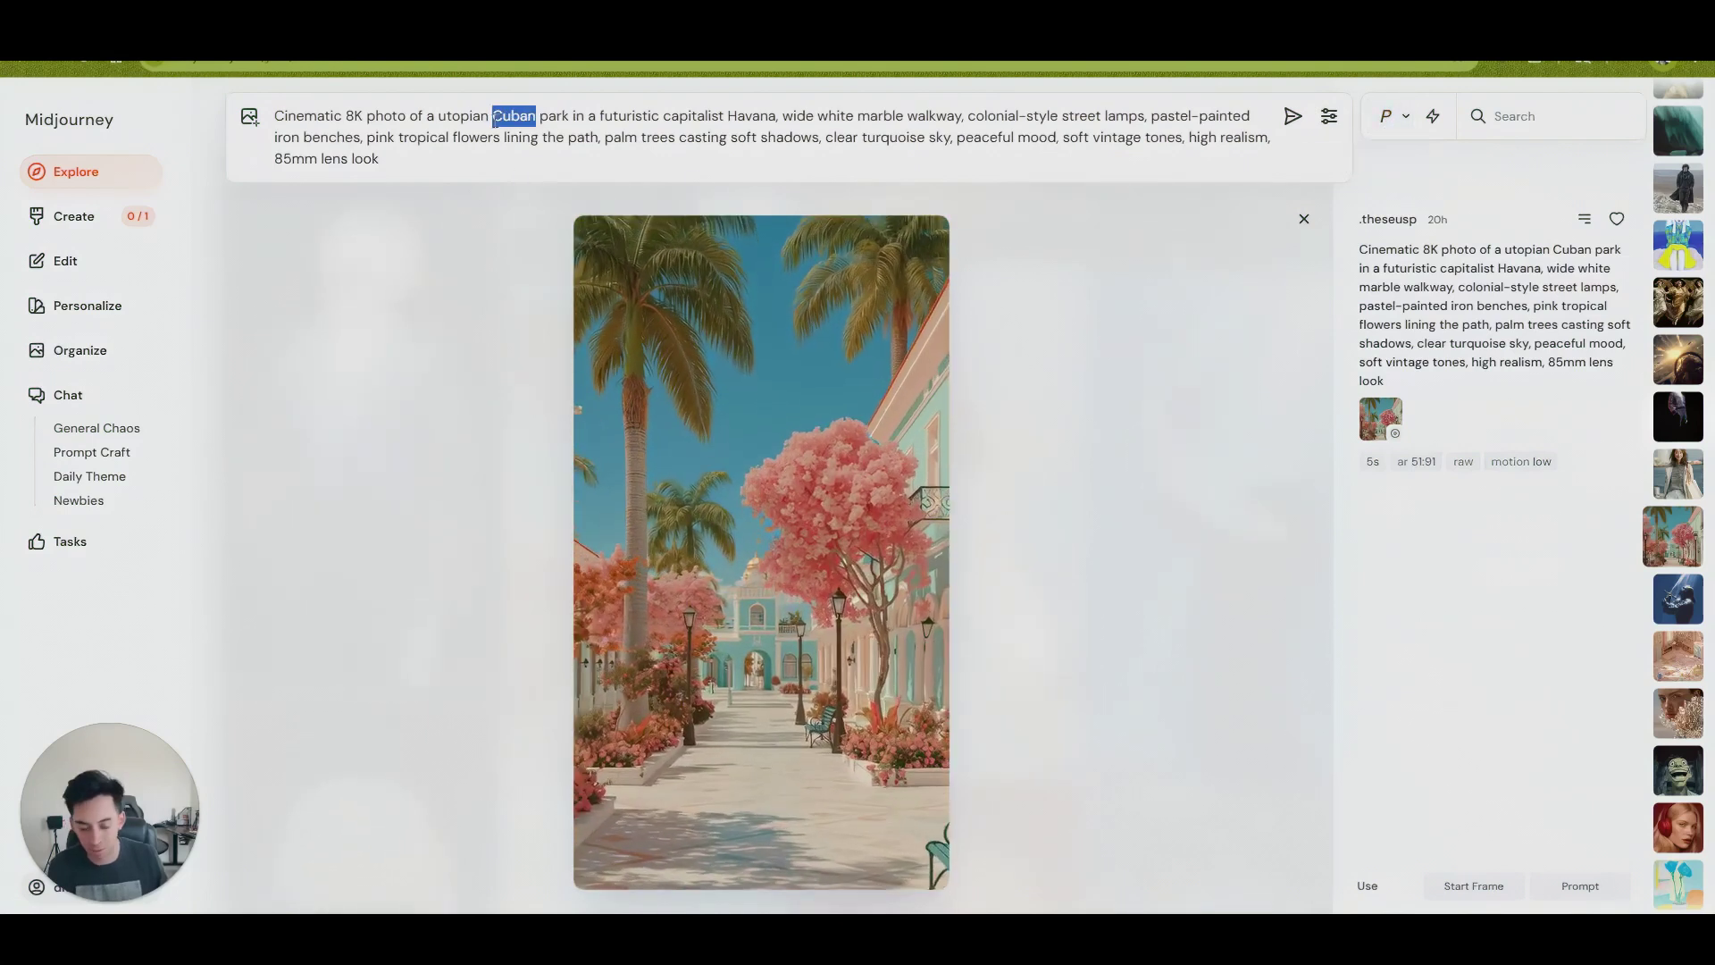
text(New York)
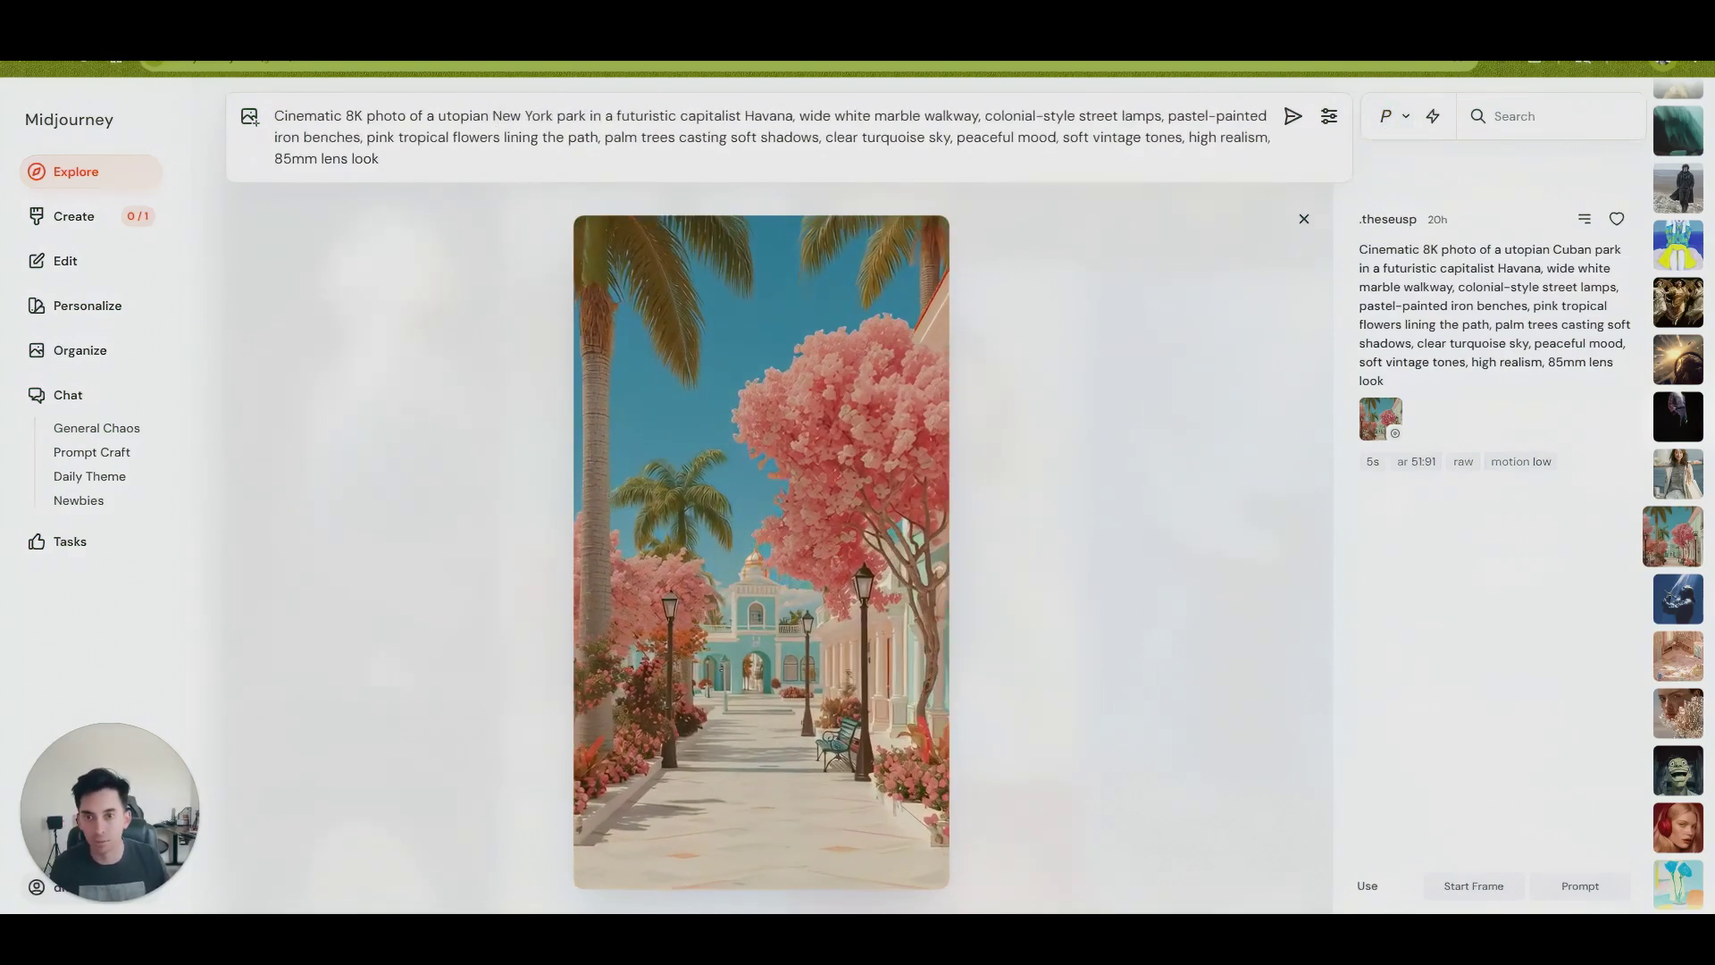
drag(794, 116, 746, 119)
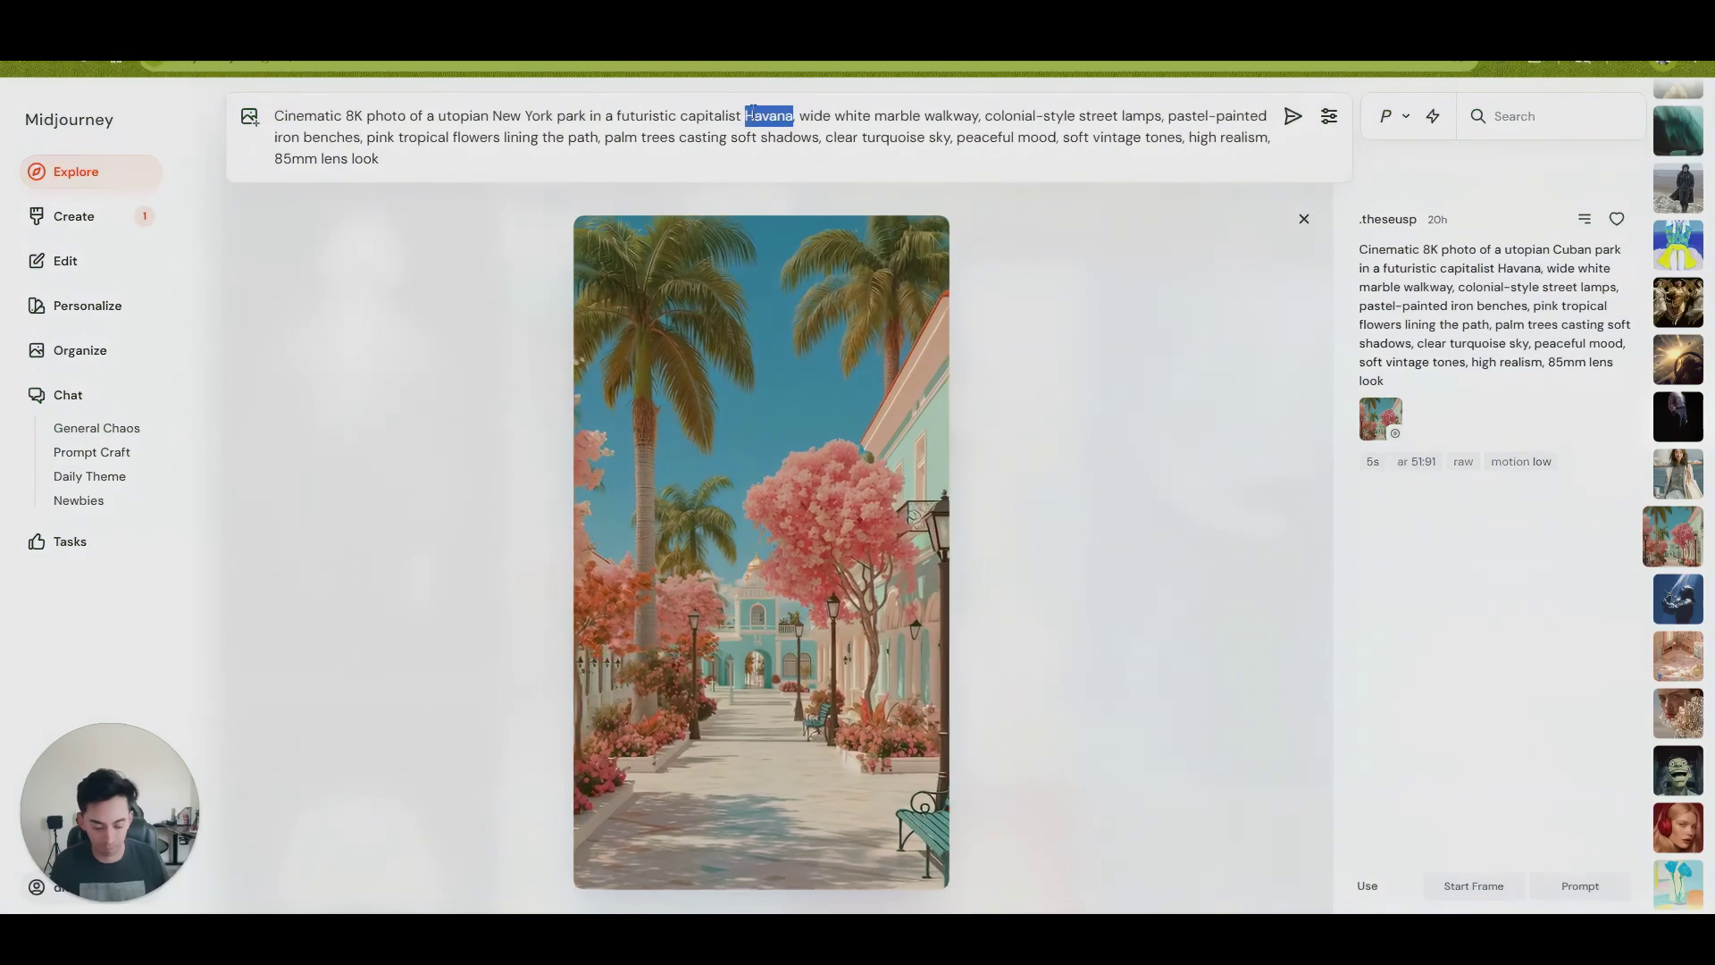
text(N)
text(anhattan)
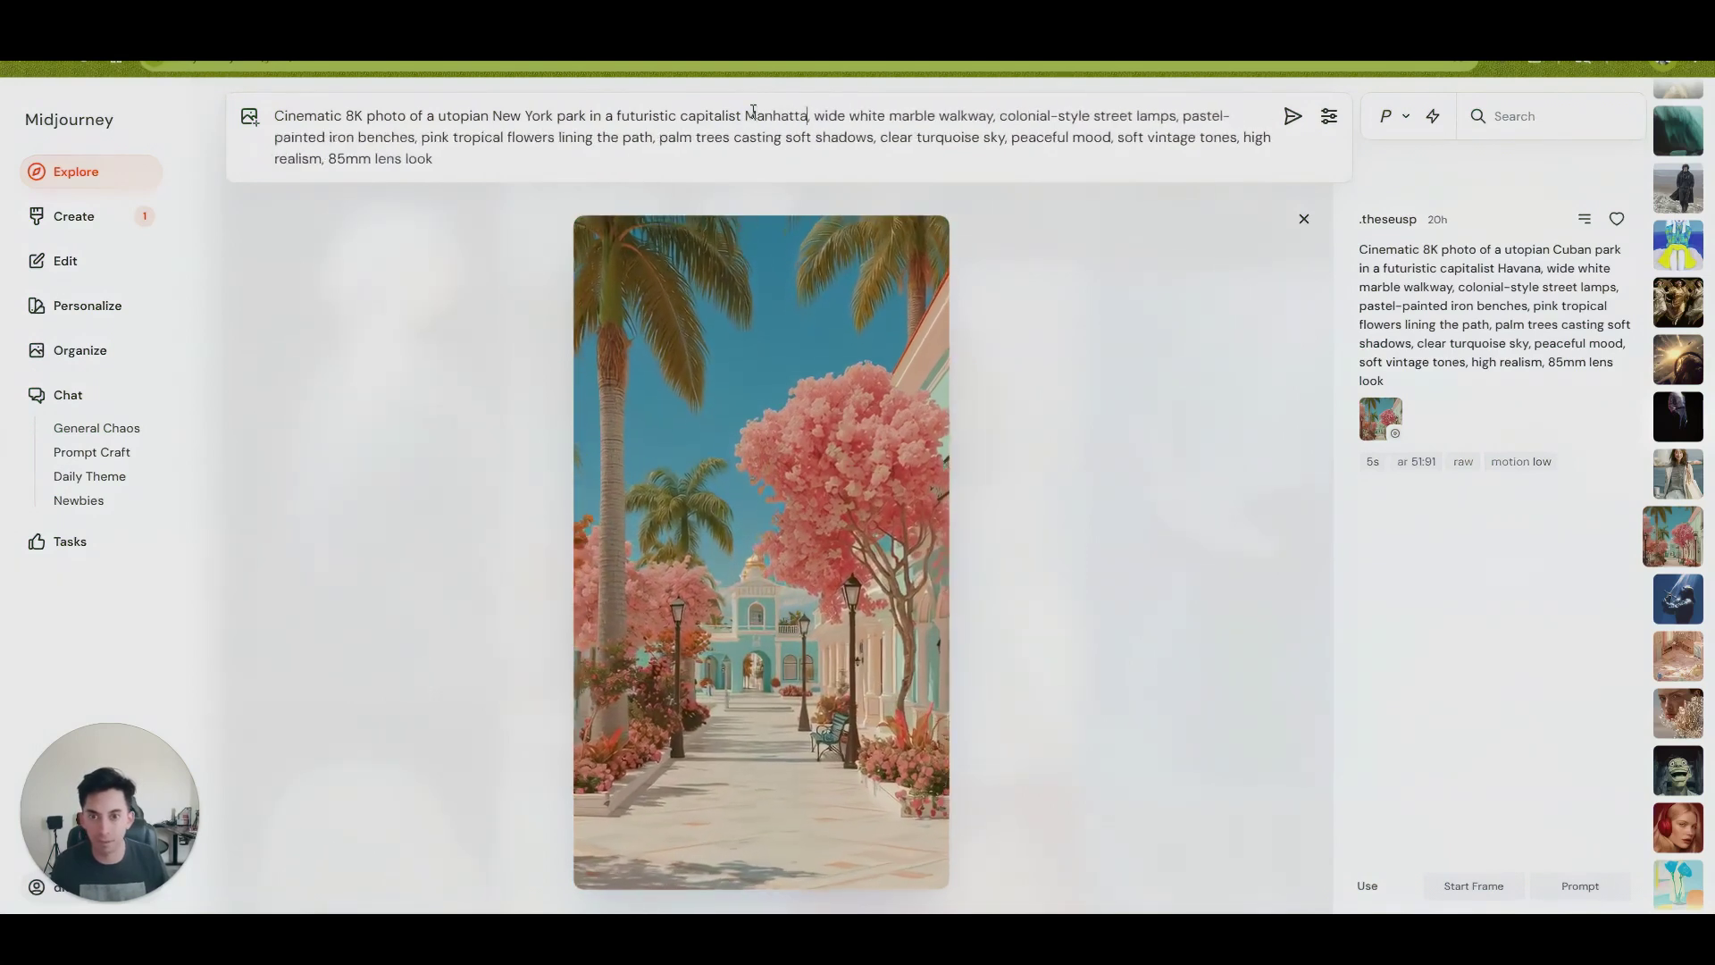
click(1292, 119)
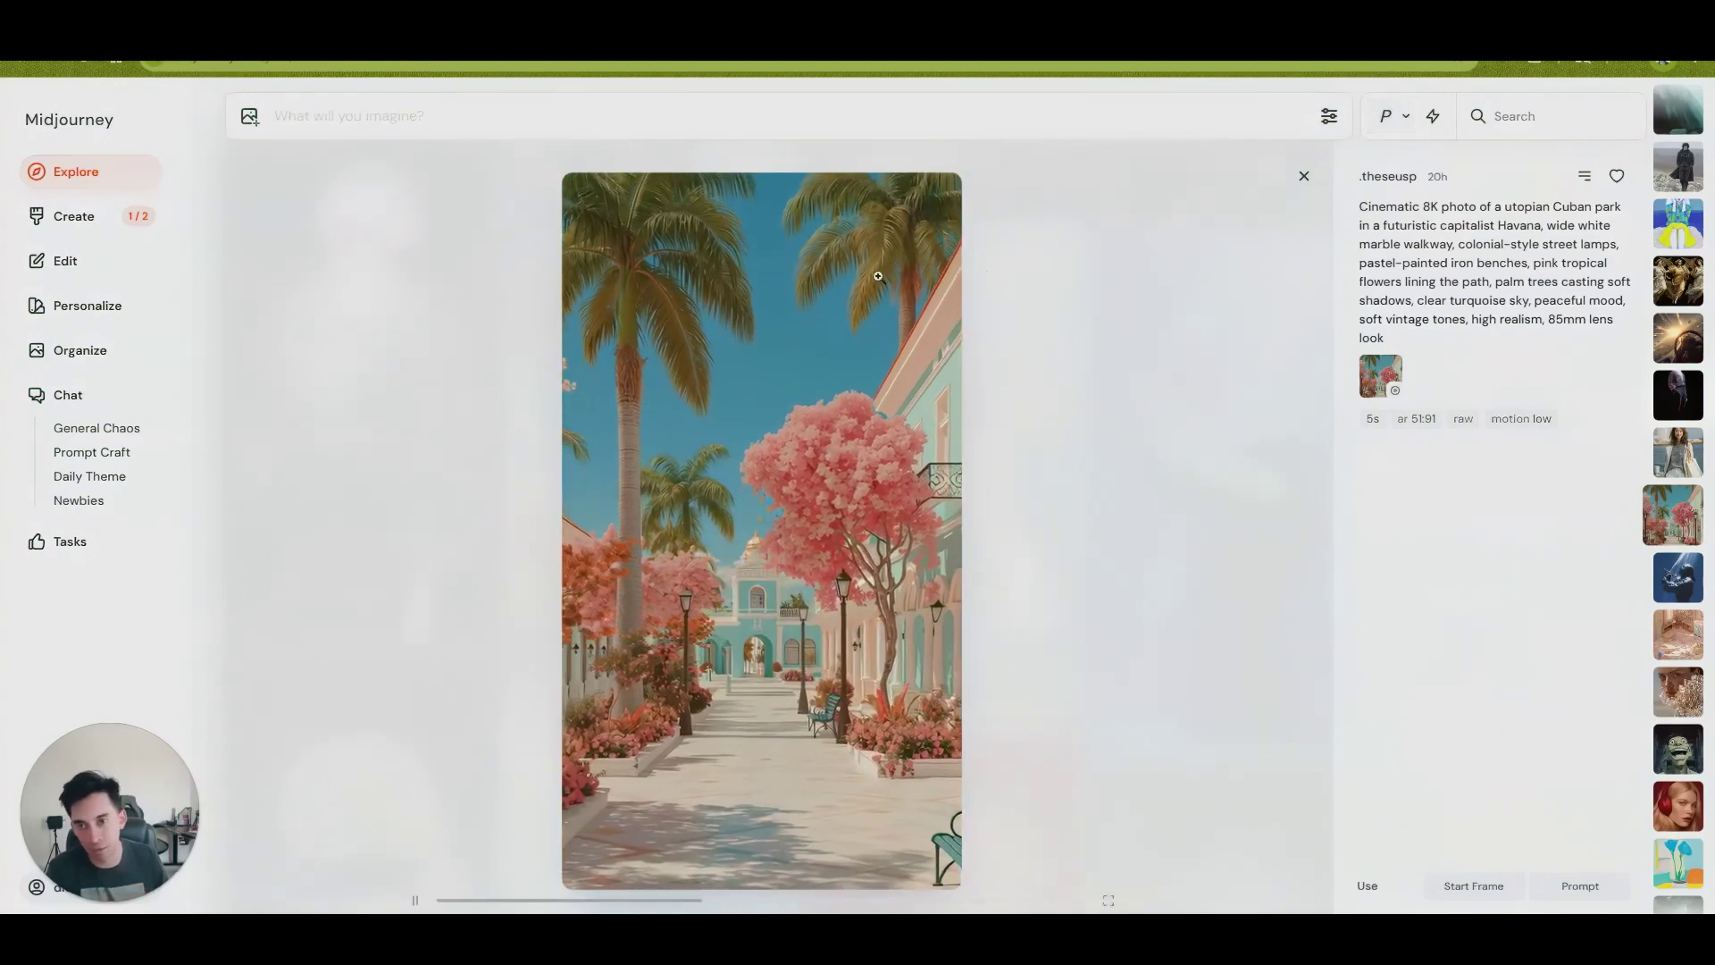
Step: Open the newly generated New York park images and view the bottom-right one full size
click(83, 231)
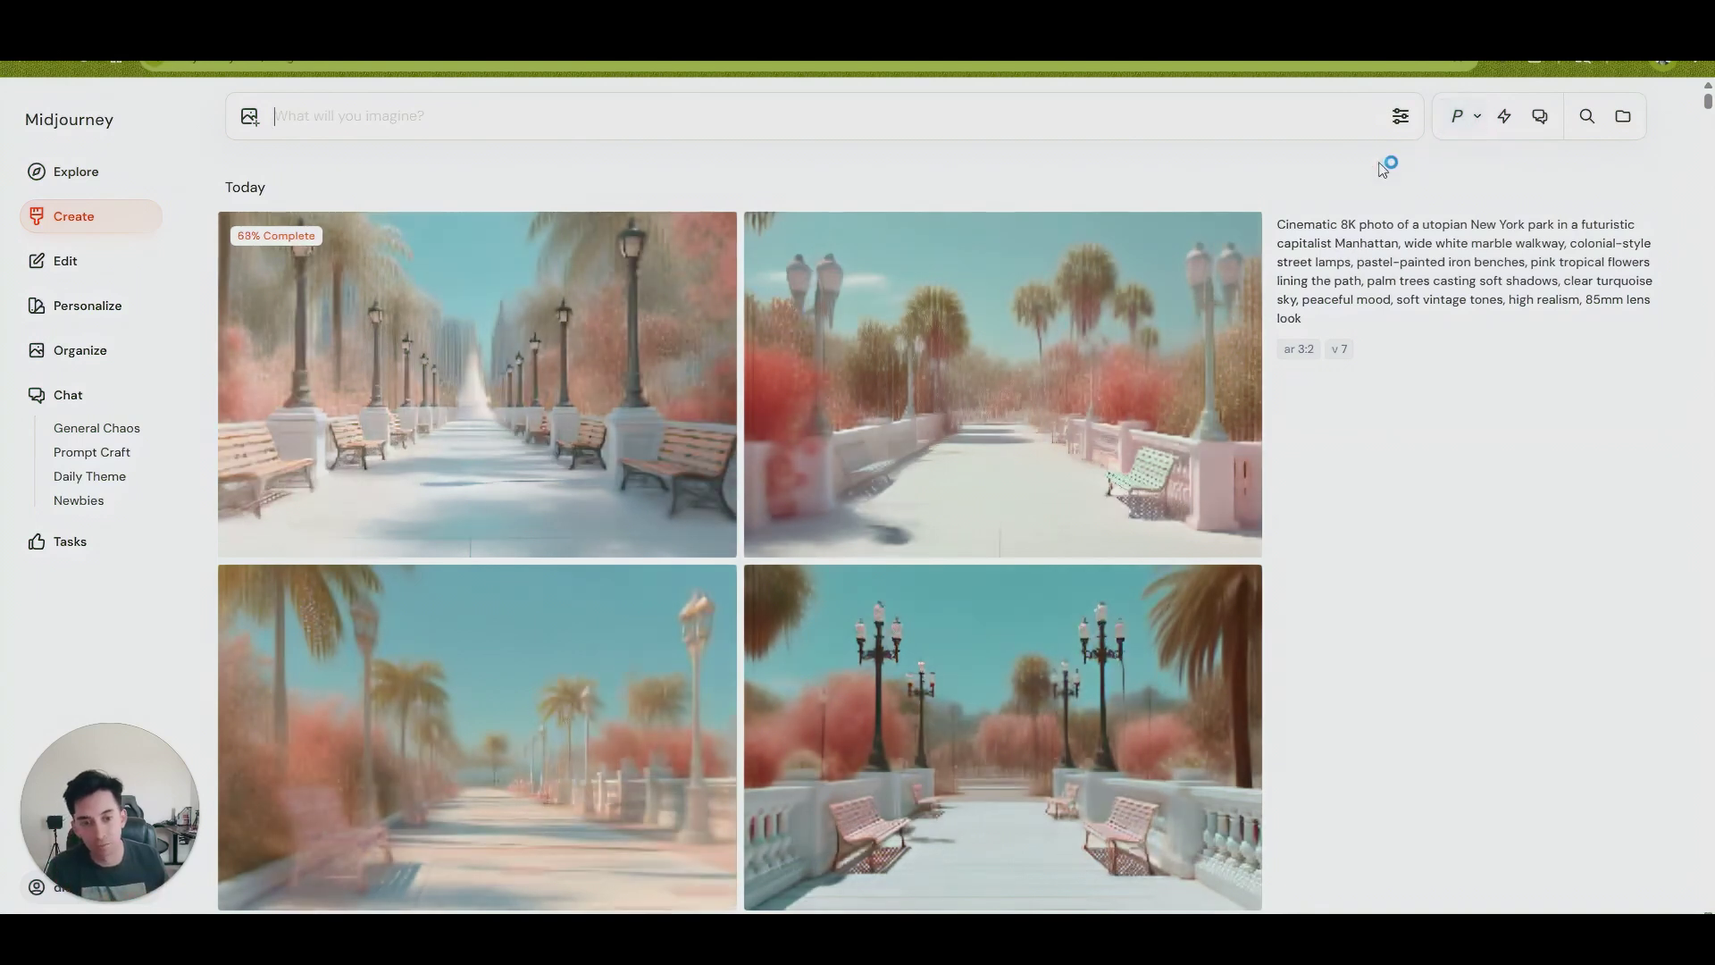
scroll(1042, 382, down, 7)
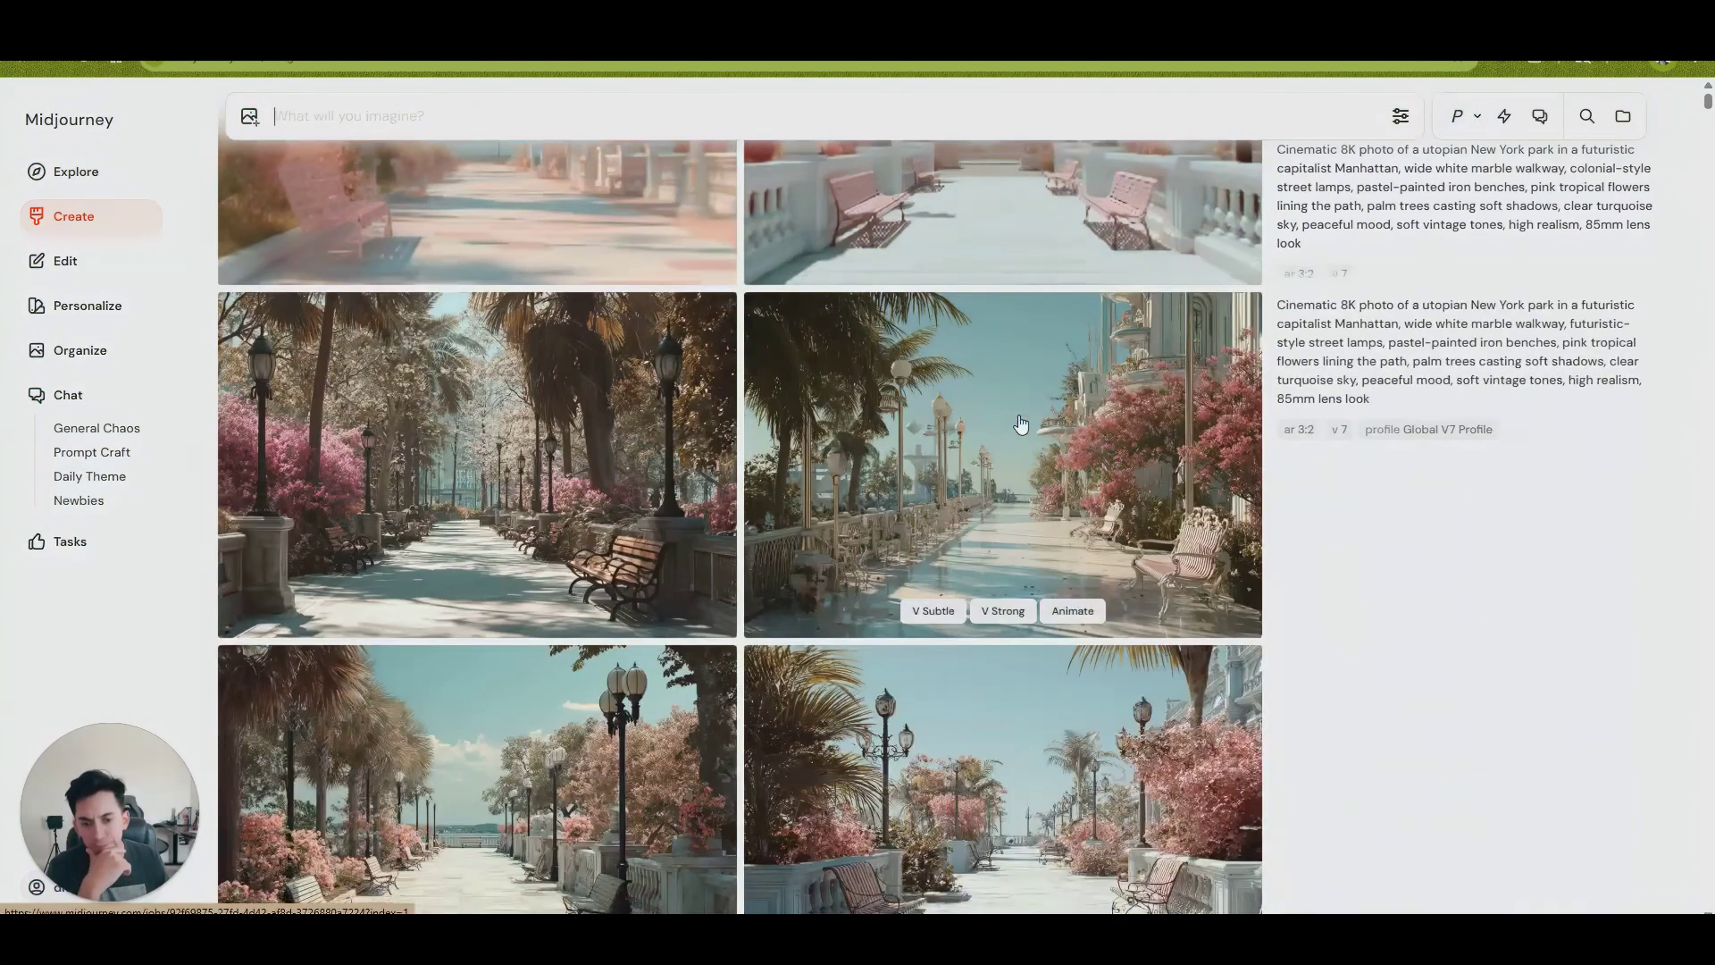
scroll(1021, 424, down, 1)
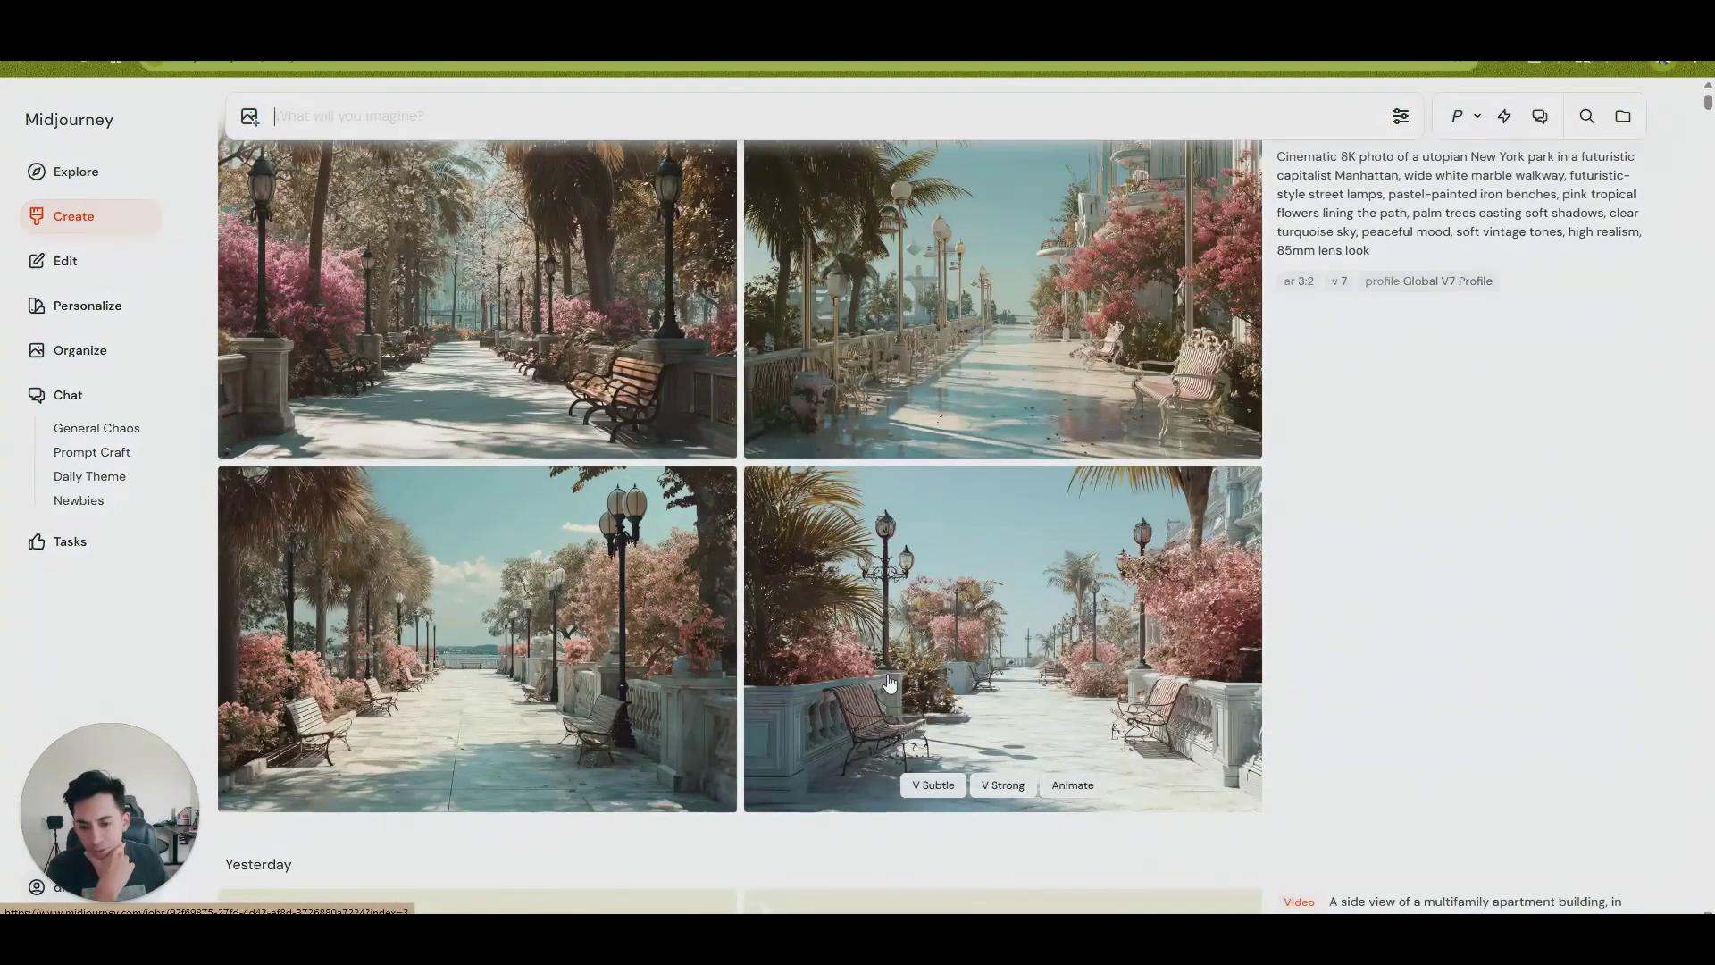
click(889, 682)
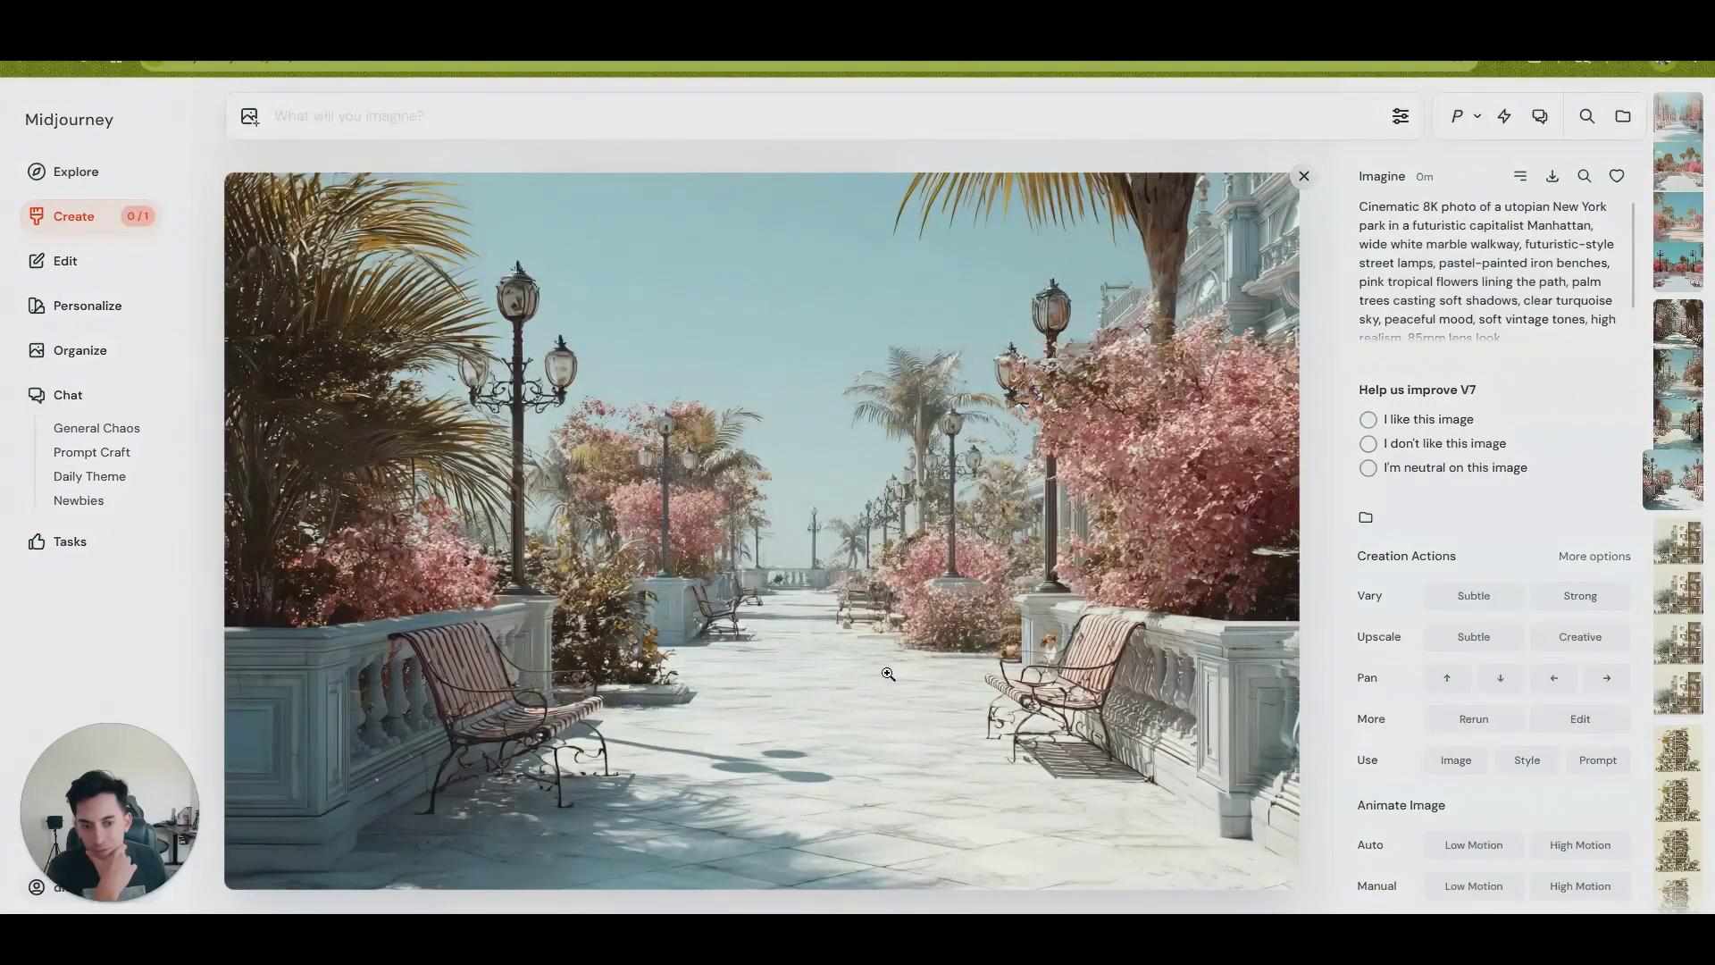
key(Left)
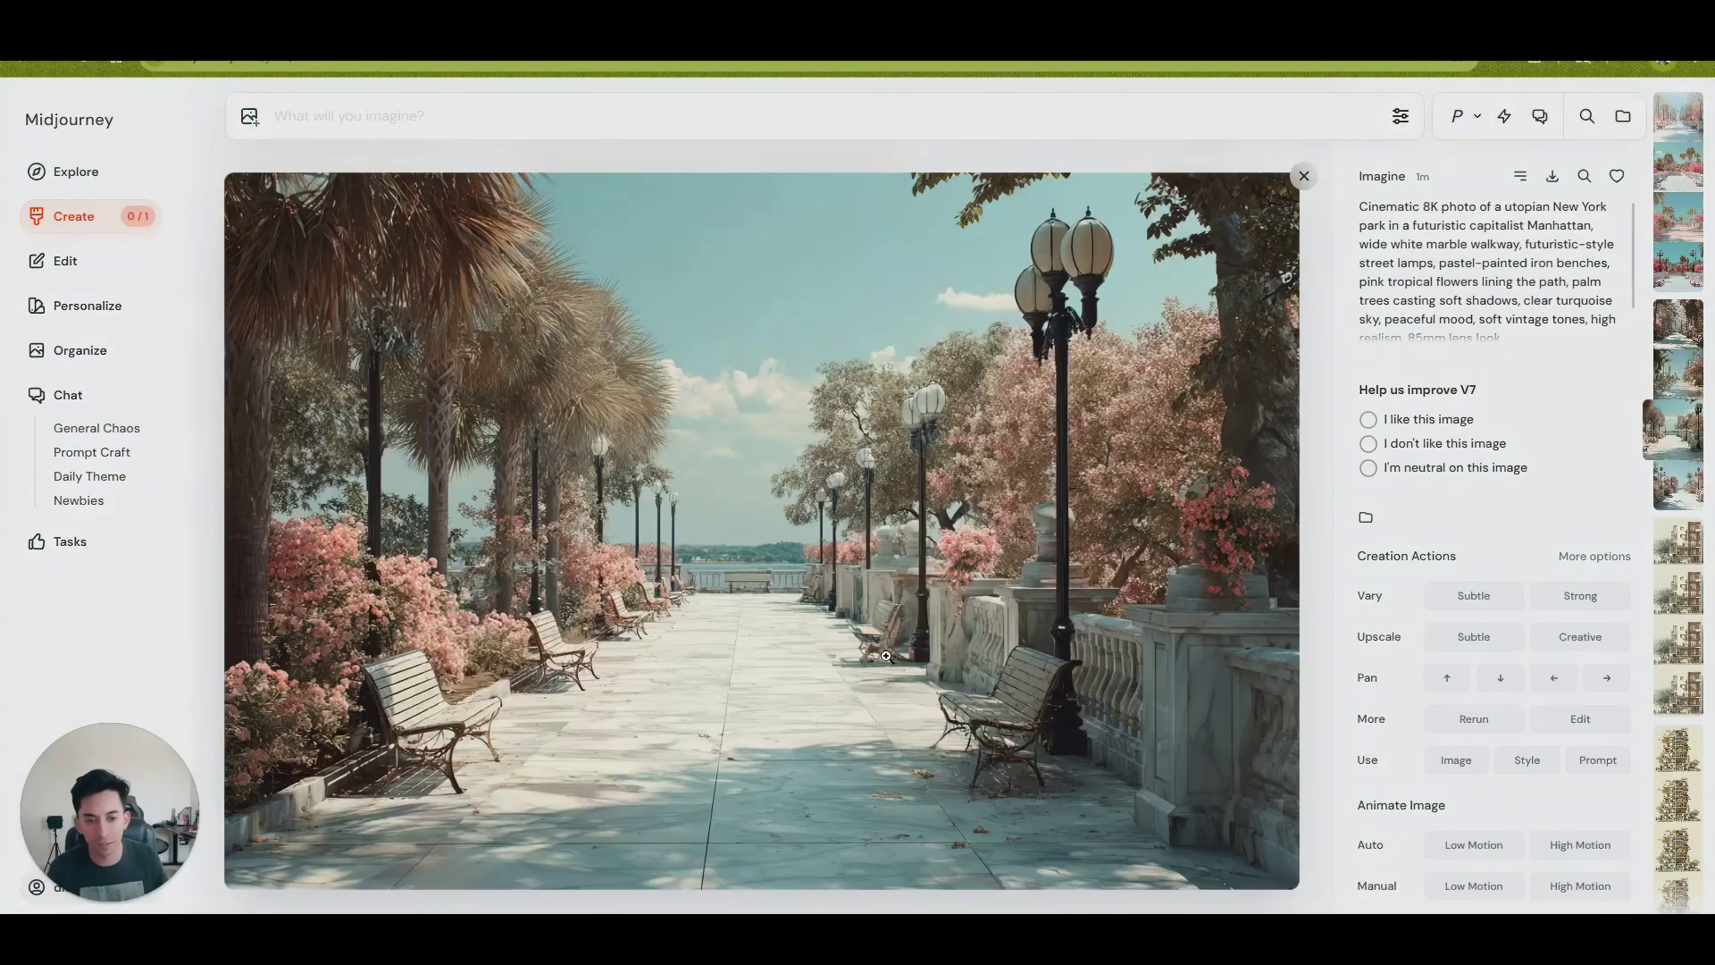
key(Escape)
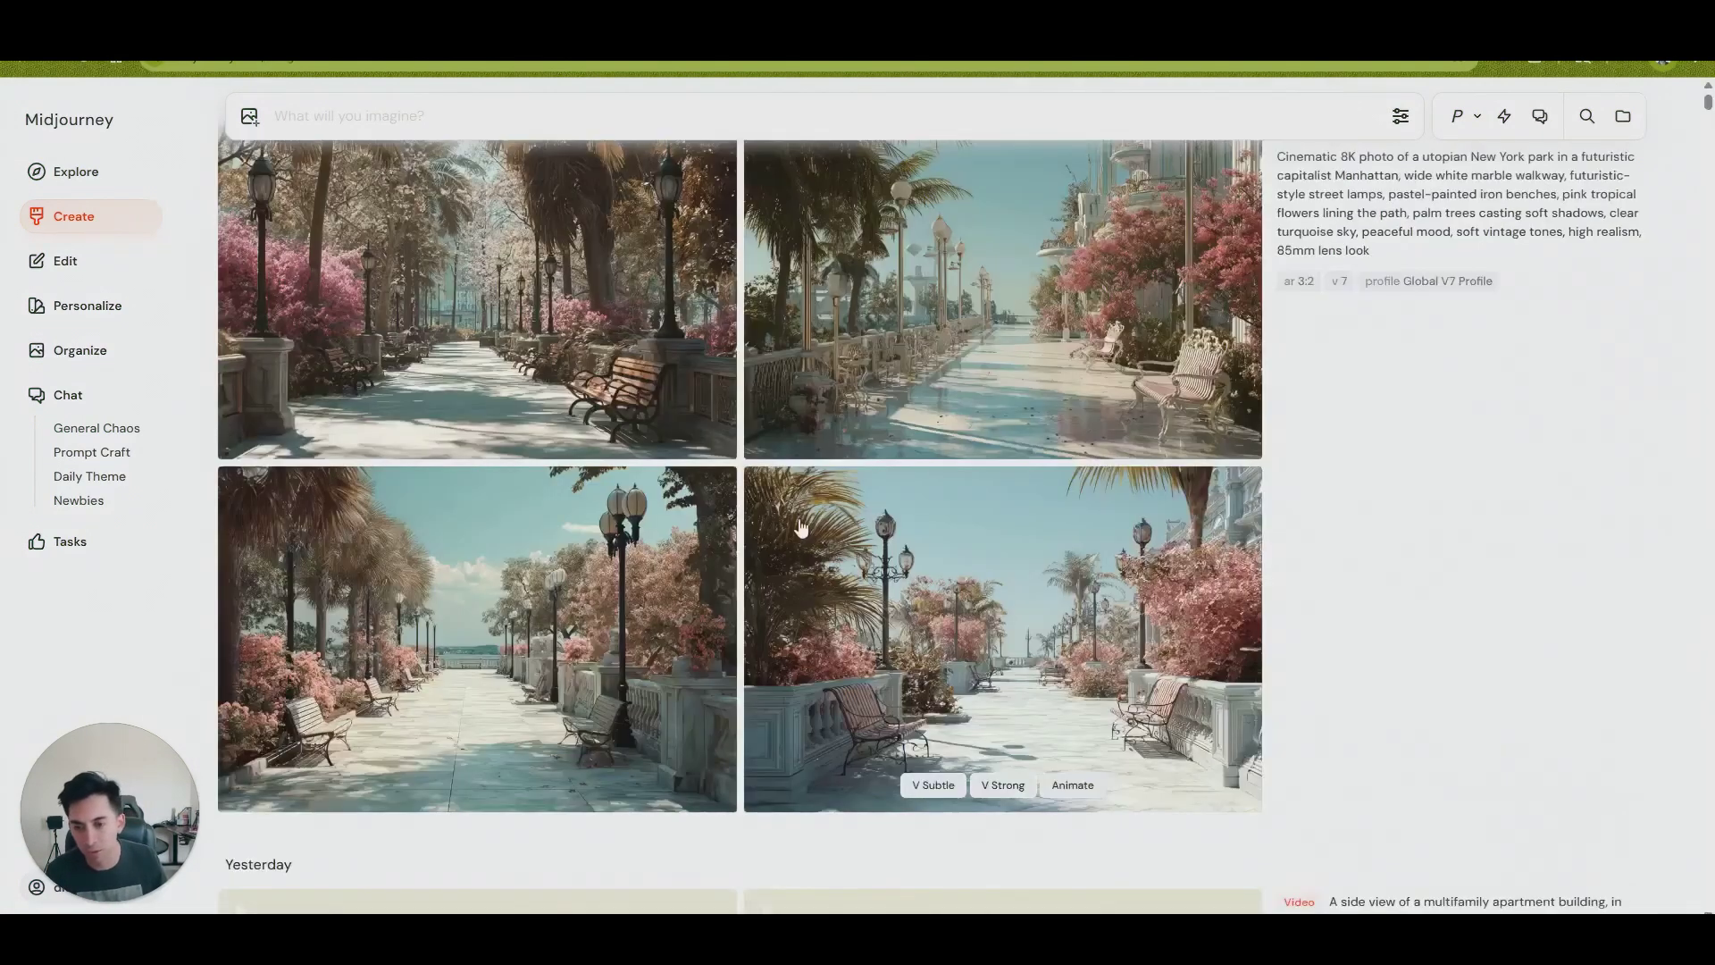
Step: Cycle through the newer park variations in the lightbox, then go to the Explore feed
scroll(786, 518, up, 5)
click(929, 411)
key(Left)
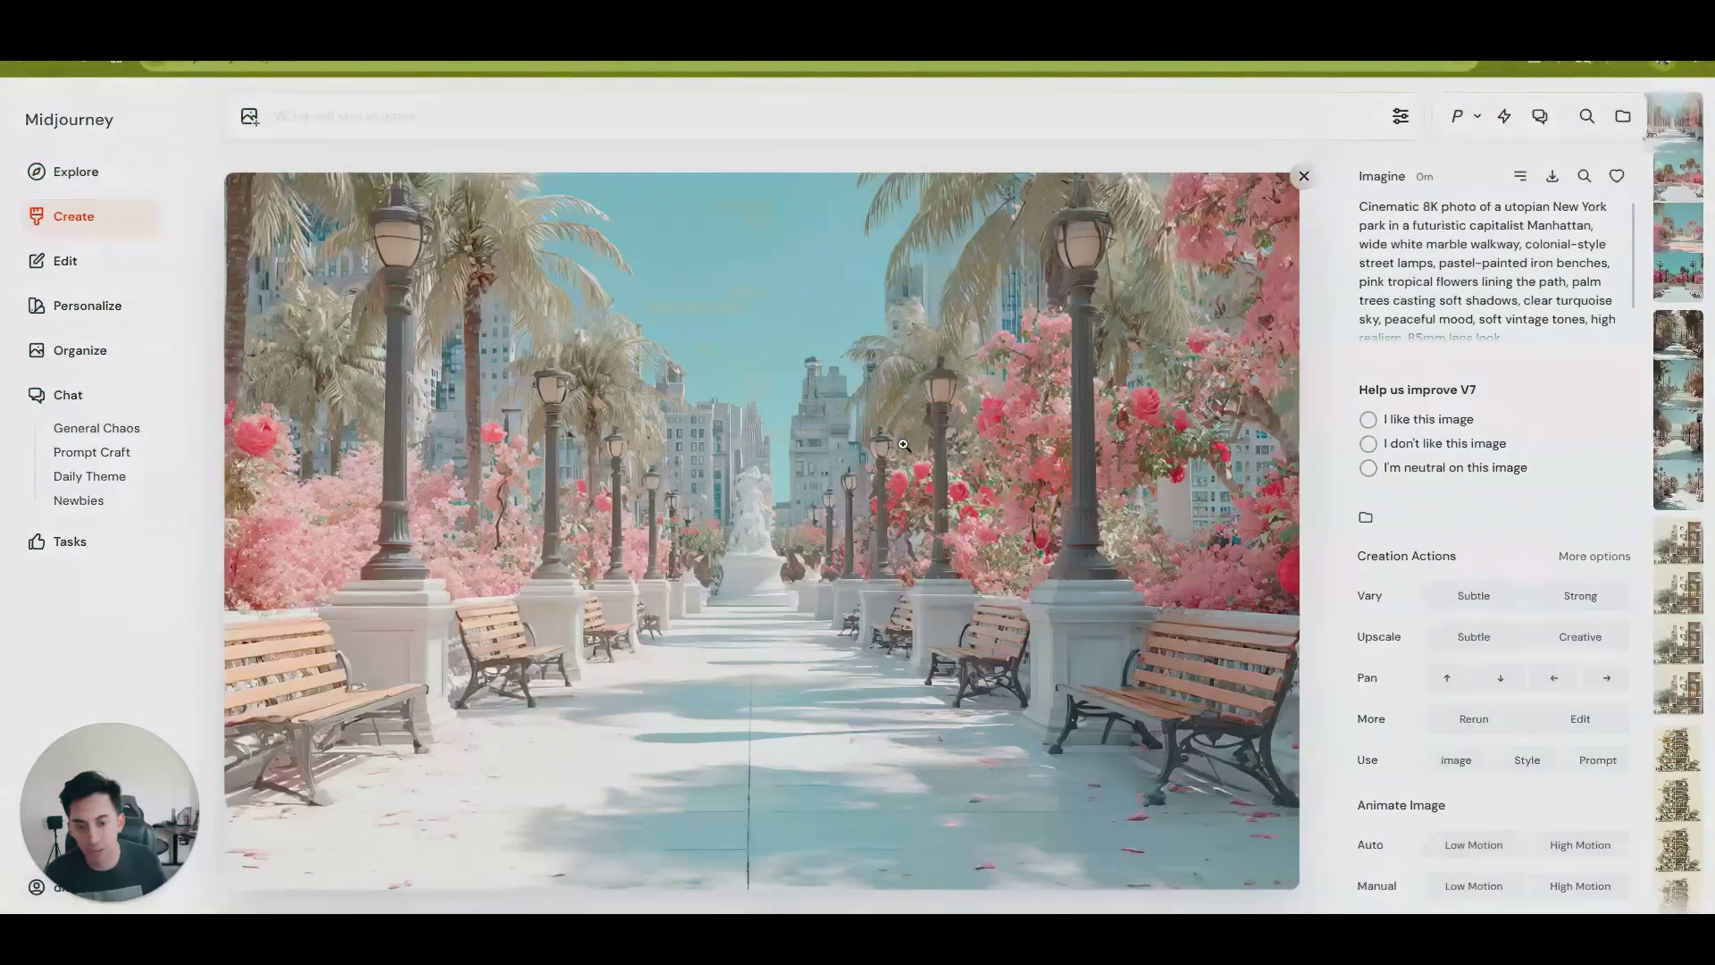
key(Right)
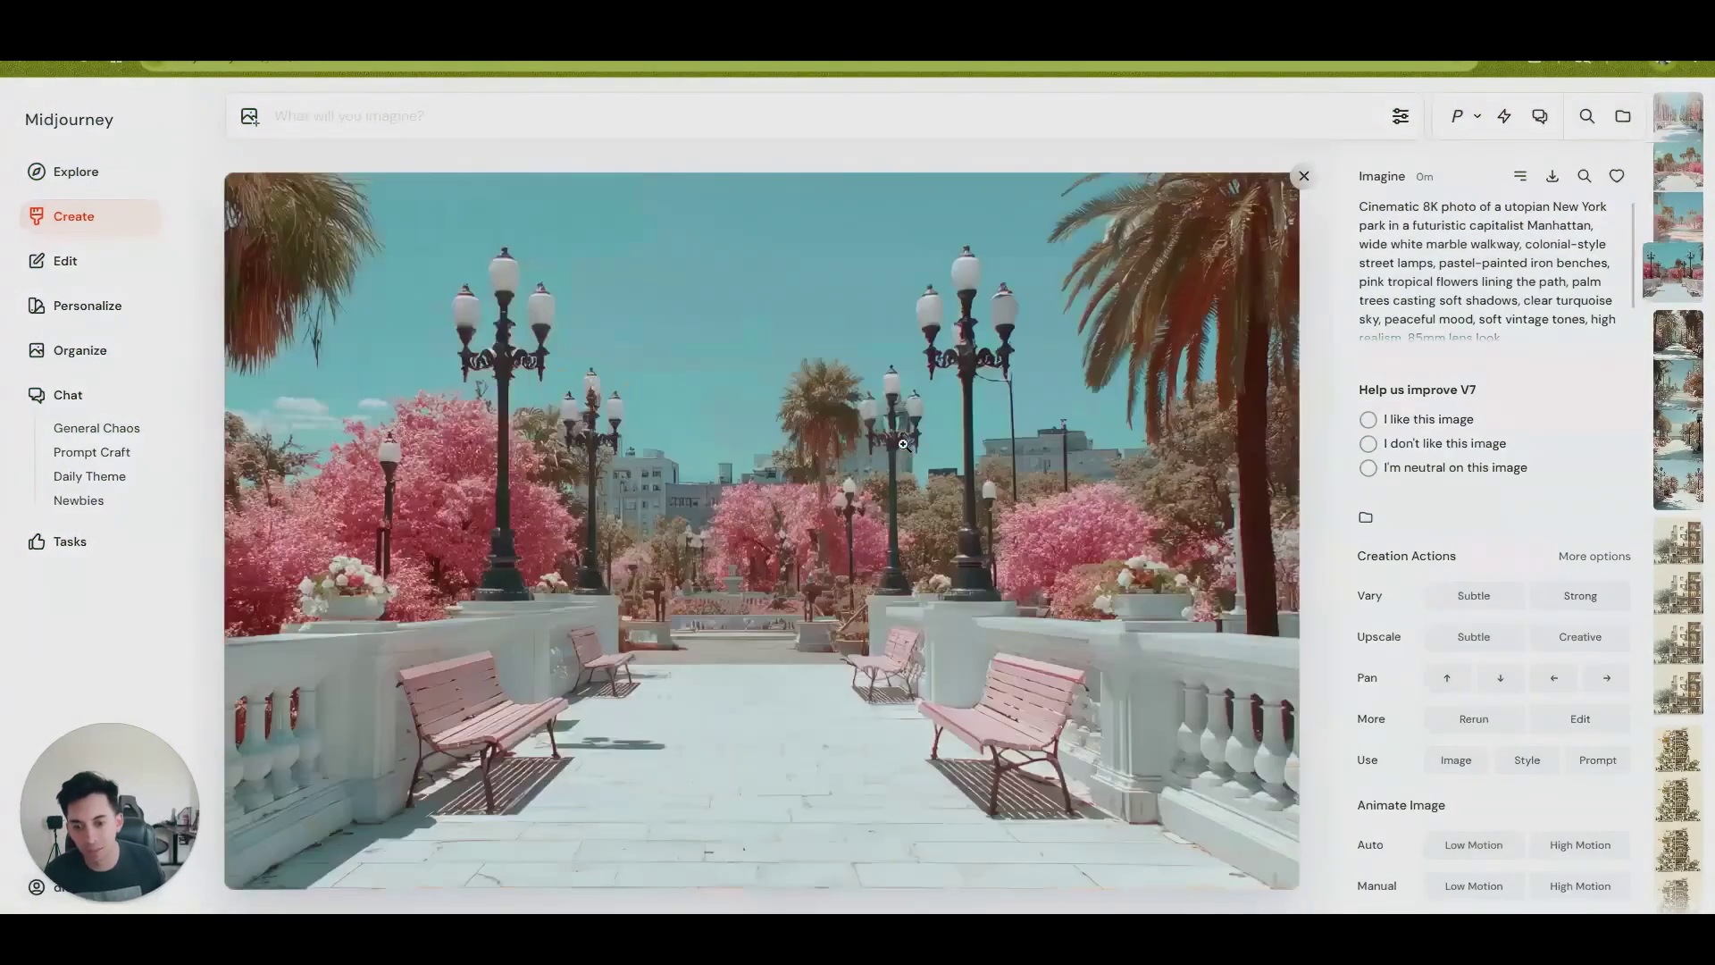
key(Escape)
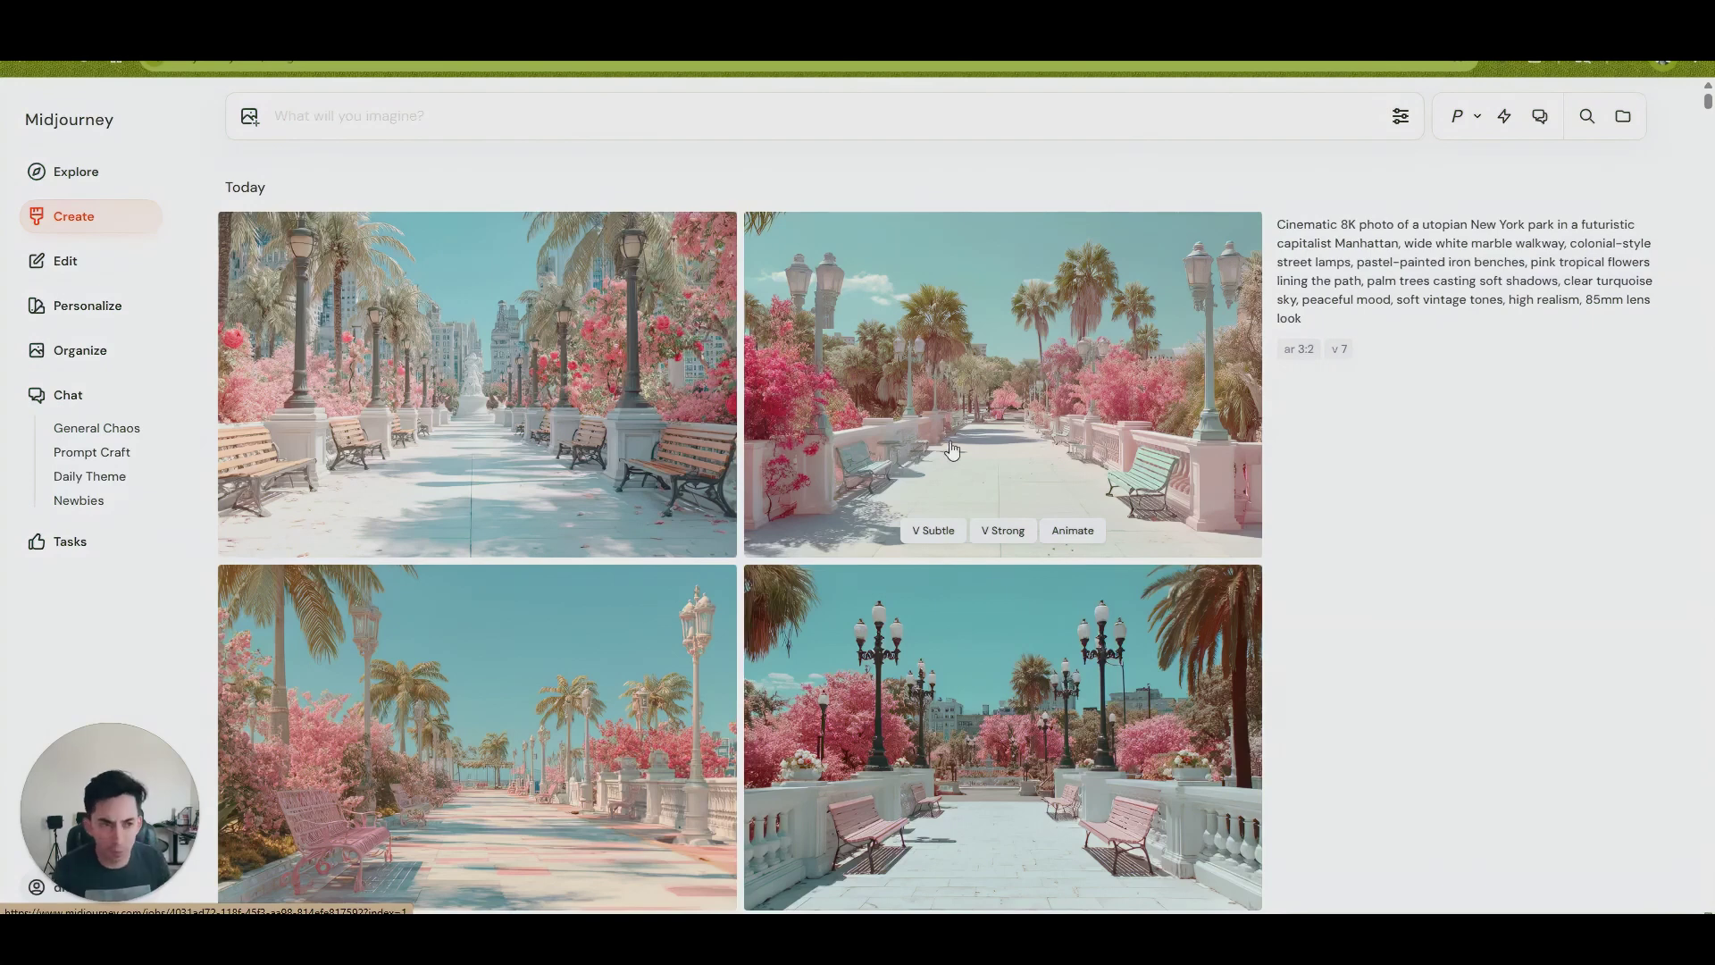
click(98, 174)
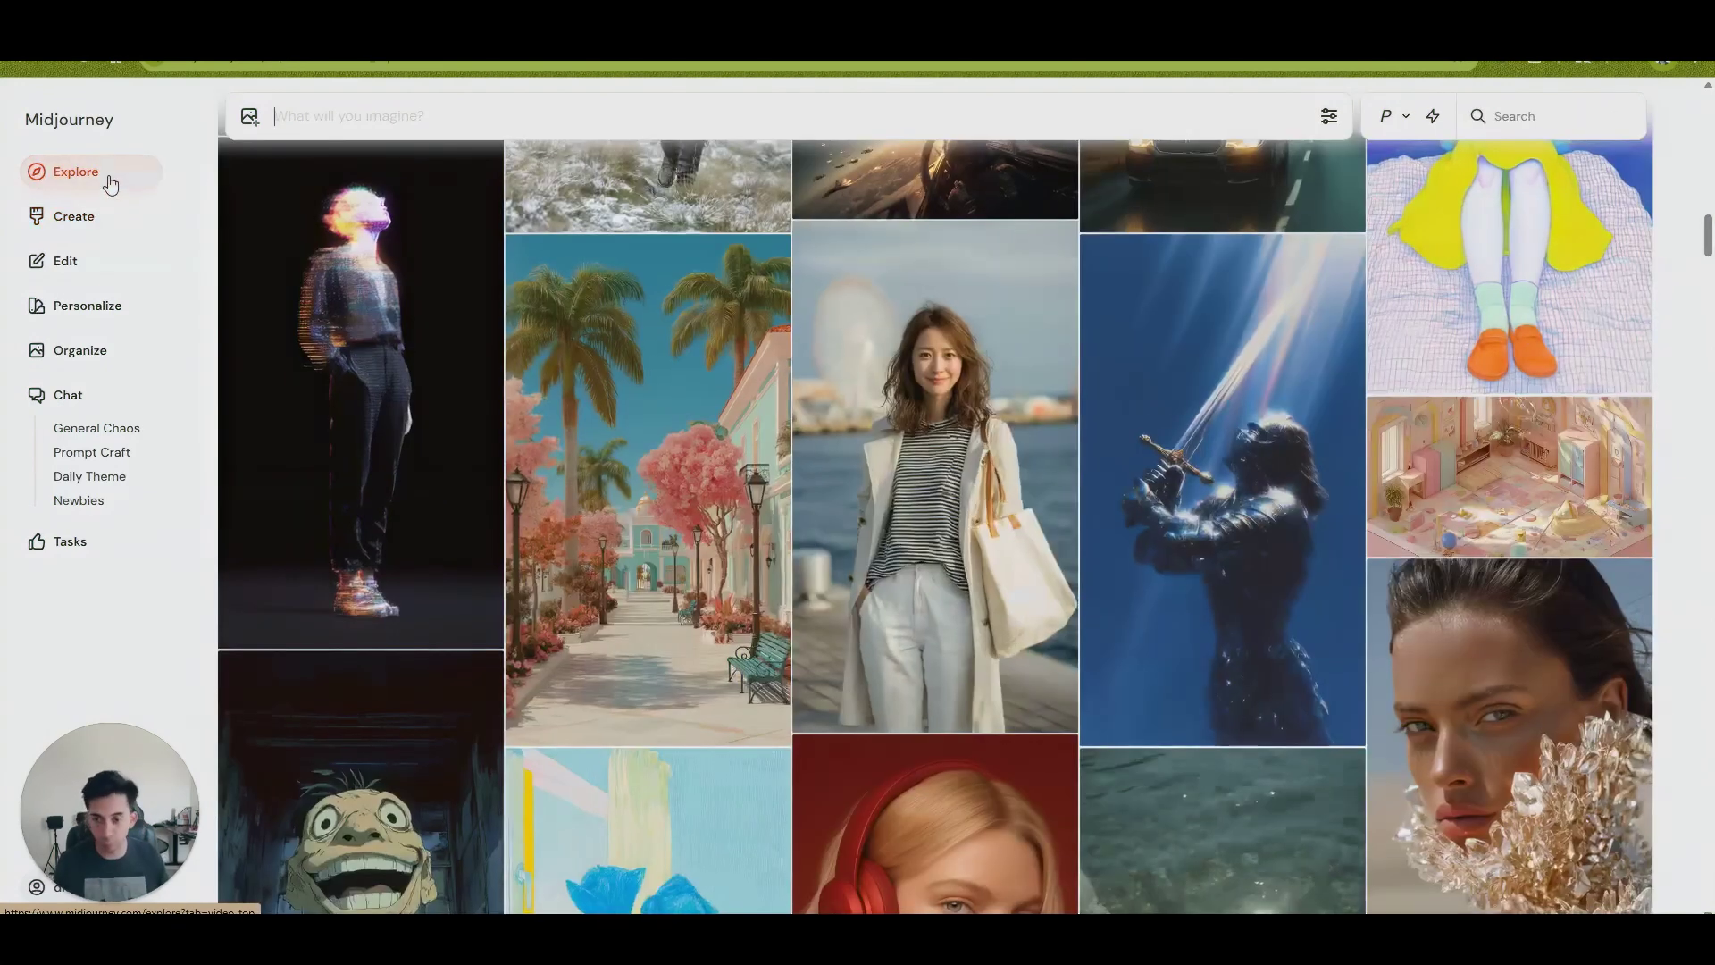
scroll(732, 335, down, 5)
scroll(732, 335, up, 10)
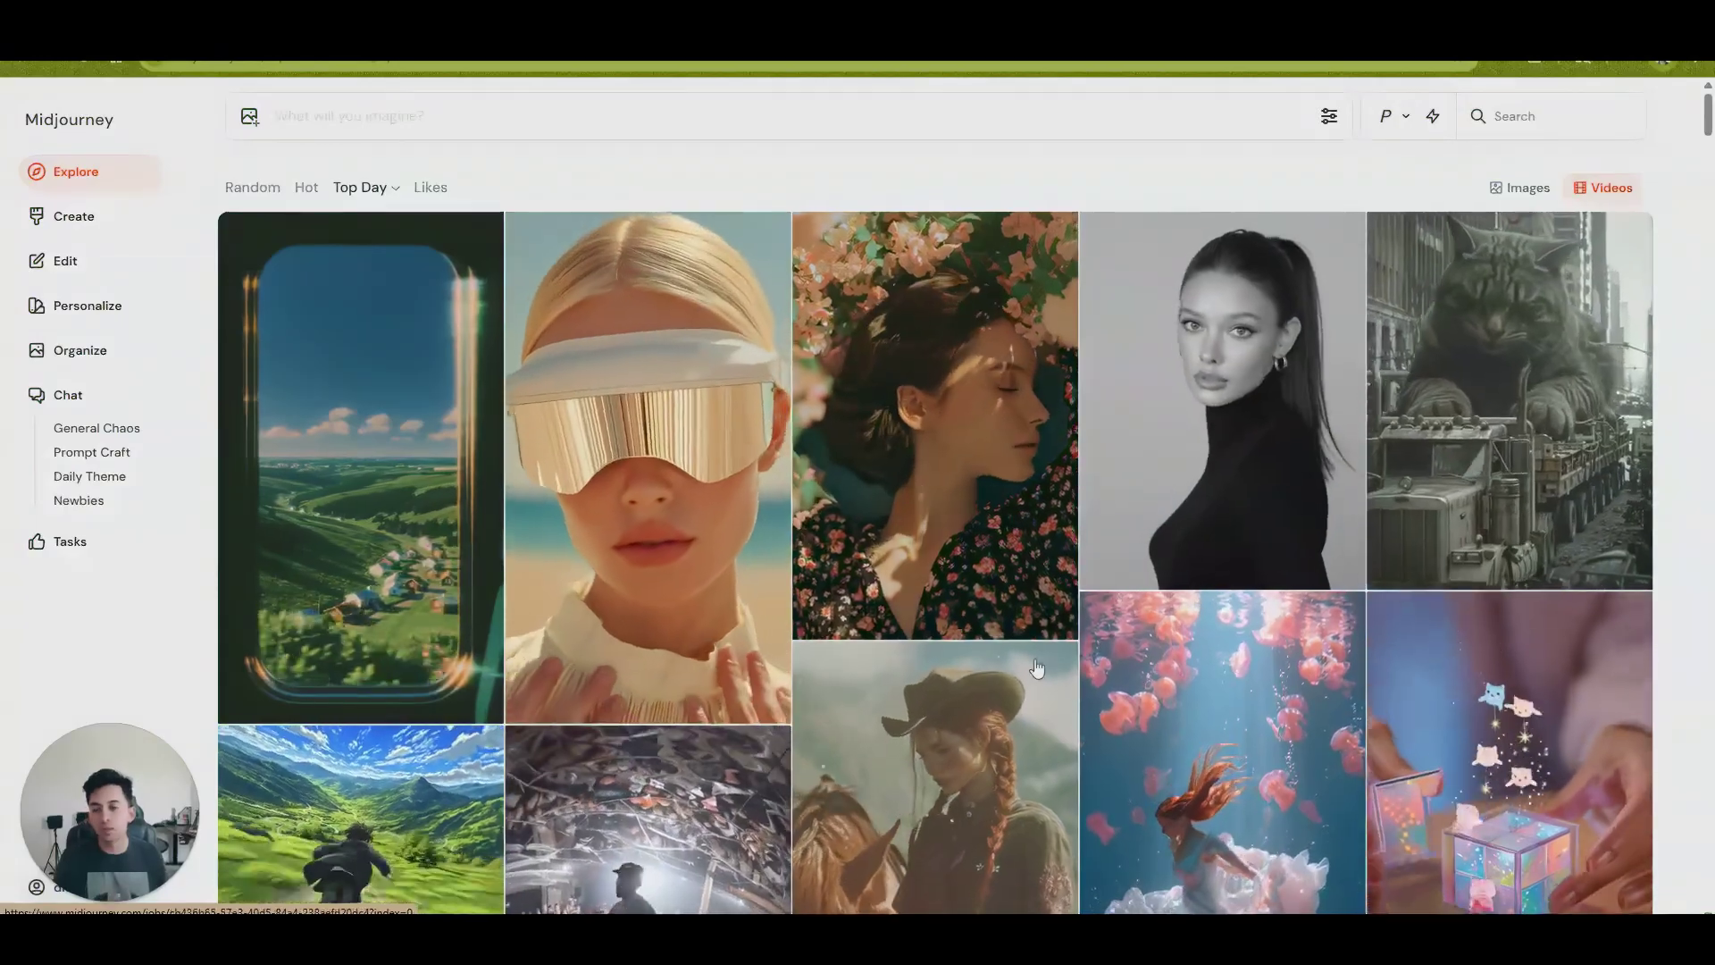
scroll(740, 489, down, 20)
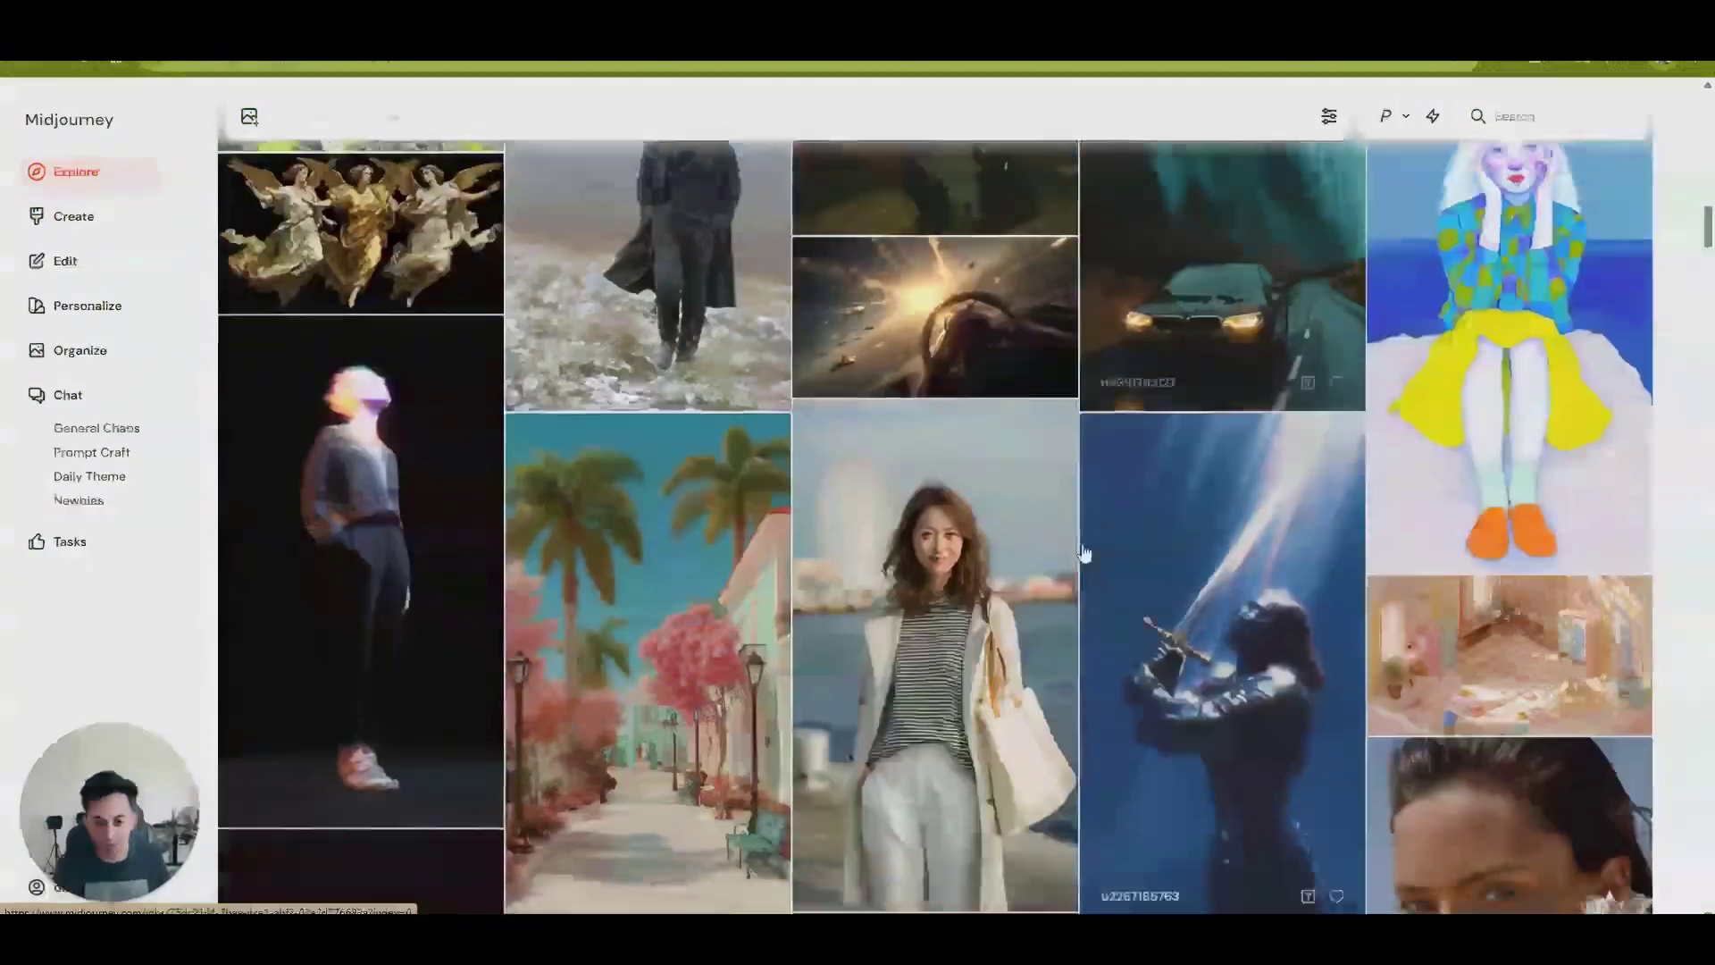
scroll(1071, 578, down, 10)
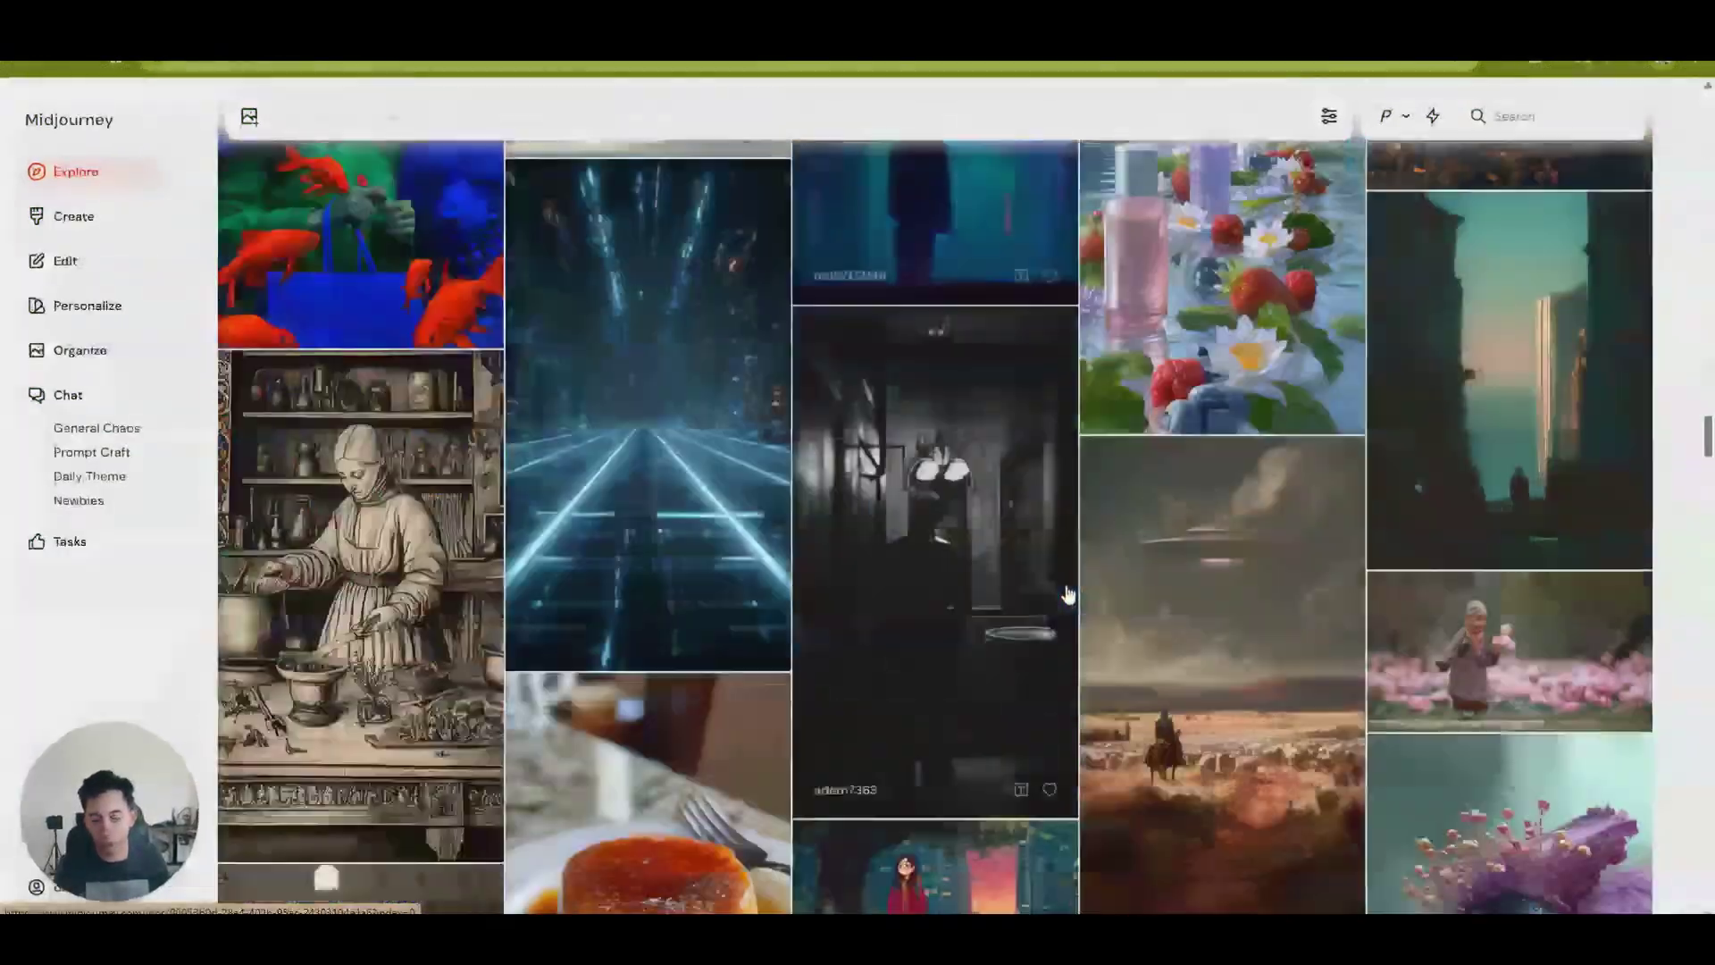
scroll(1076, 597, up, 15)
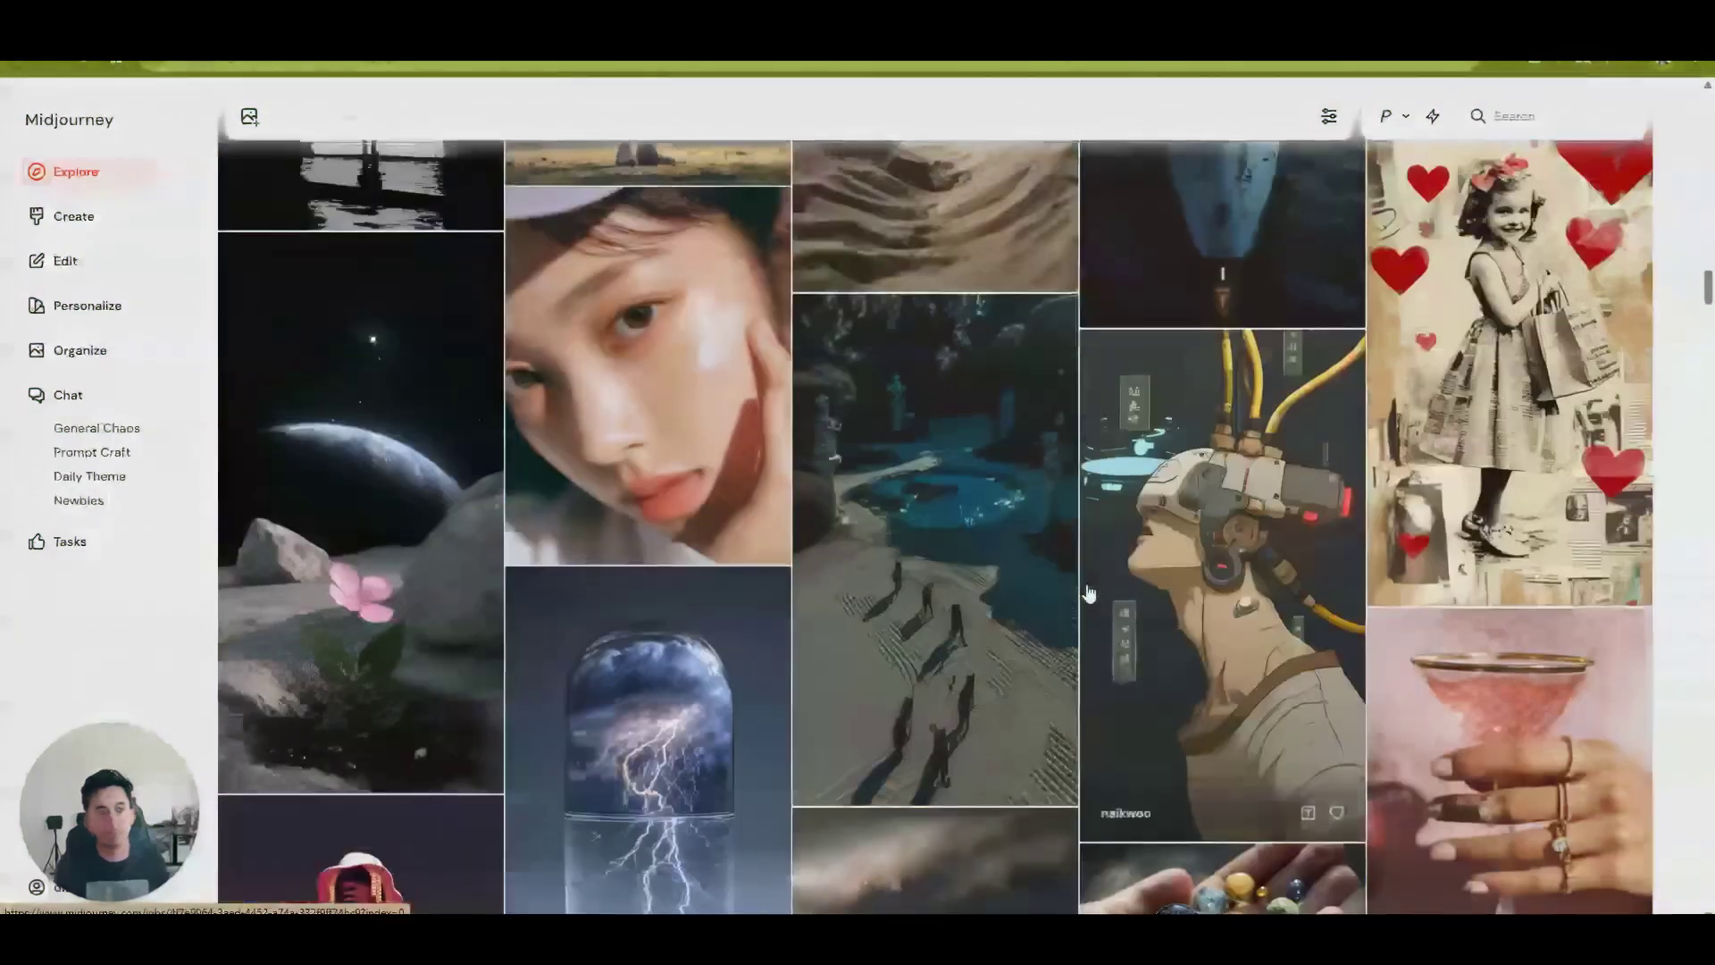
scroll(1567, 398, up, 5)
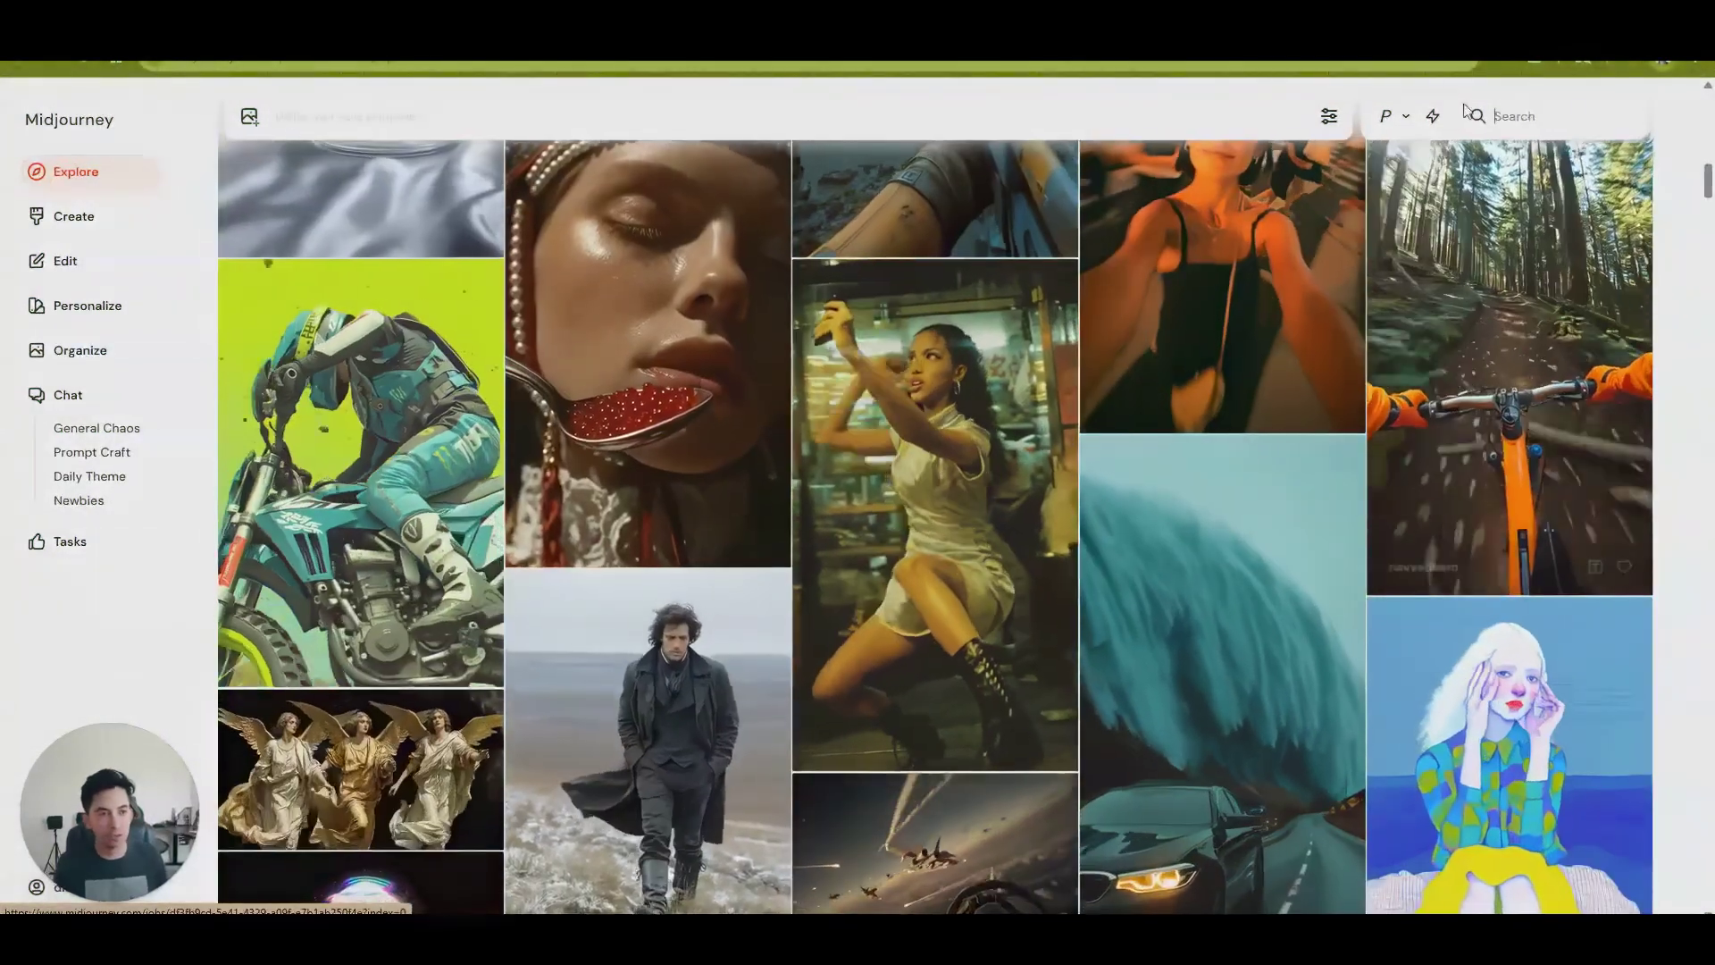
click(1550, 134)
text(archtie)
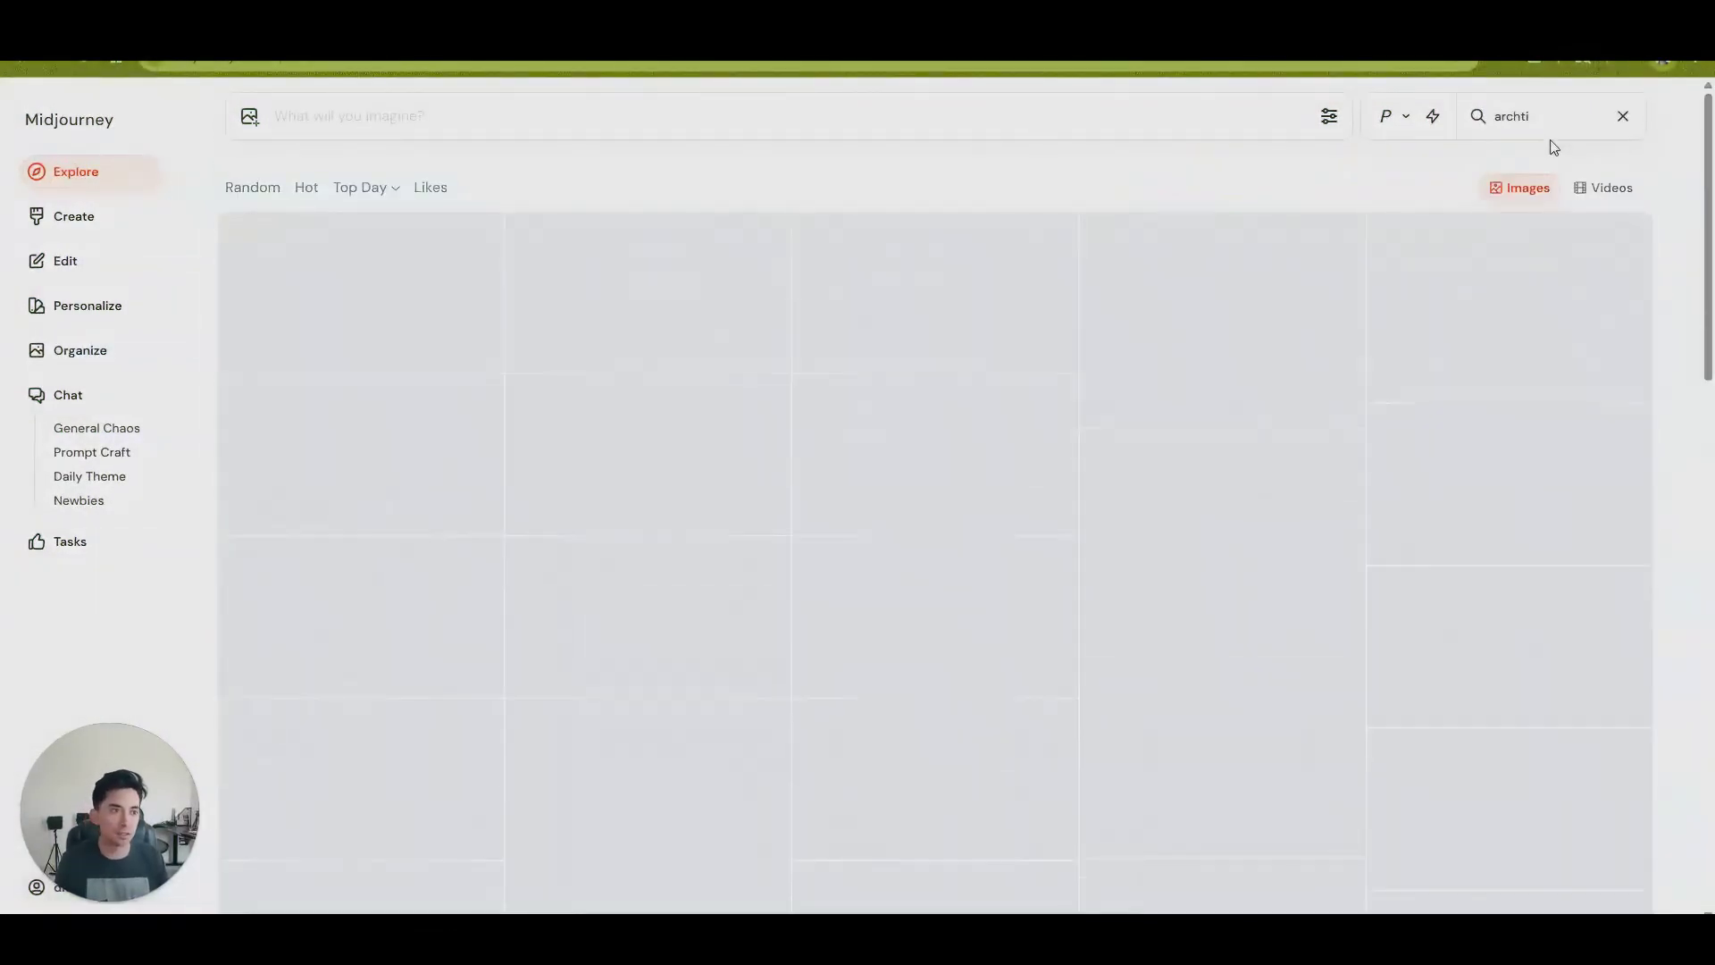
Step: Search Explore for architecture, then design, then building images
key(BackSpace)
key(BackSpace)
text(itecture)
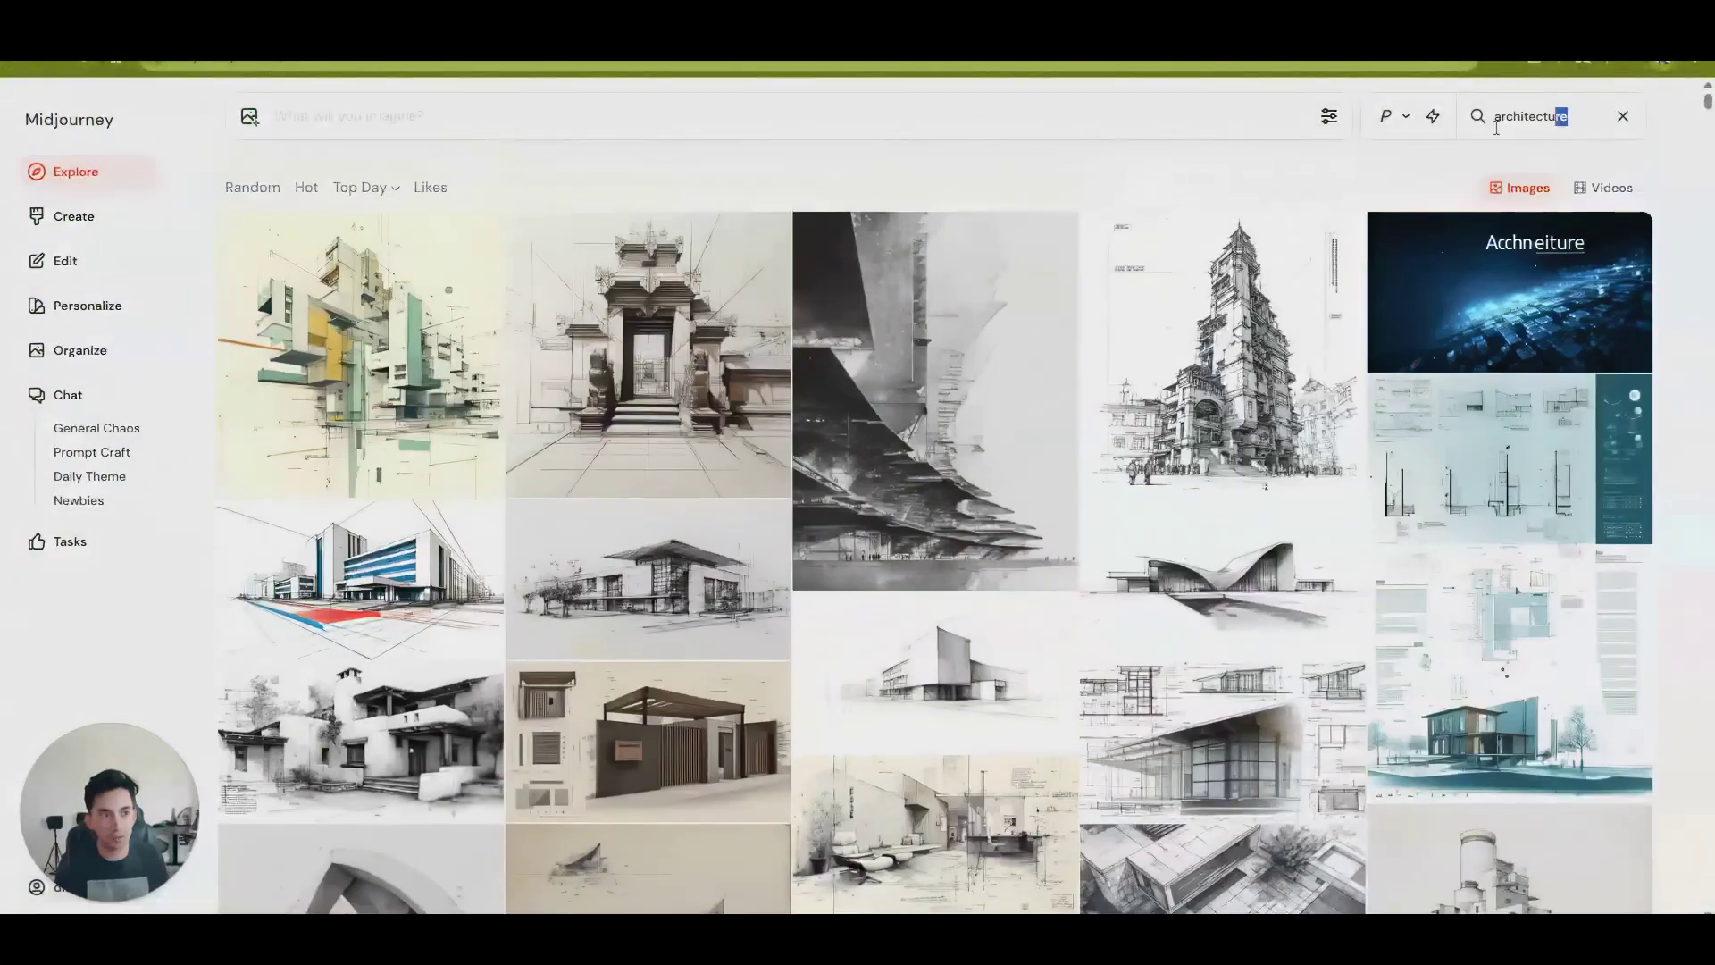
drag(1496, 127, 1267, 152)
text(d)
text(esitg)
key(BackSpace)
key(BackSpace)
text(gn)
key(ctrl+a)
text(buildi)
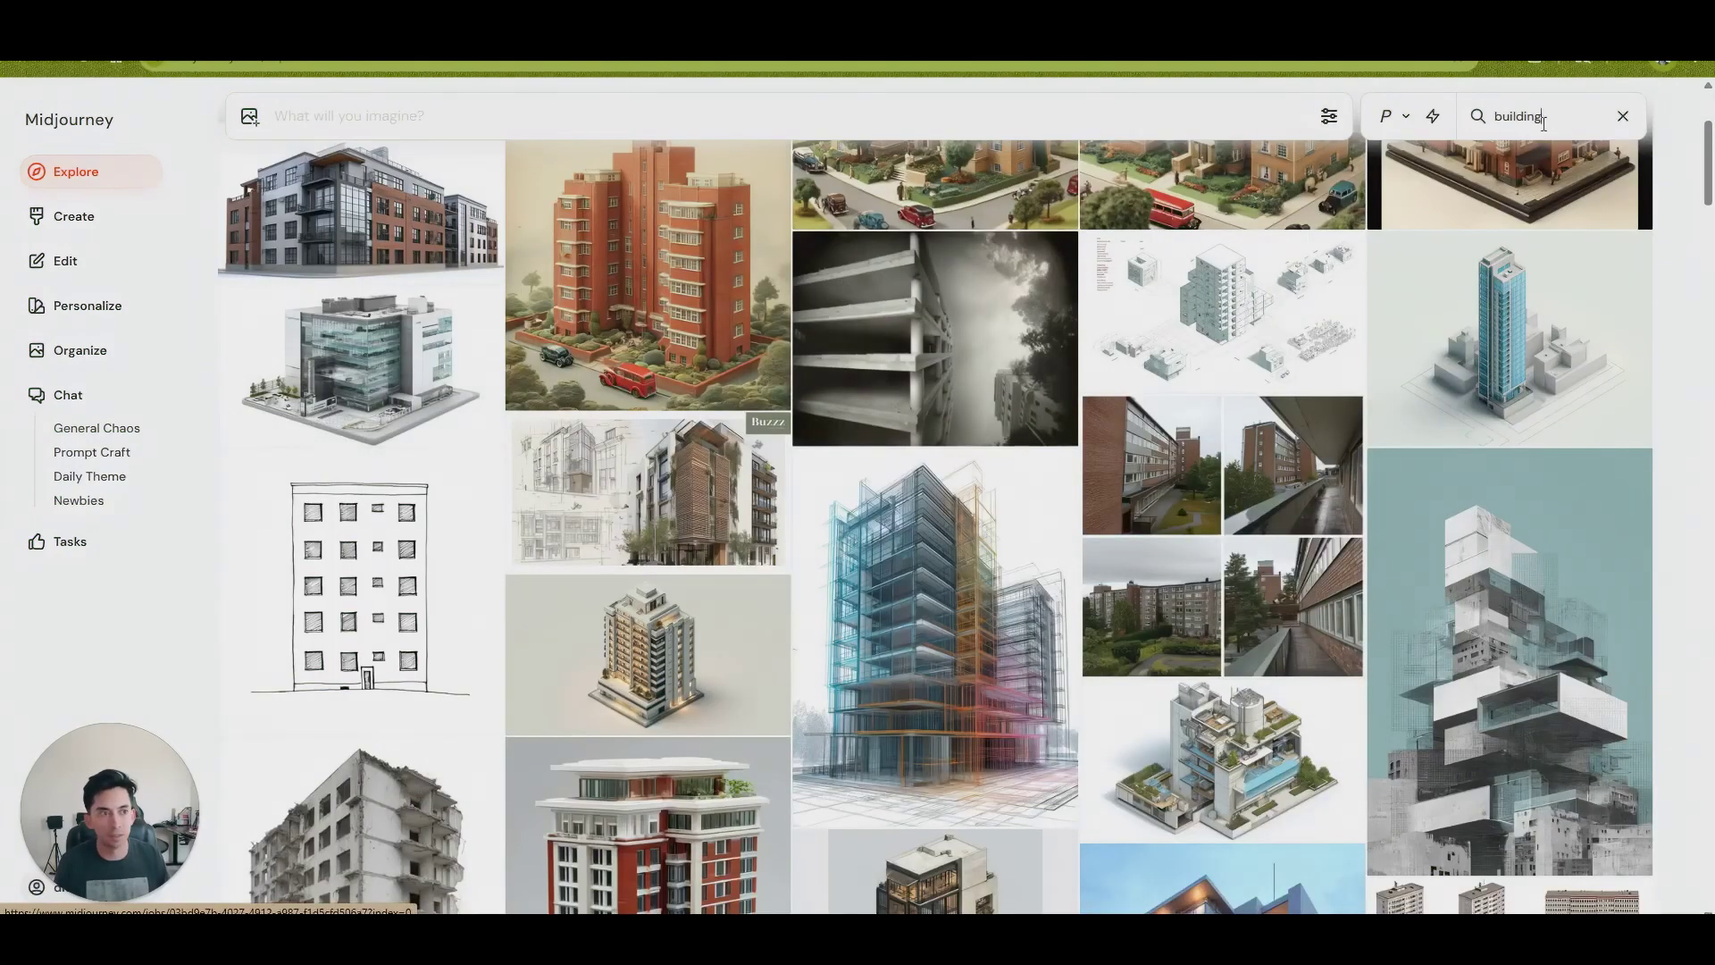
text(interior design)
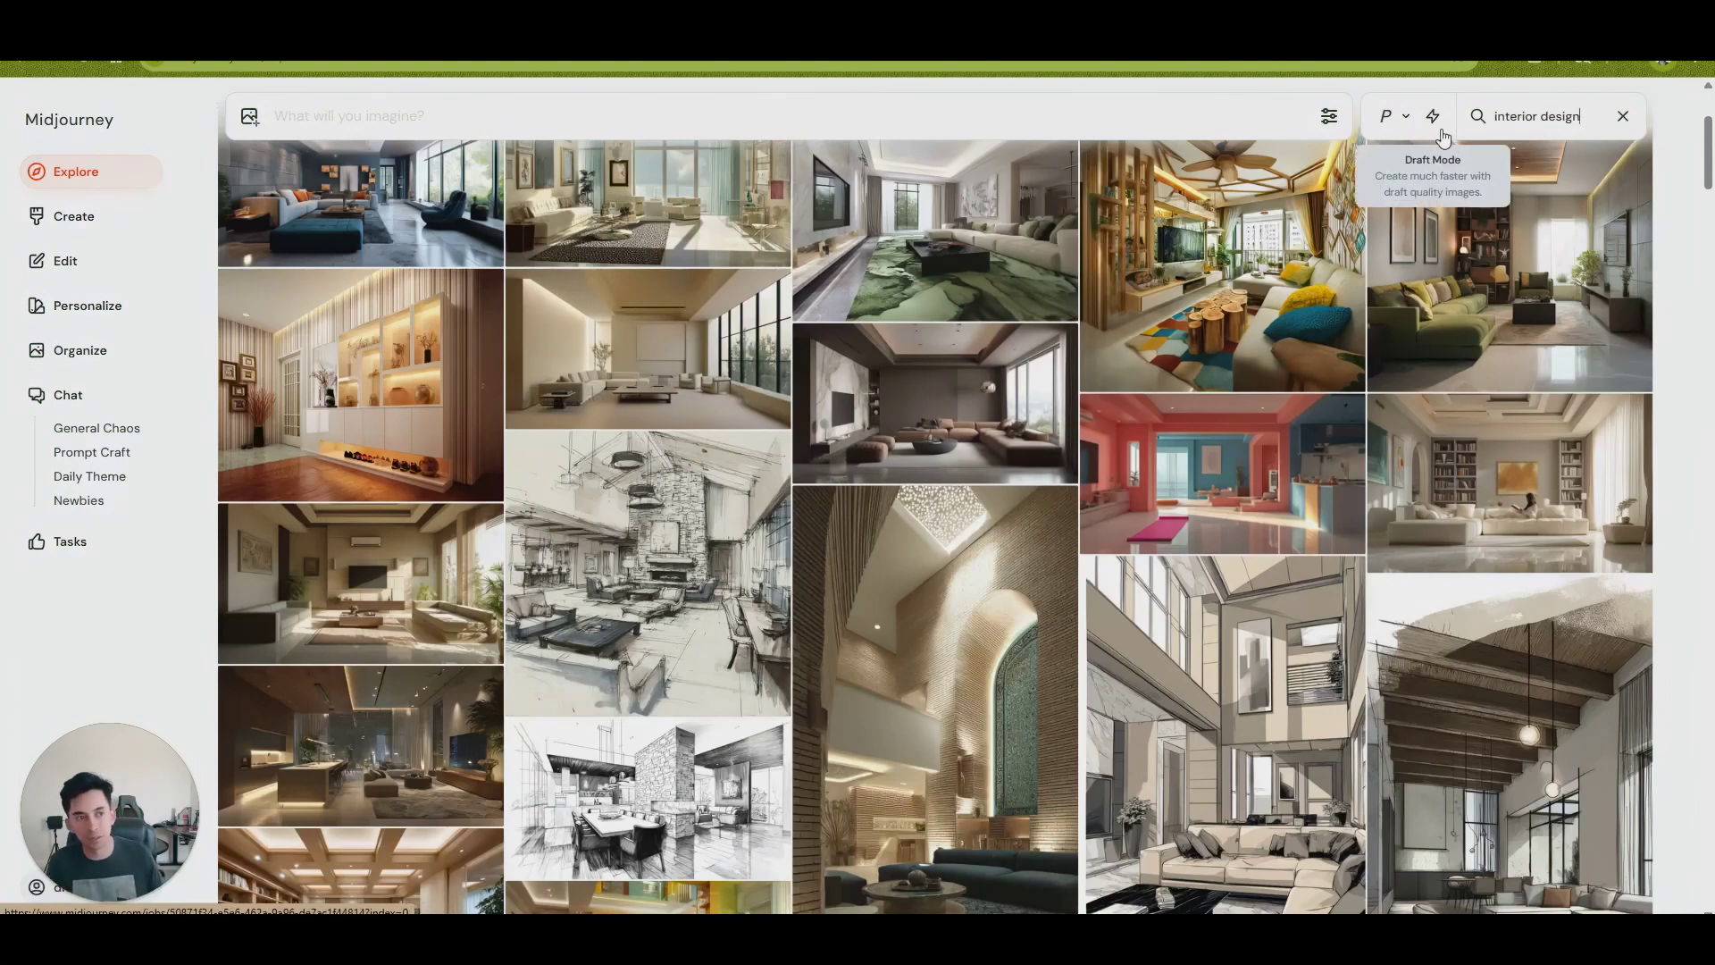
Step: Search for living room and then patio images, then view pages 2 and 3 of the references PDF
scroll(994, 527, down, 10)
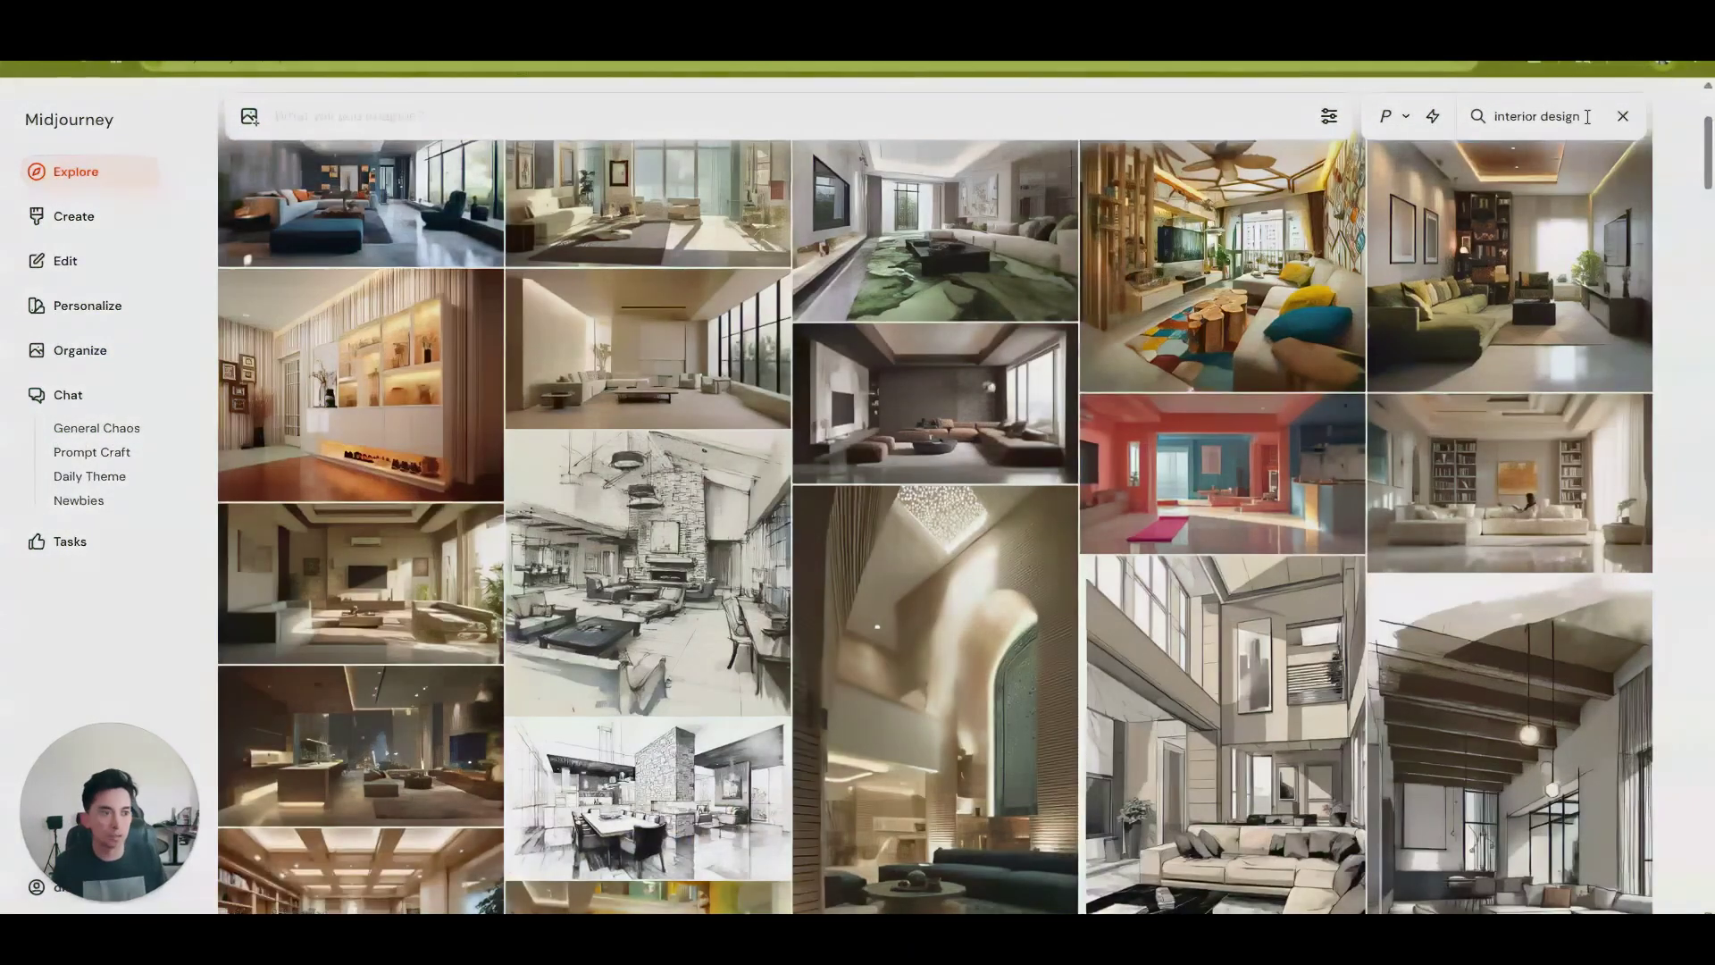
drag(1587, 117, 1458, 121)
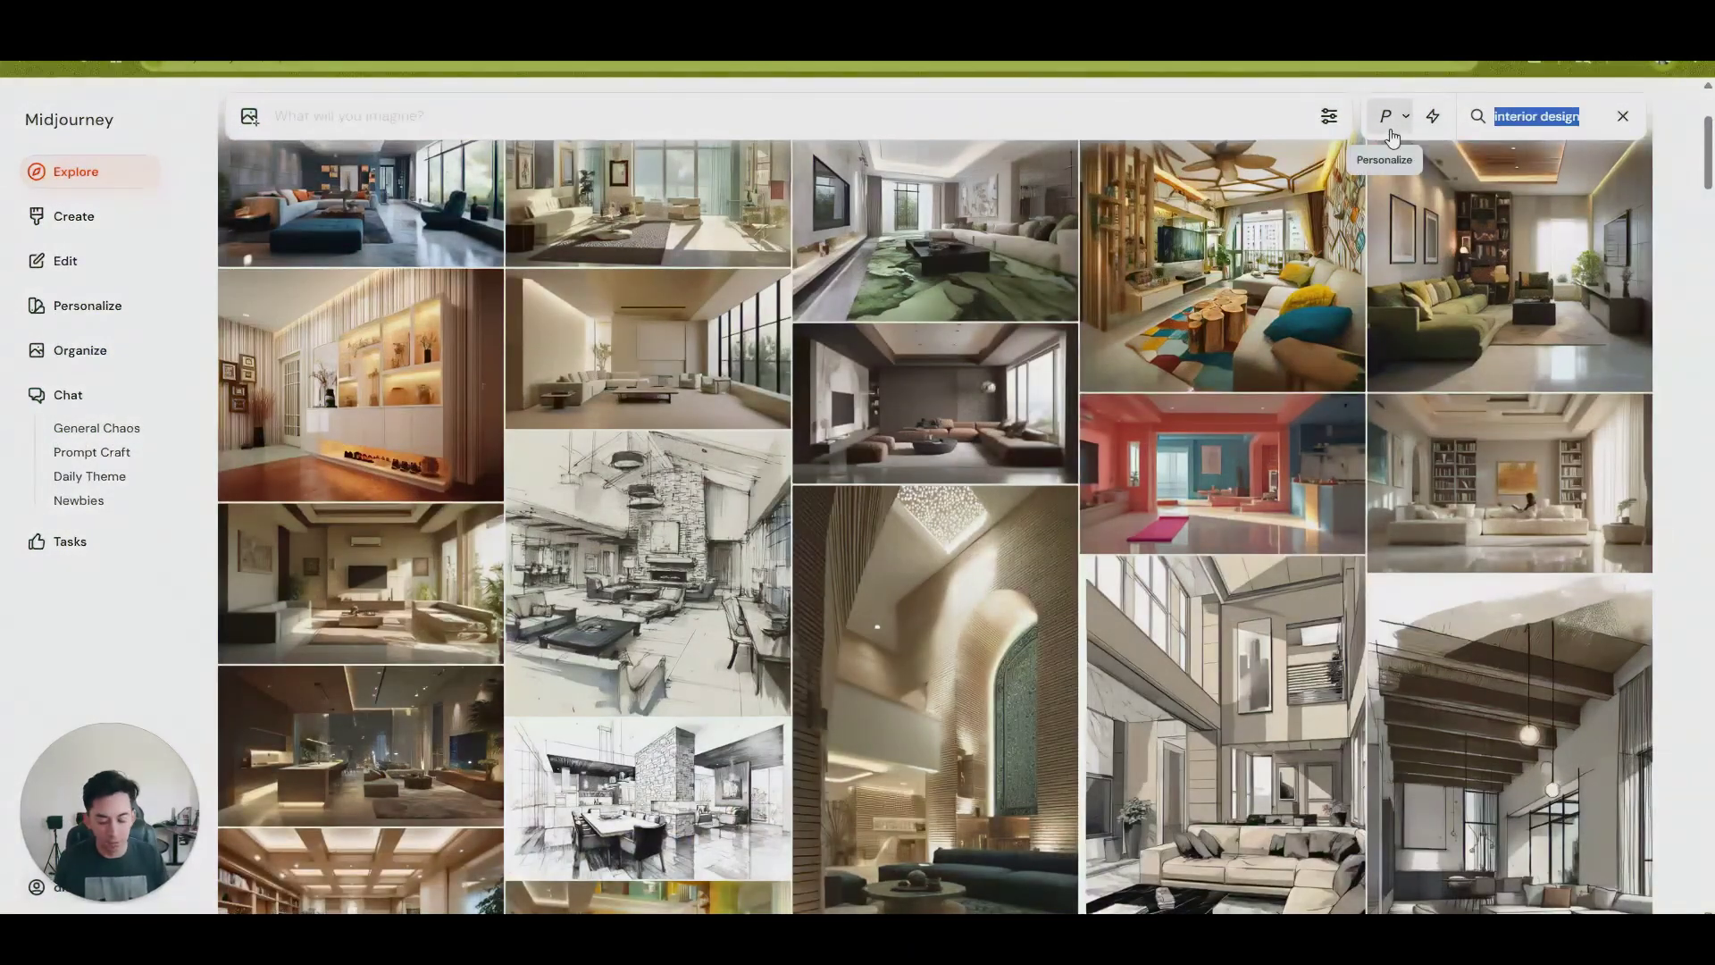
text(living room)
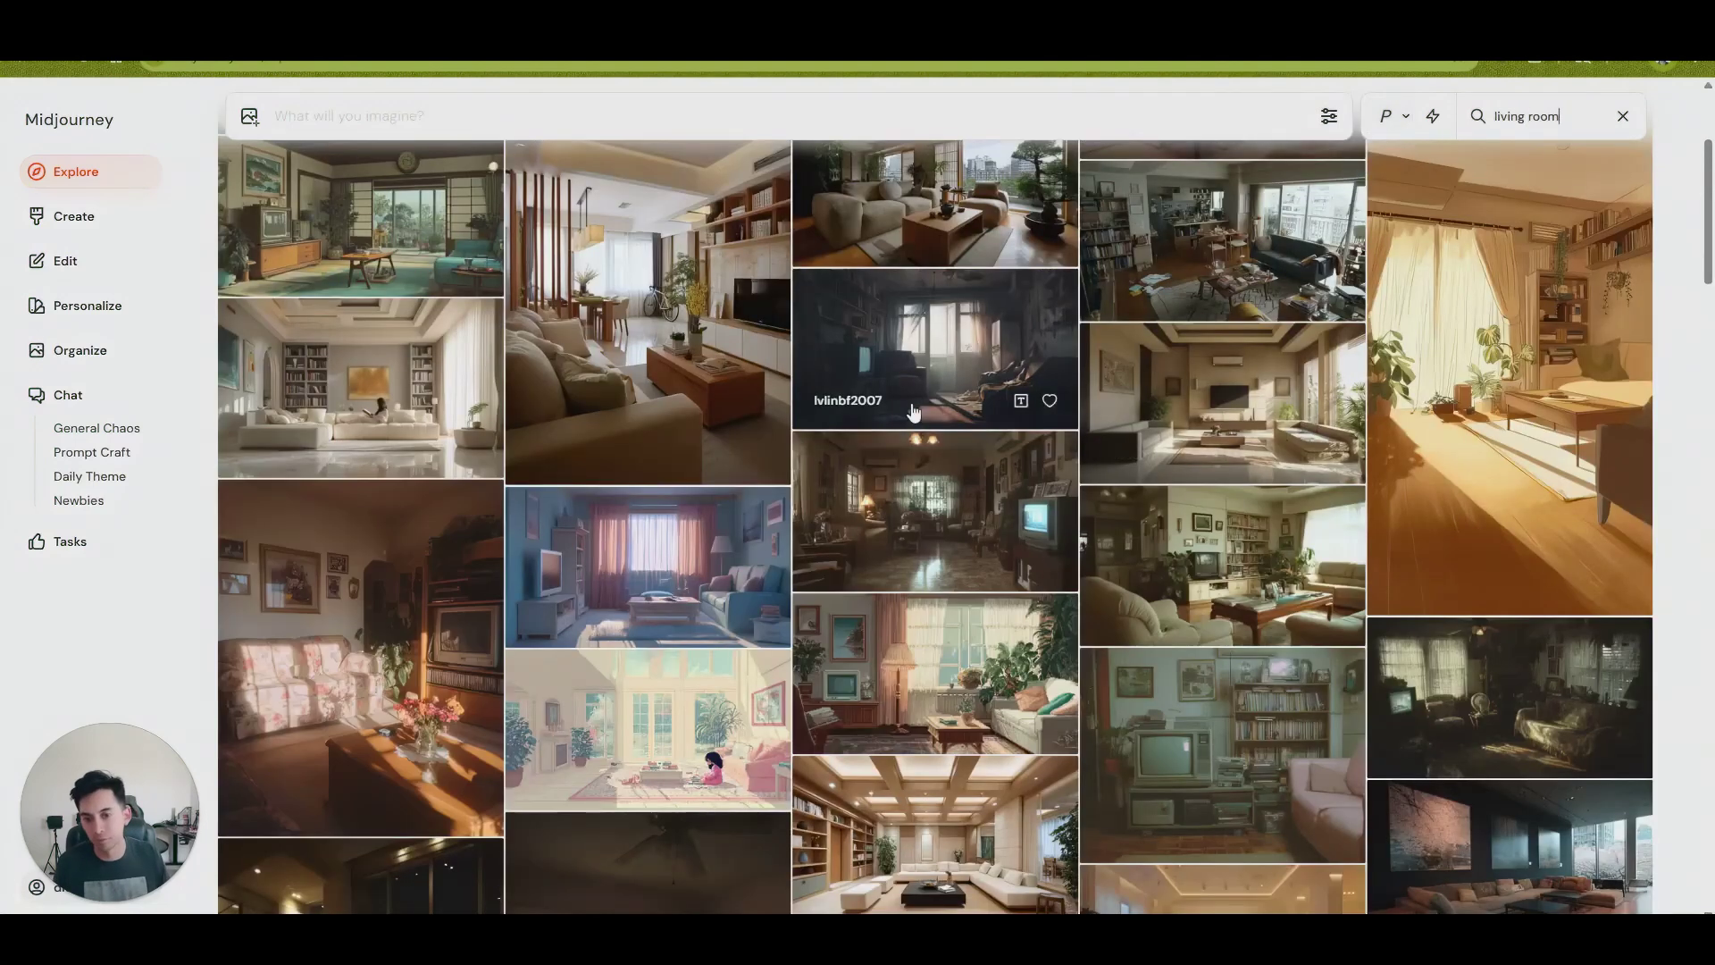
scroll(936, 638, down, 4)
scroll(936, 638, up, 4)
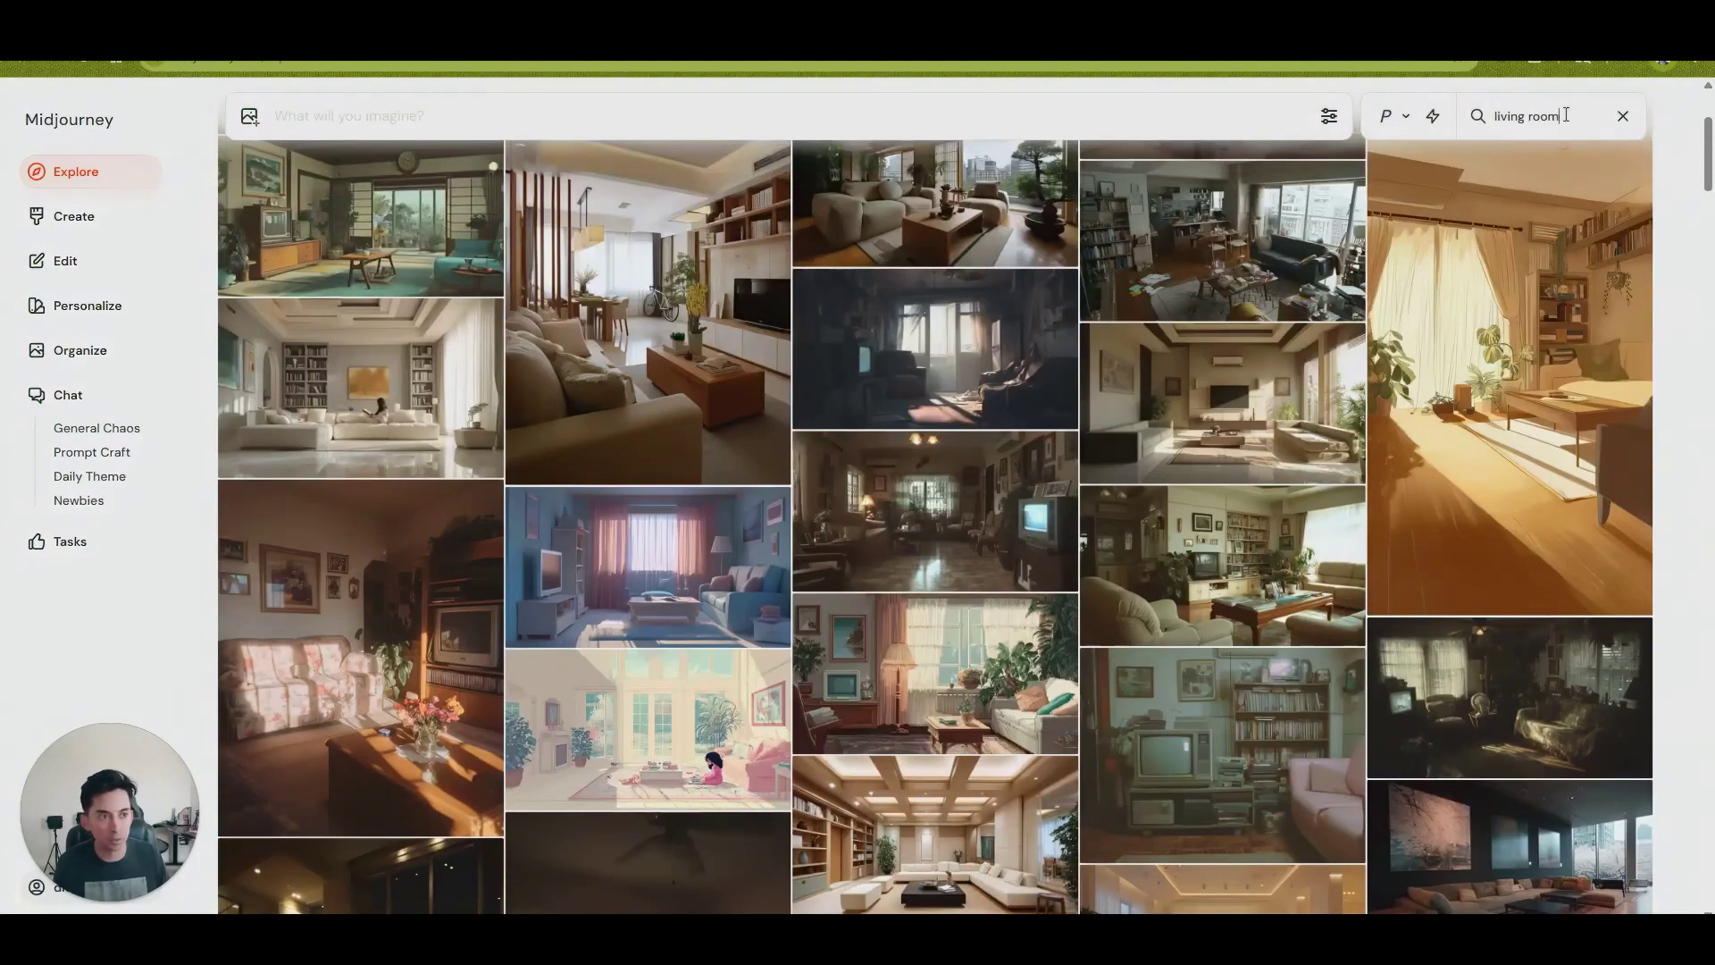
text(patio)
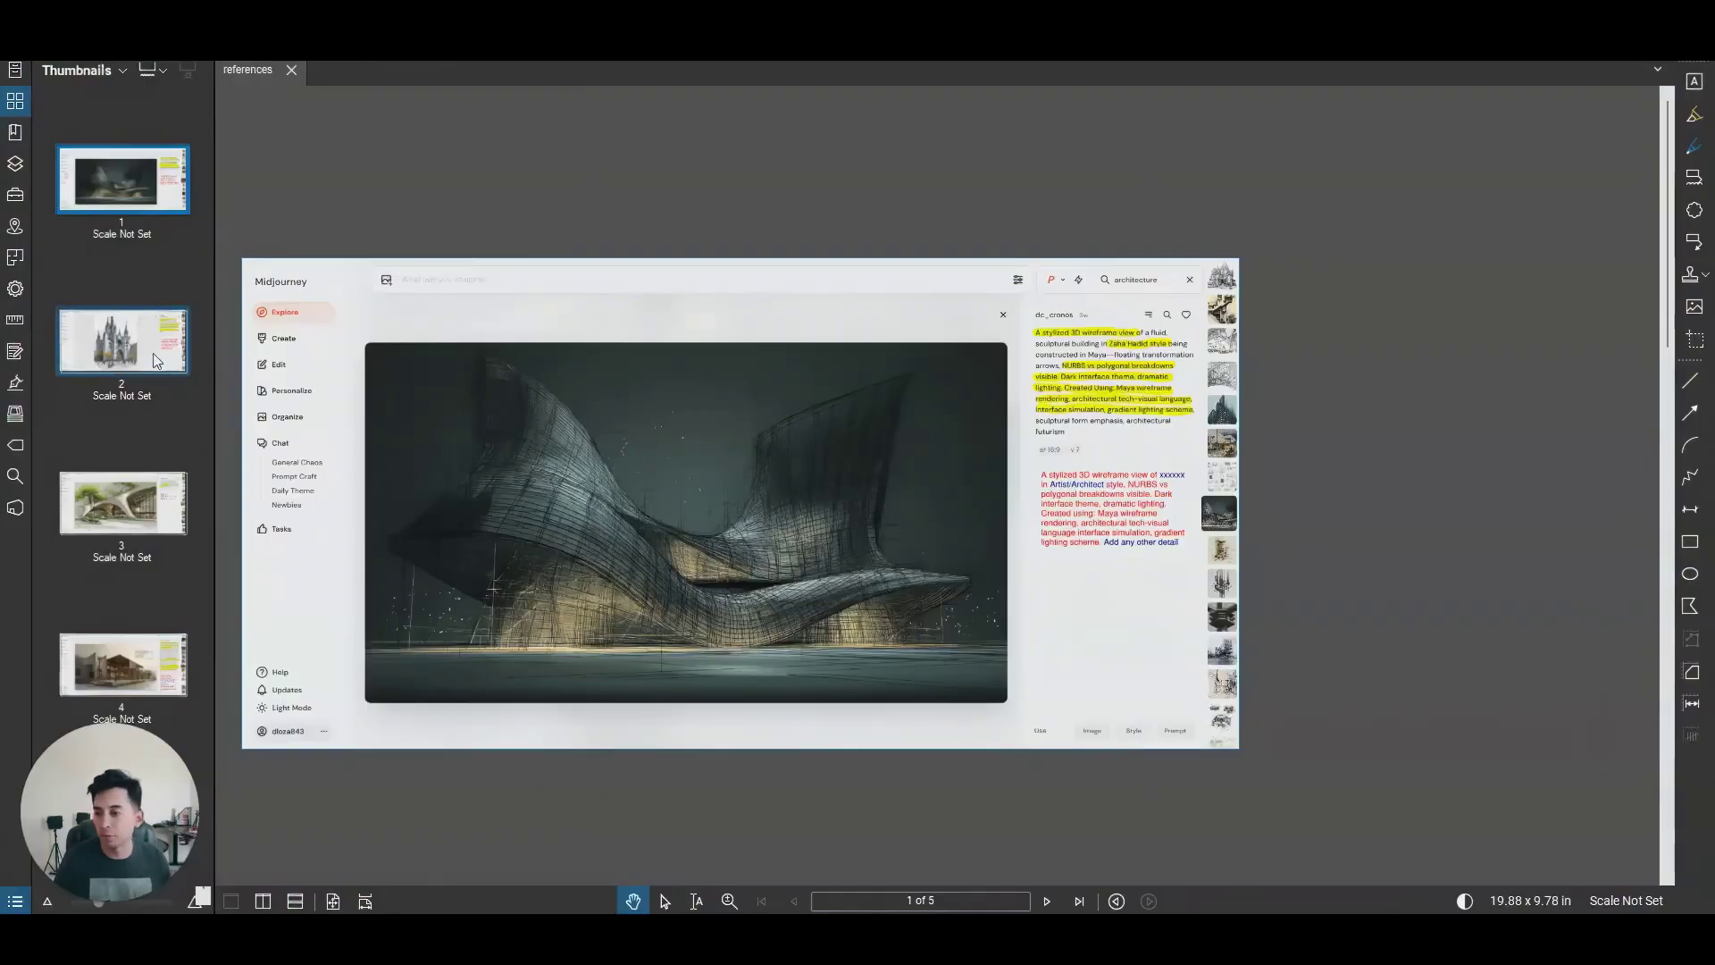
click(154, 361)
click(142, 510)
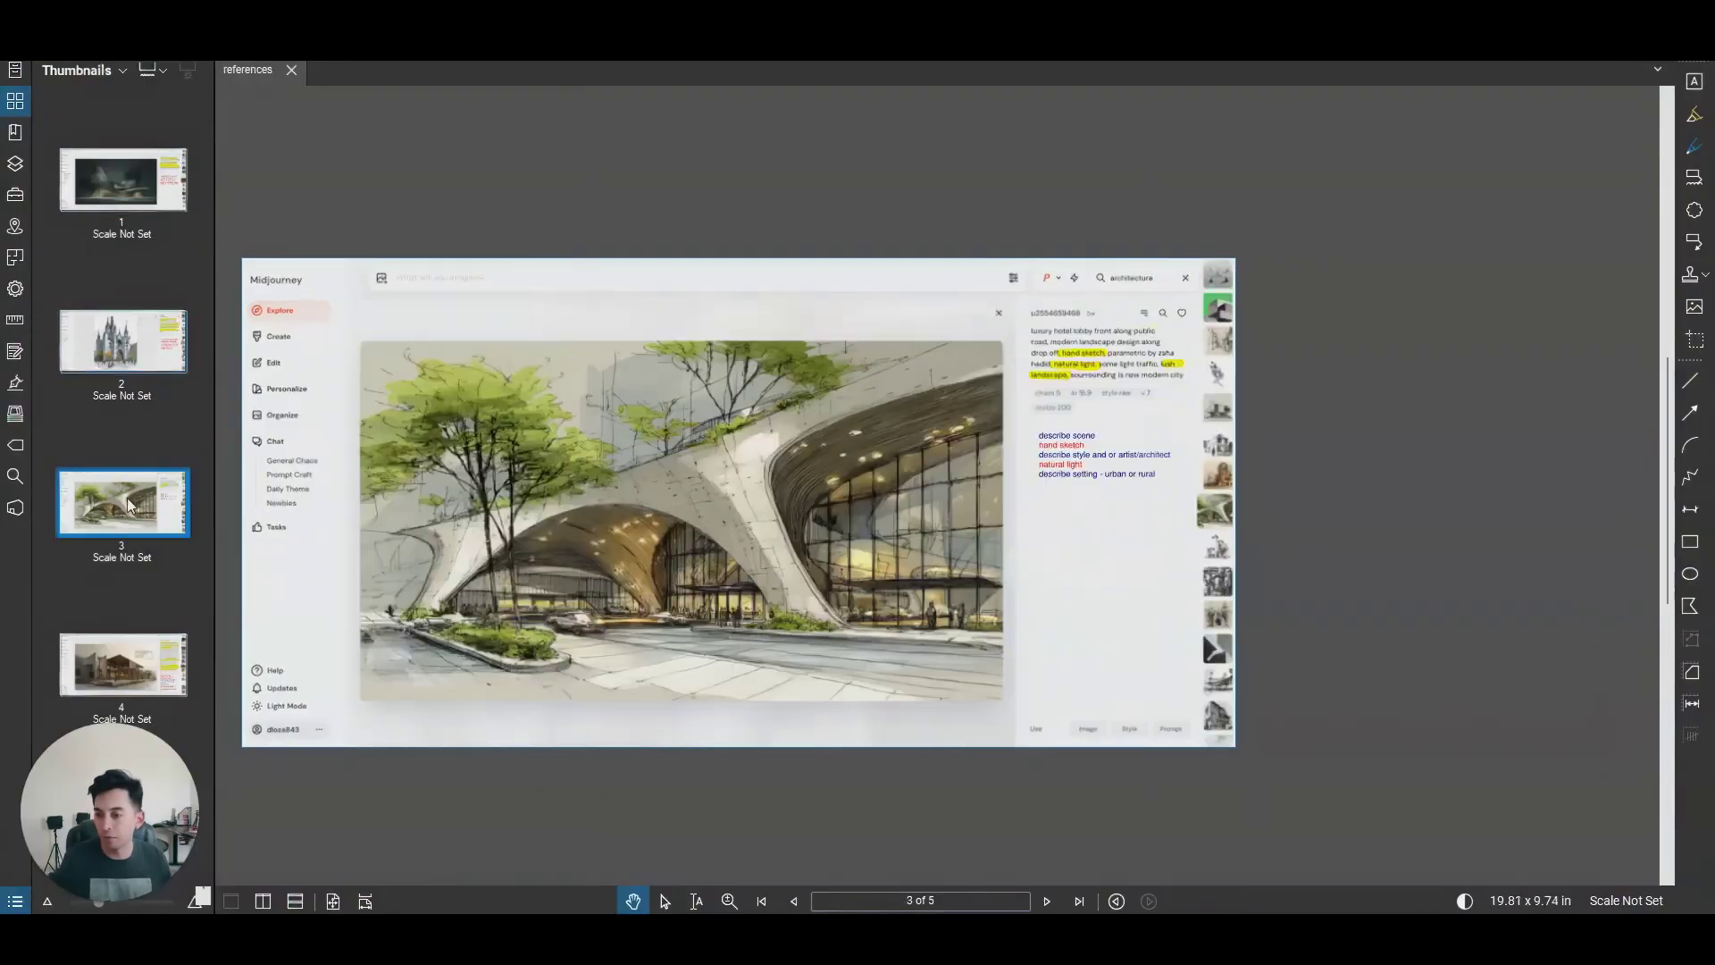
Step: Browse PDF pages 4 and 5, then return to page 1 and pan onto its wireframe prompt
click(131, 673)
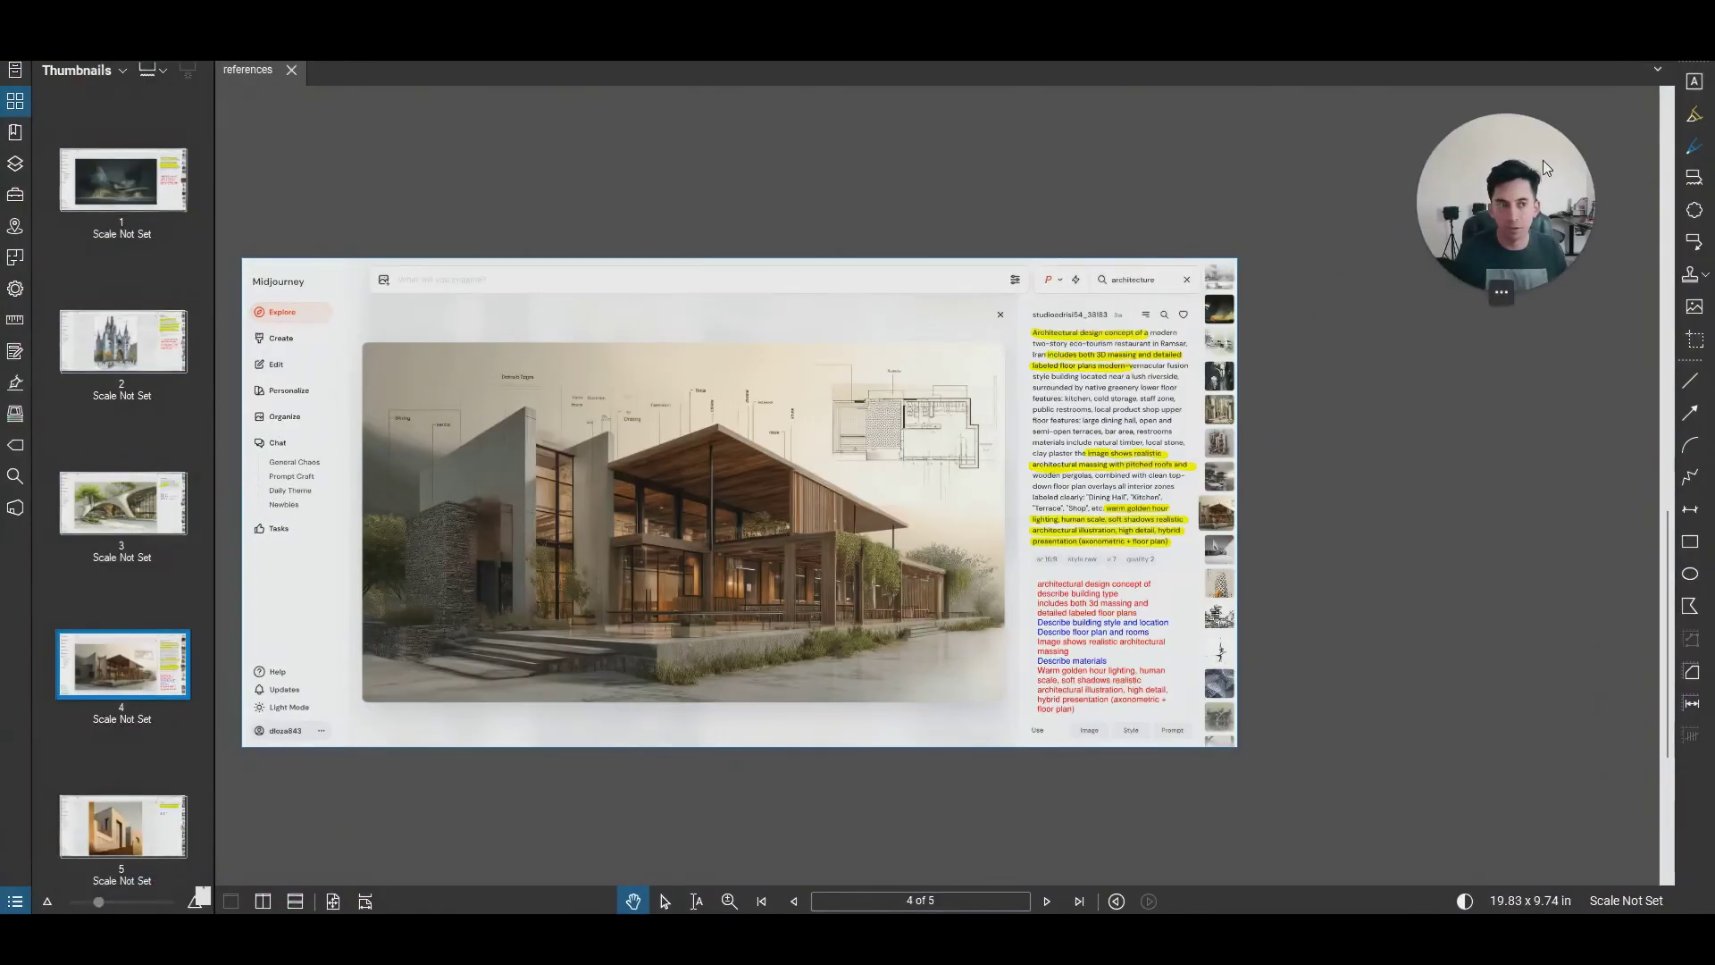
click(131, 845)
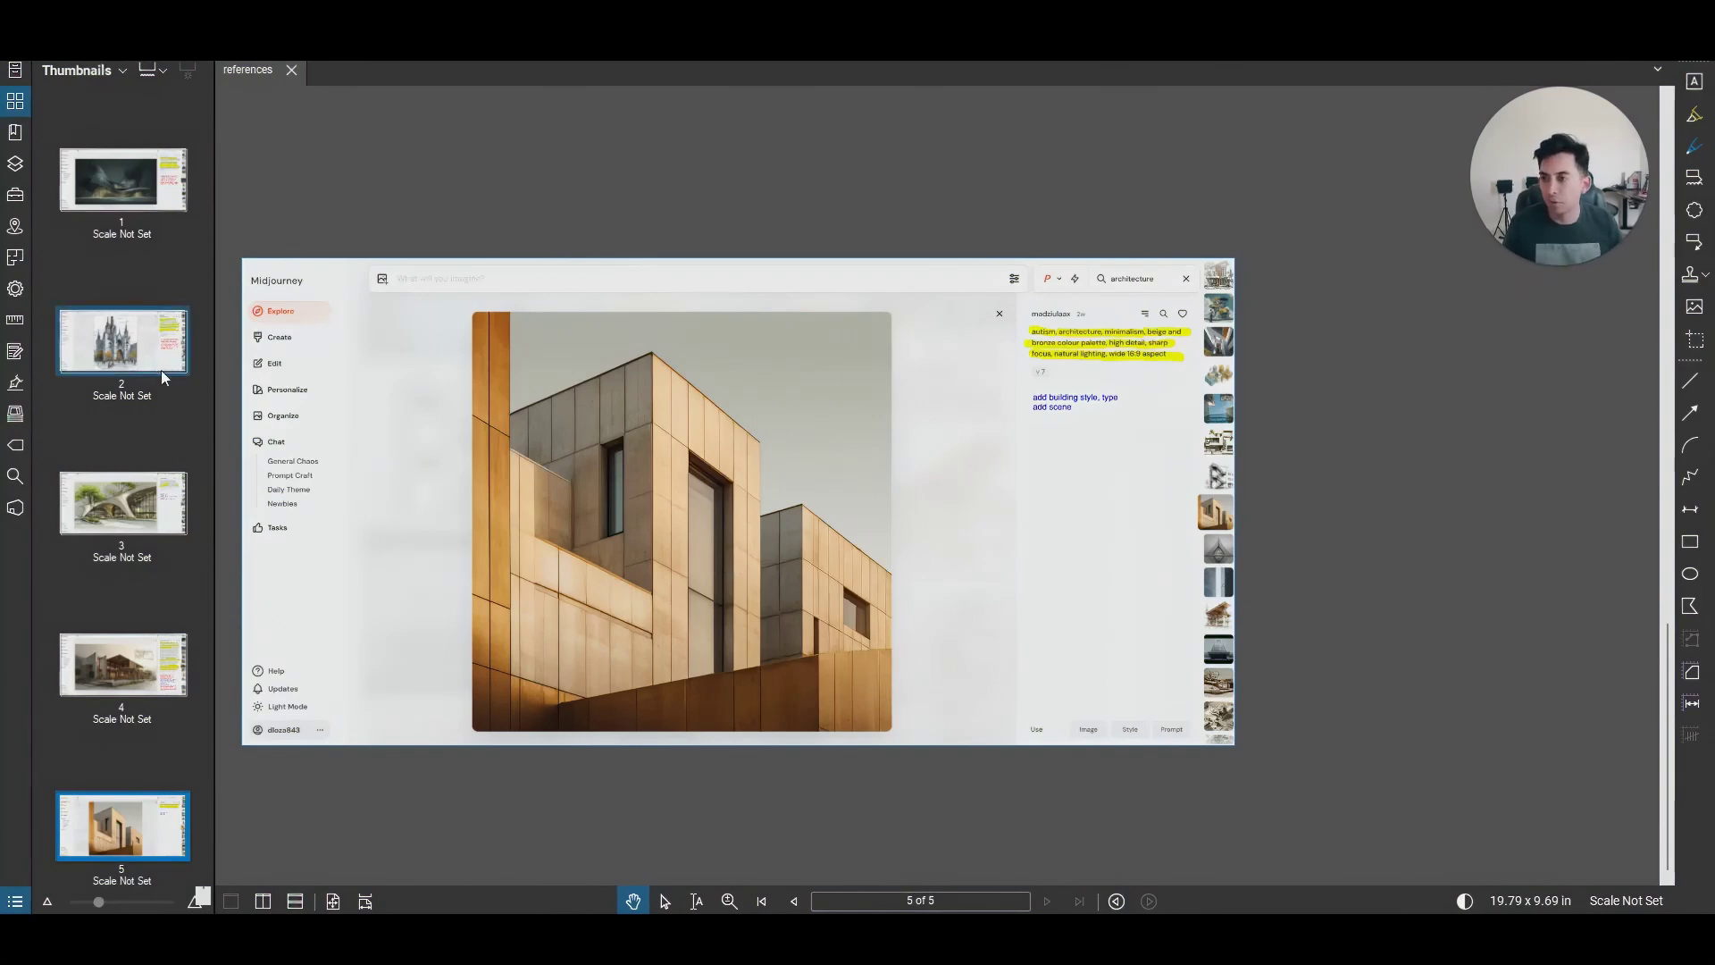
key(Home)
scroll(625, 476, up, 2)
drag(625, 476, 729, 425)
drag(1171, 477, 1024, 465)
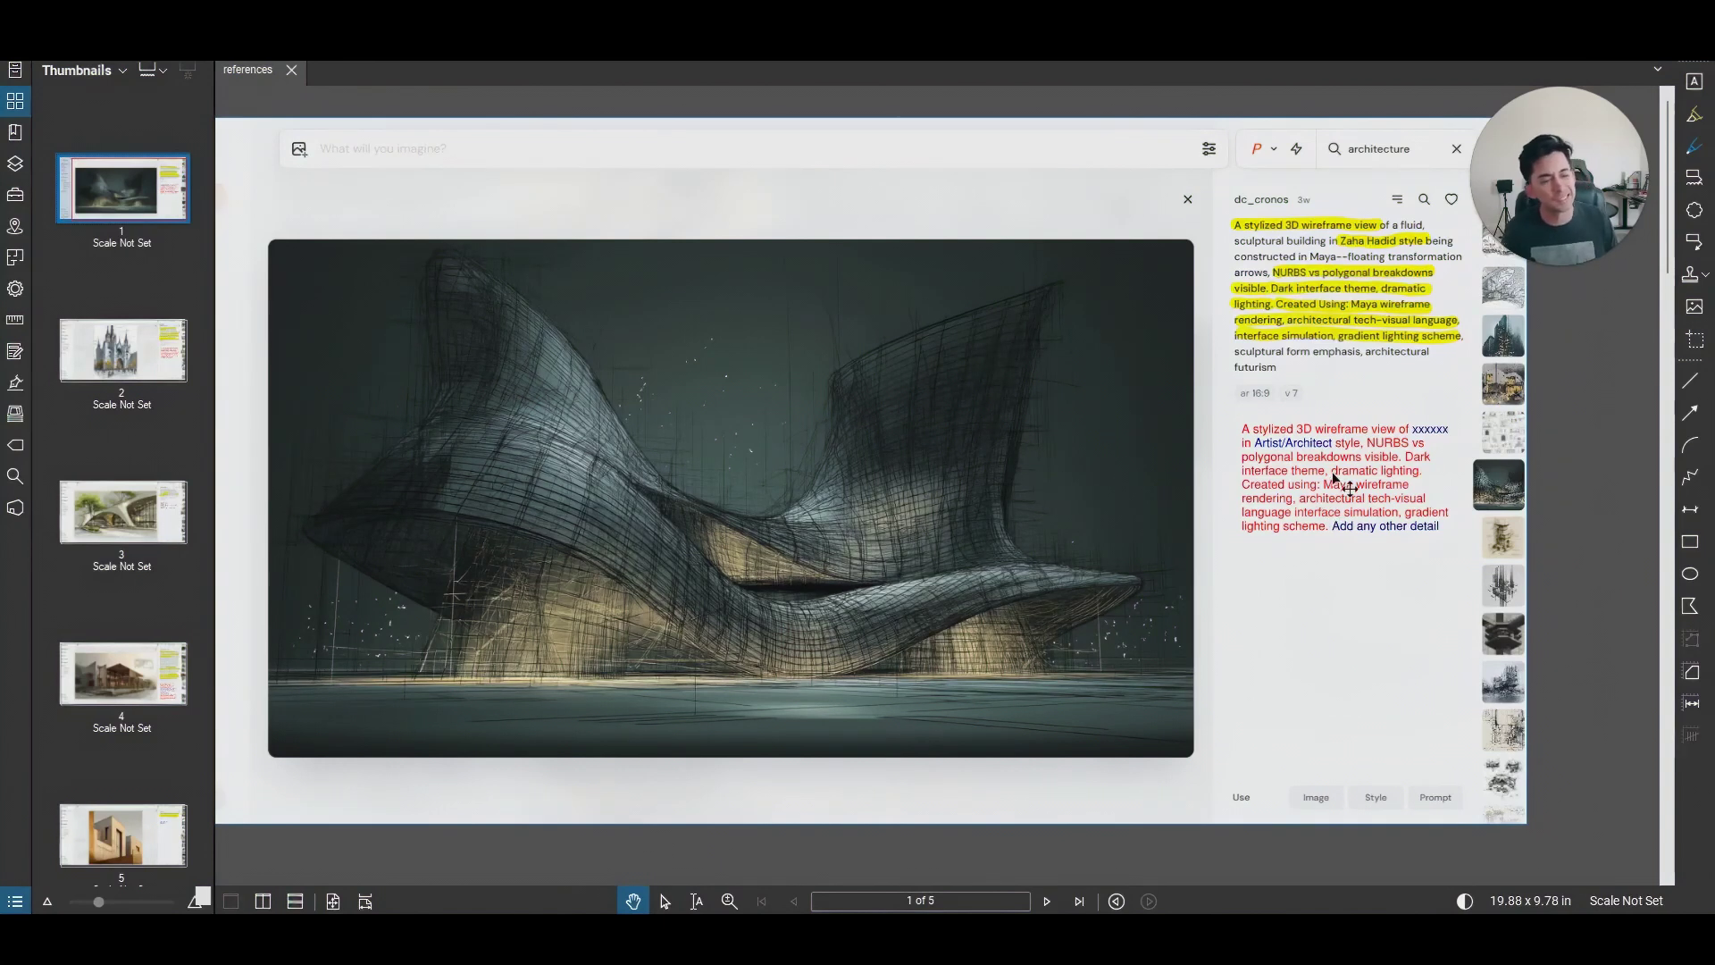
scroll(1375, 464, up, 4)
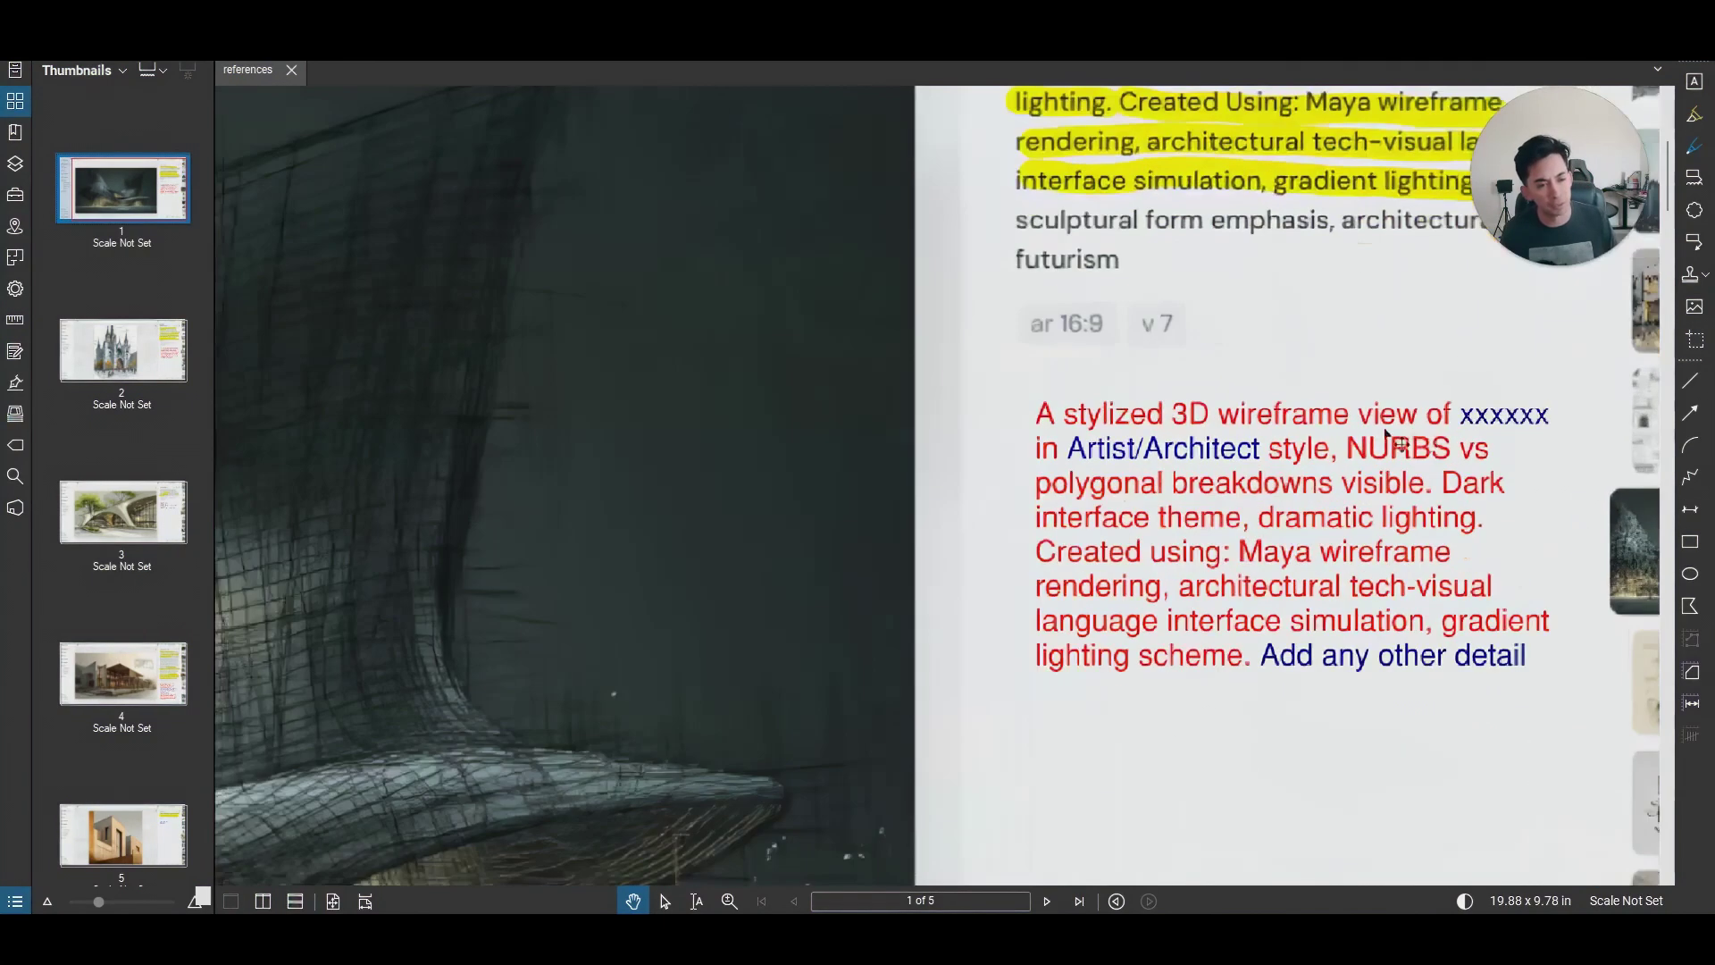
Step: Replace the xxxxxx placeholder with blue 'Building Type' text and save the PDF
click(1453, 418)
scroll(1452, 418, down, 2)
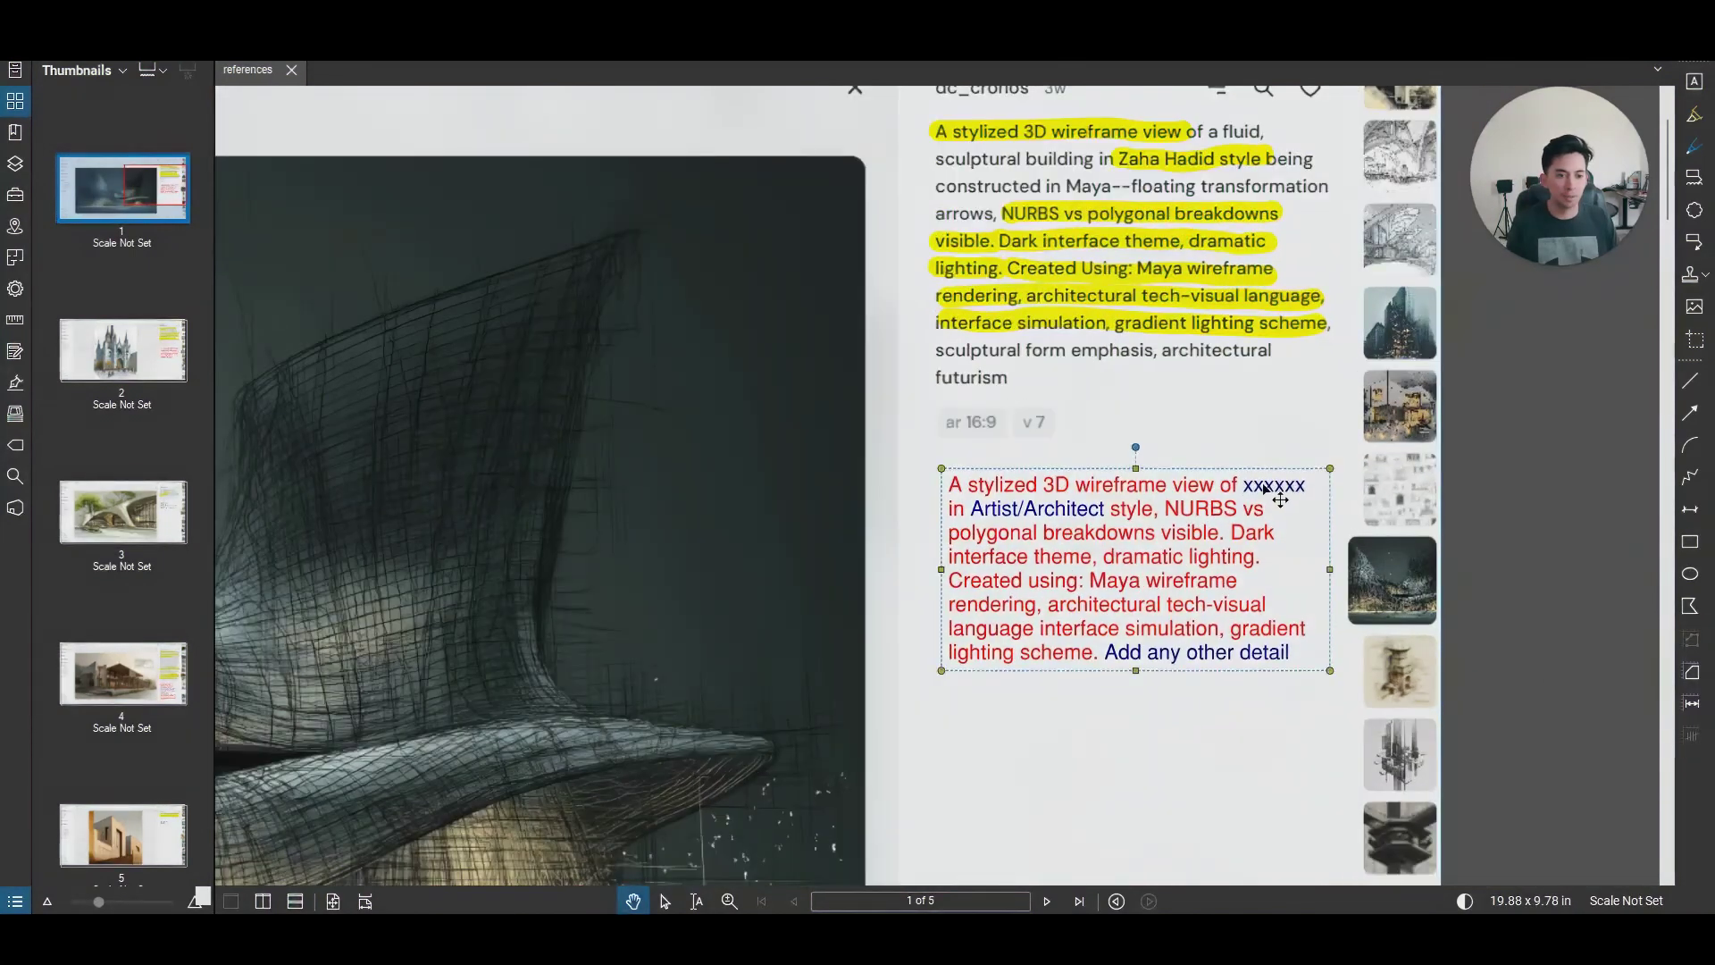
double_click(1267, 487)
text(Euilding Type)
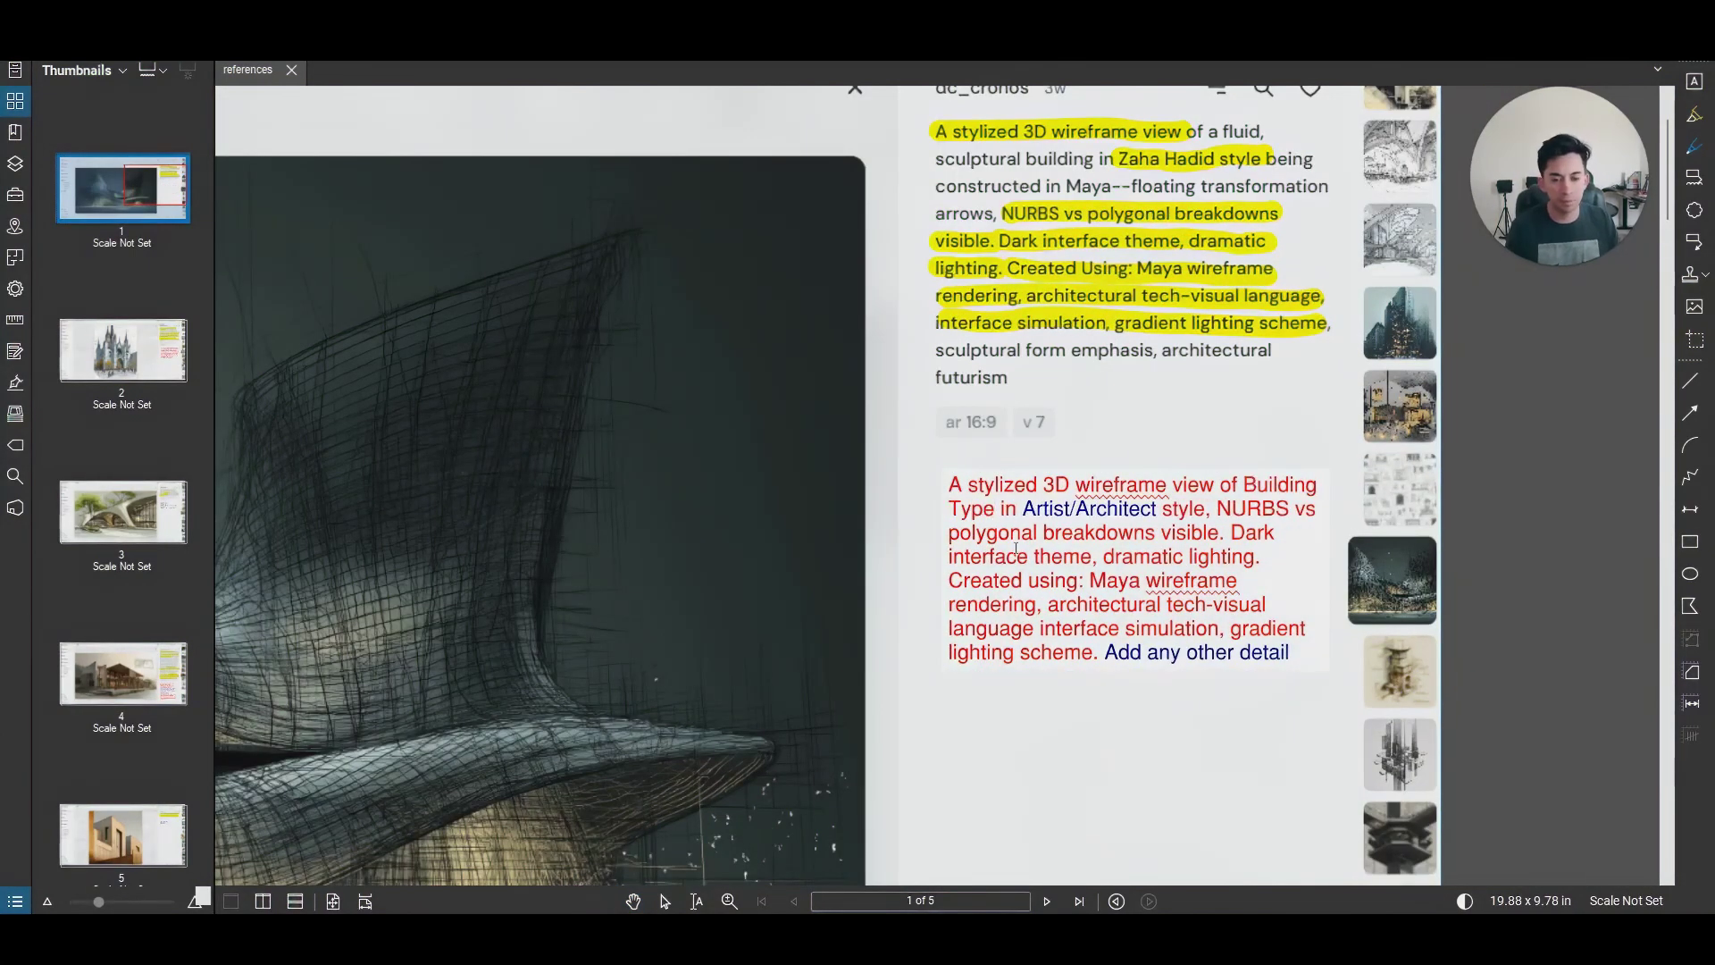
drag(998, 500, 1258, 460)
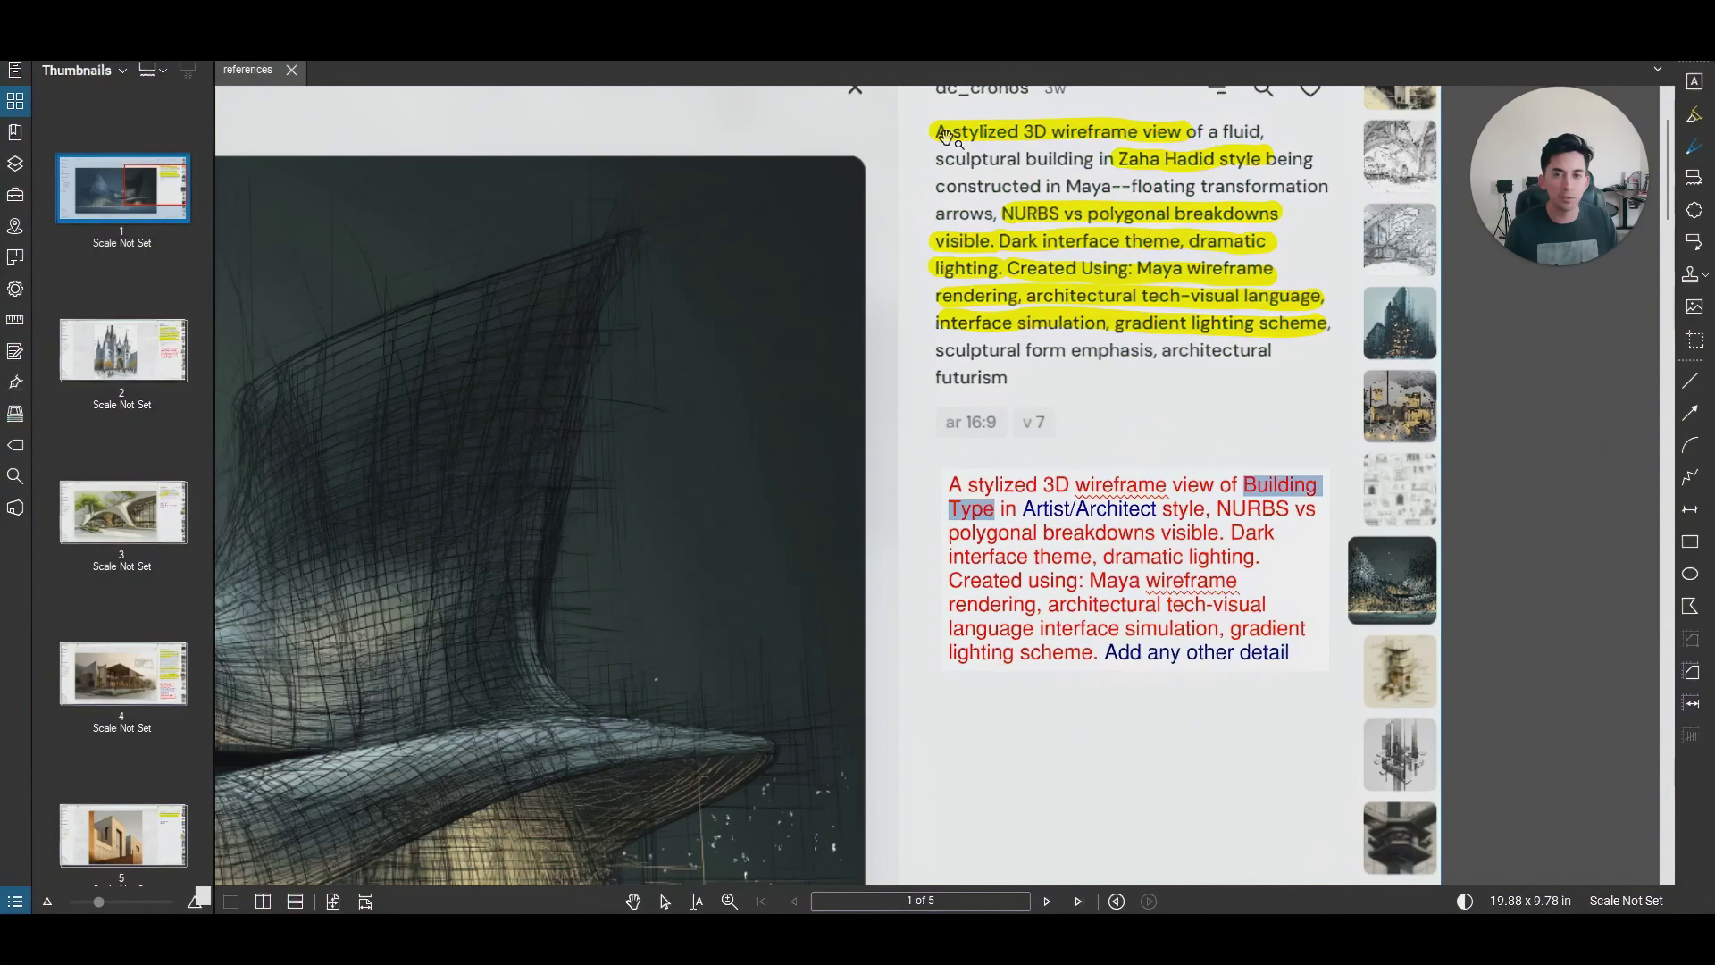
click(846, 134)
key(Escape)
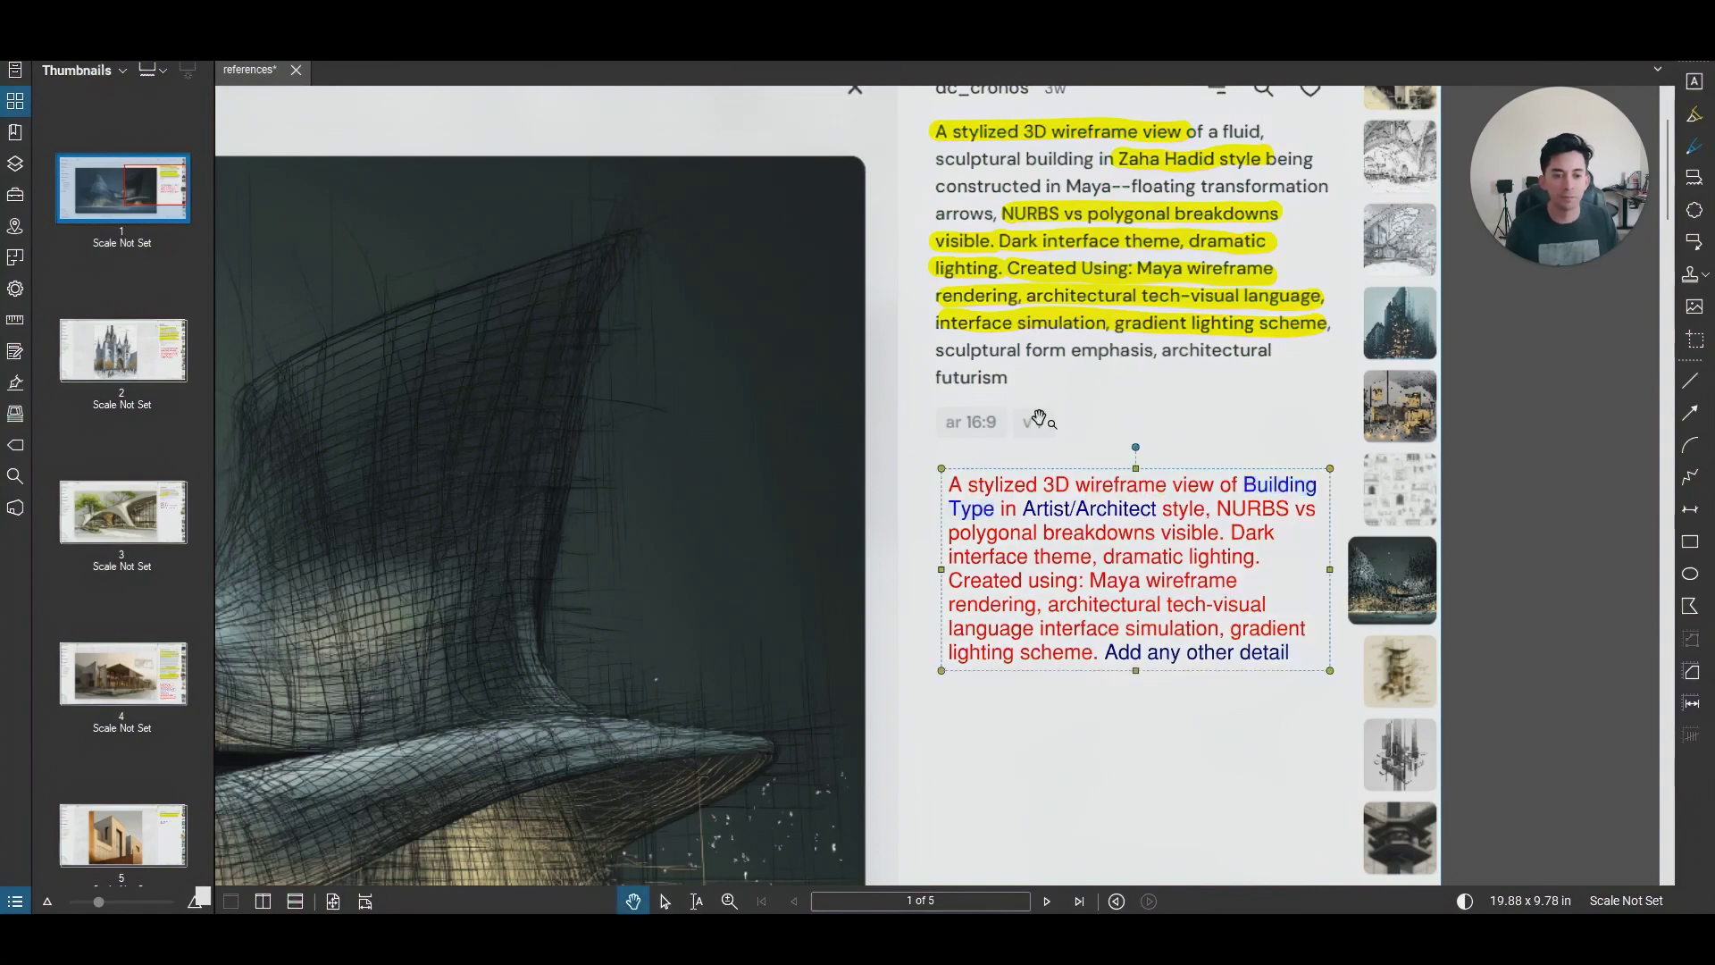
scroll(929, 427, down, 5)
key(ctrl+s)
Step: Flip through pages 2 to 5 of the references PDF and return to page 1
scroll(730, 390, up, 4)
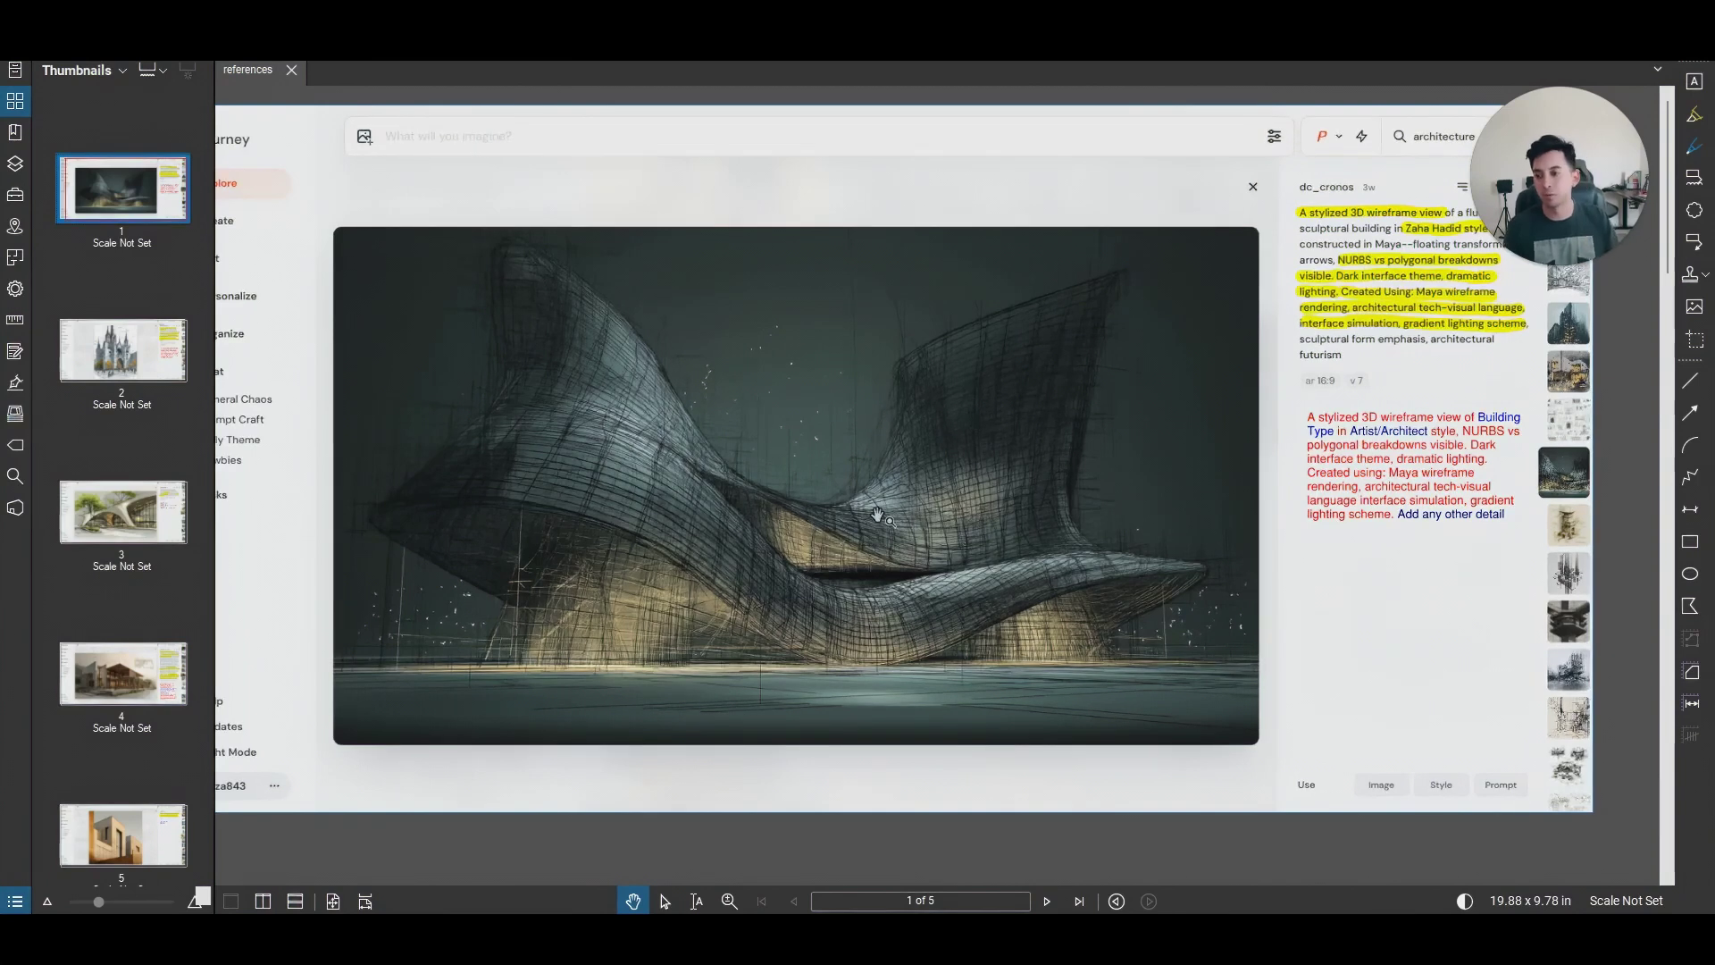
click(123, 350)
click(123, 511)
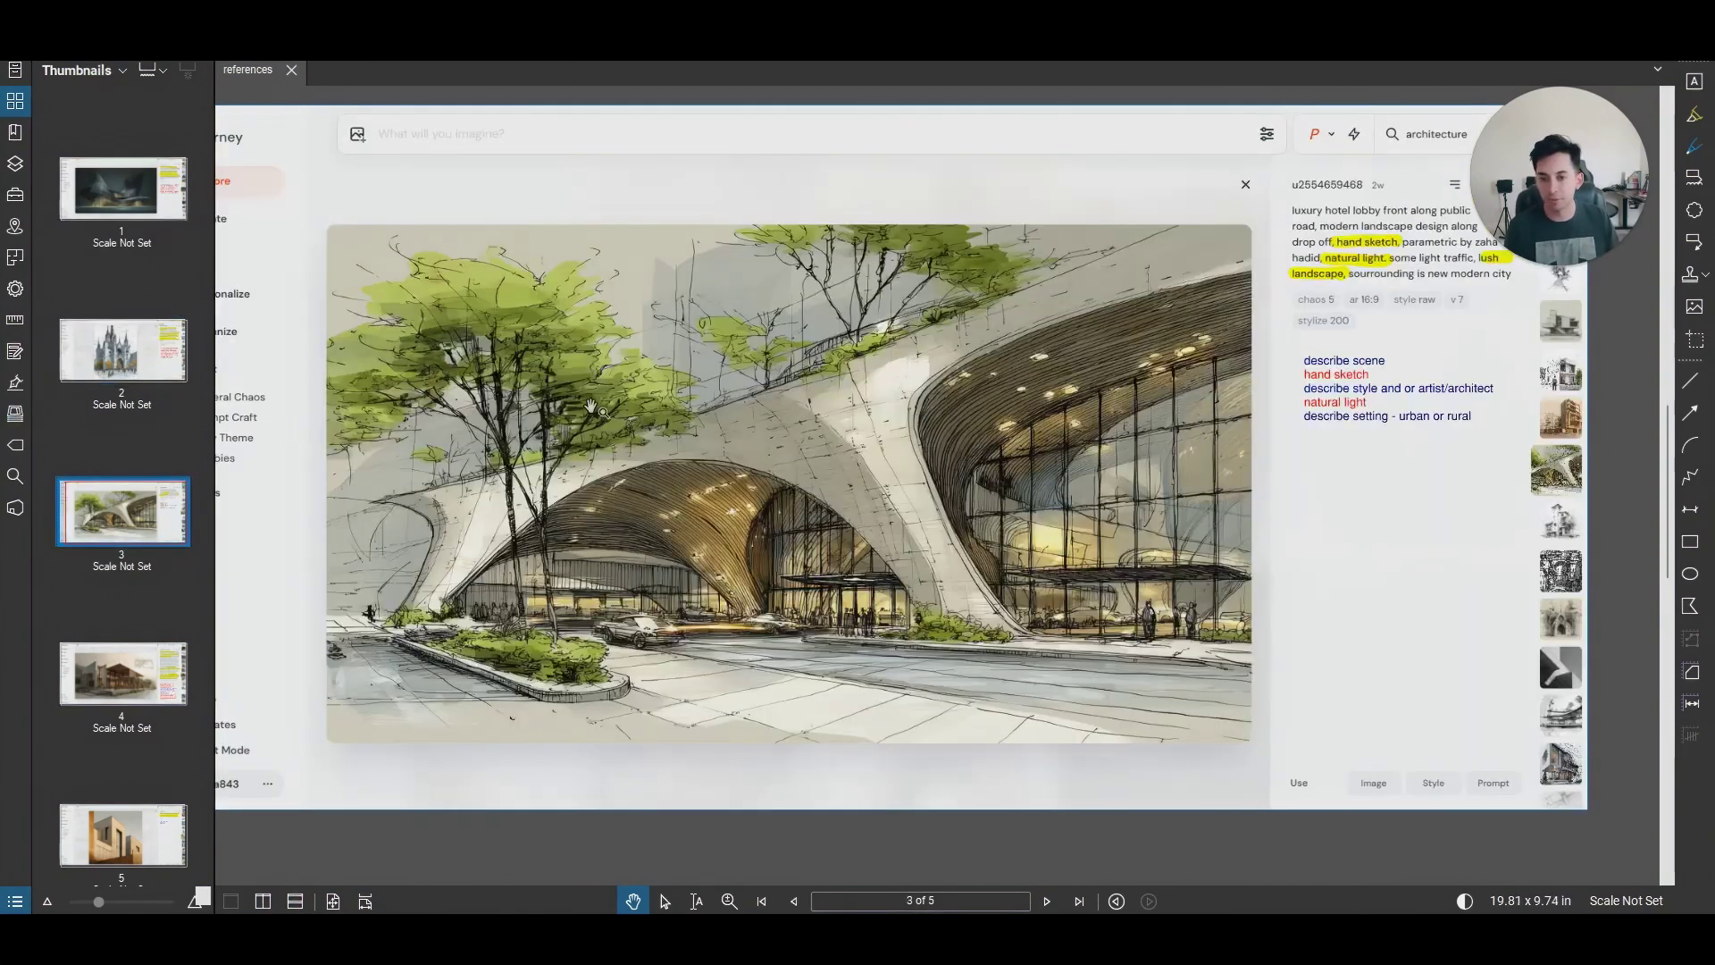
click(123, 676)
click(122, 826)
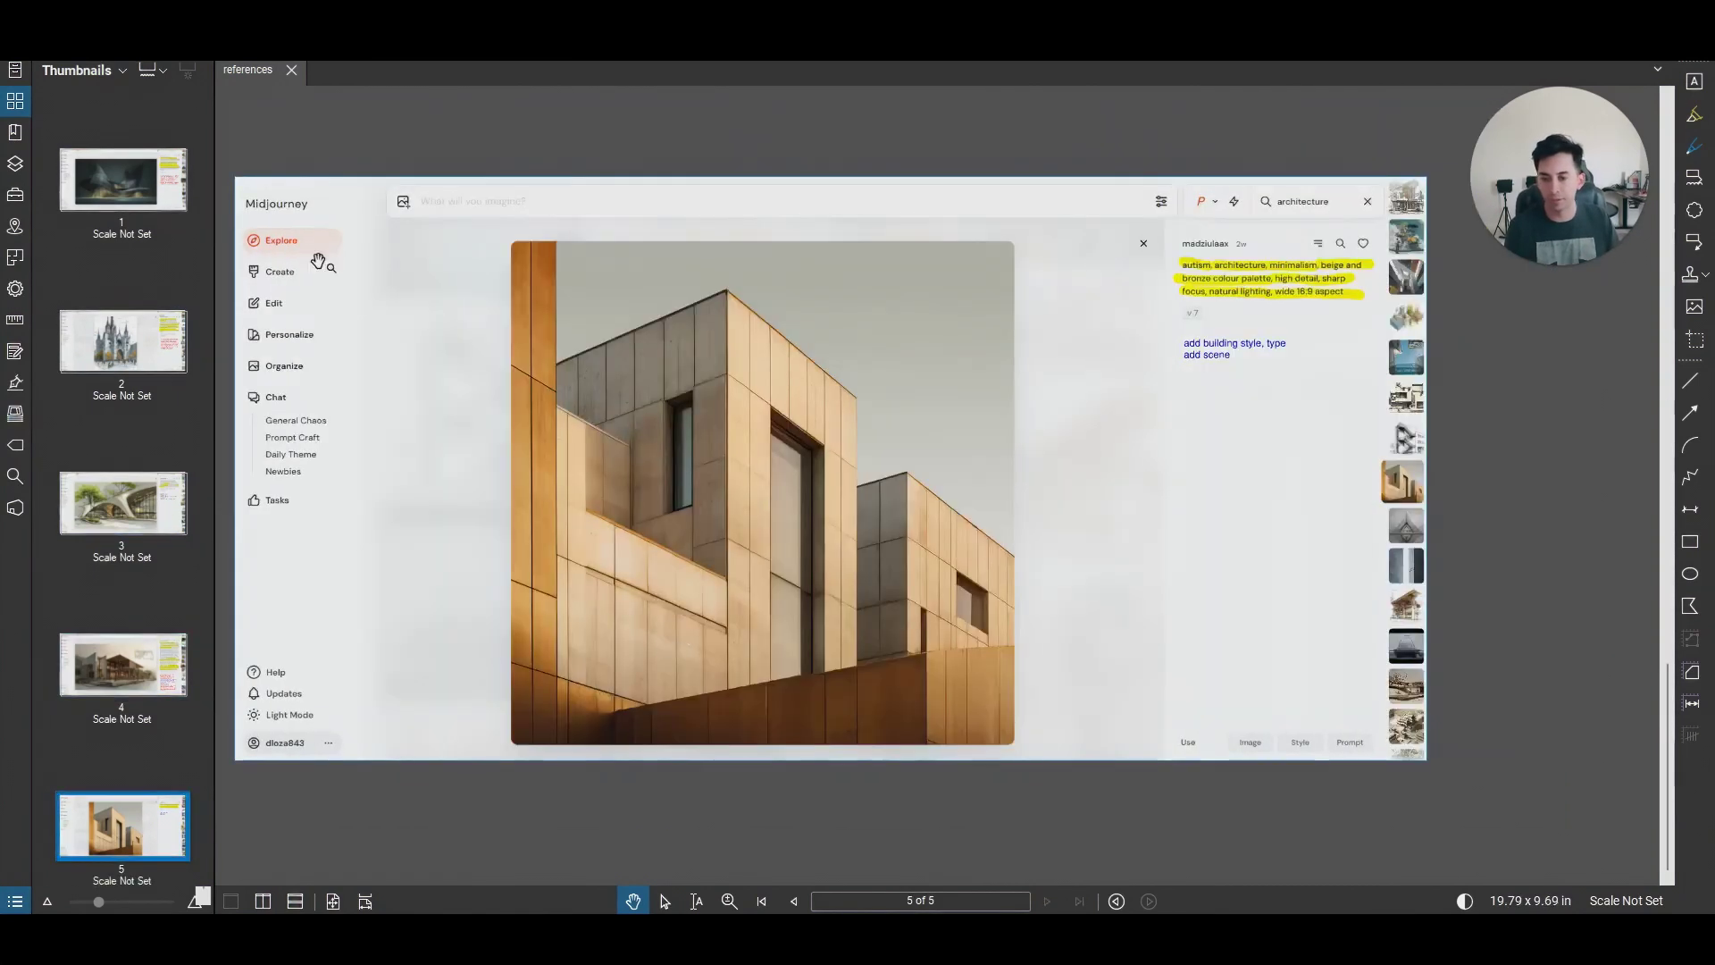
click(138, 191)
scroll(1380, 348, up, 3)
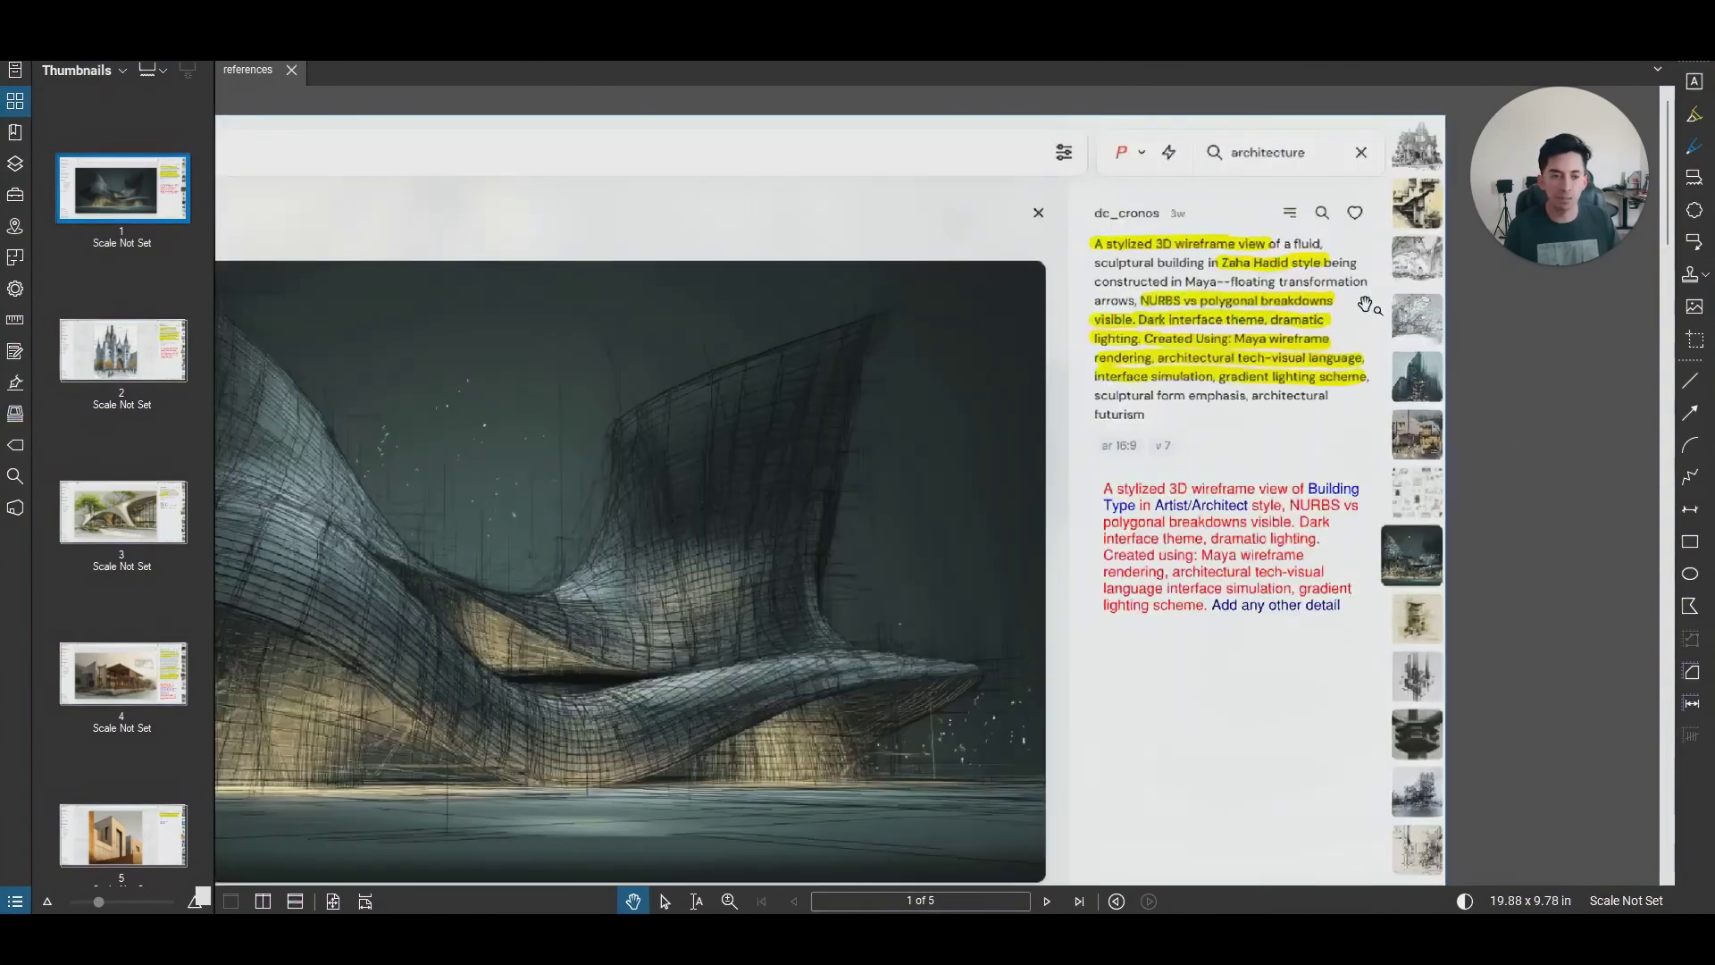